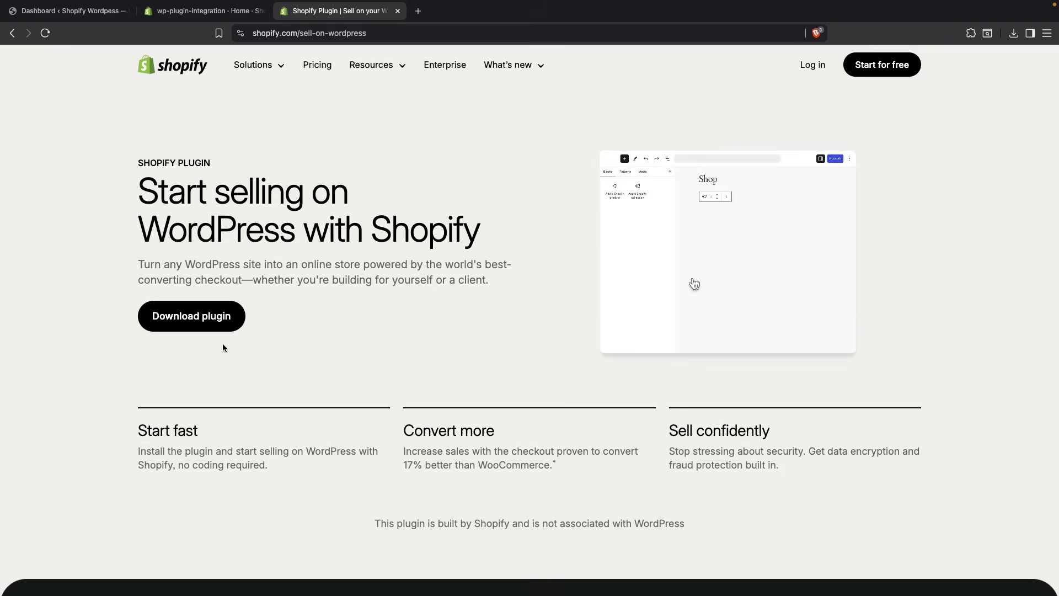
Confirm shopify-plugin.zip is already downloaded, skipping the duplicate save, then go to the WordPress Dashboard.
{"action": "left_click", "coordinate": [181, 318]}
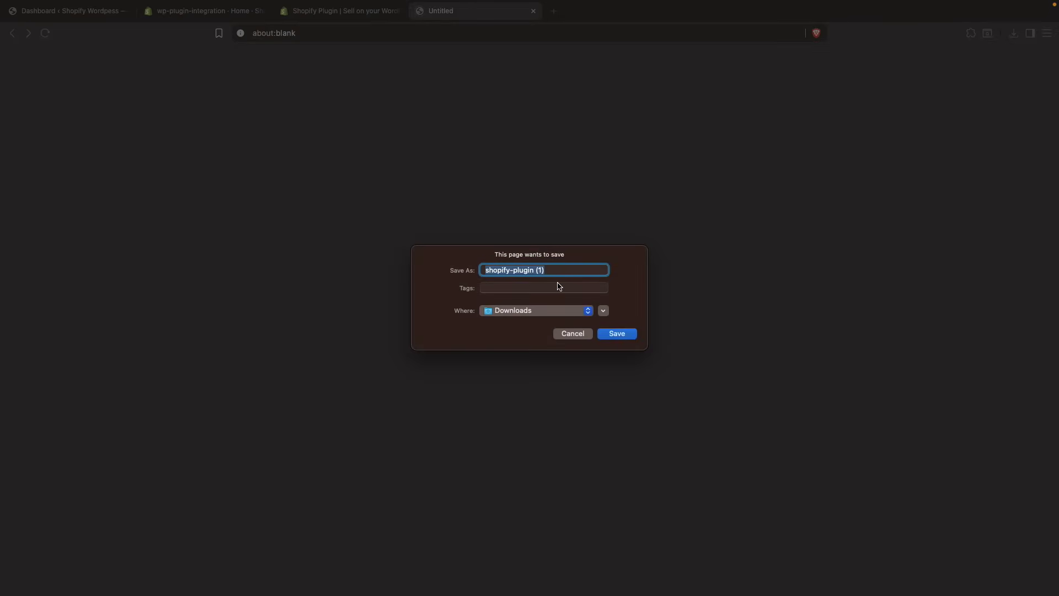
{"action": "left_click", "coordinate": [579, 335]}
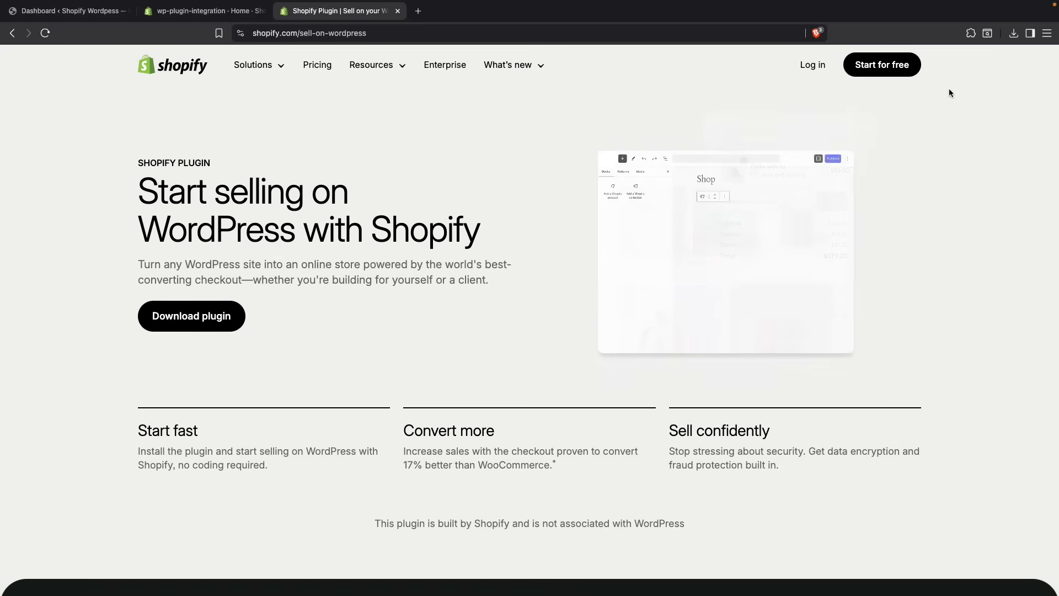
{"action": "left_click", "coordinate": [1013, 33]}
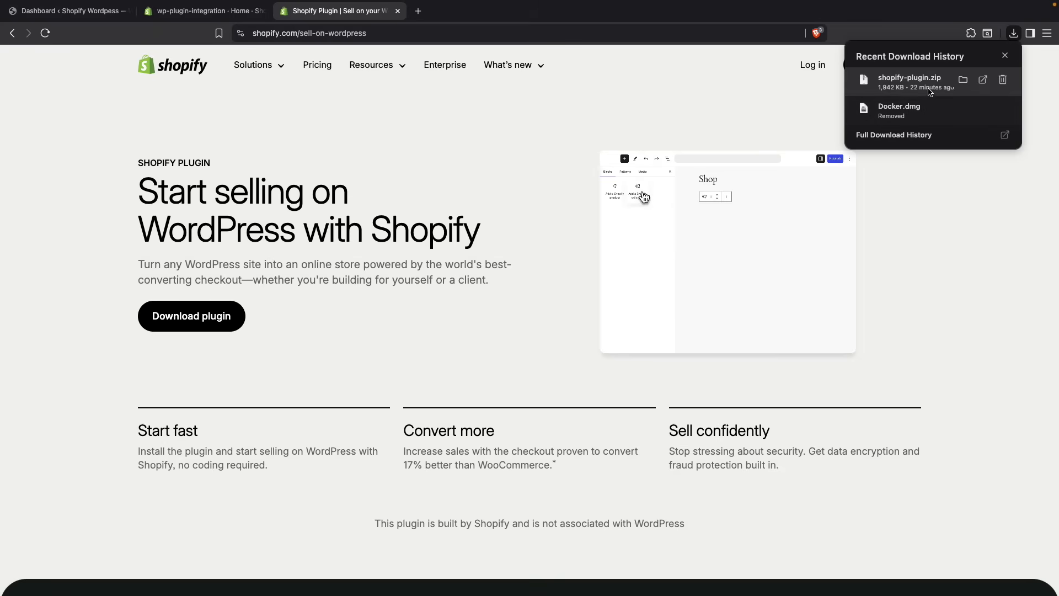
{"action": "key", "text": "super+1"}
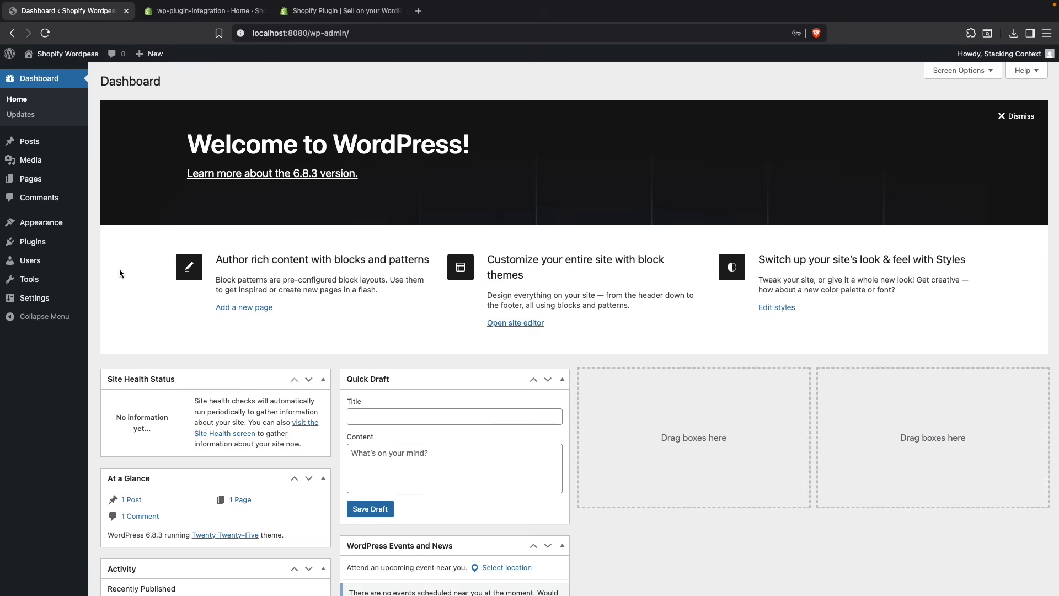
Upload shopify-plugin.zip as a new plugin, install it, and activate it.
{"action": "mouse_move", "coordinate": [55, 246]}
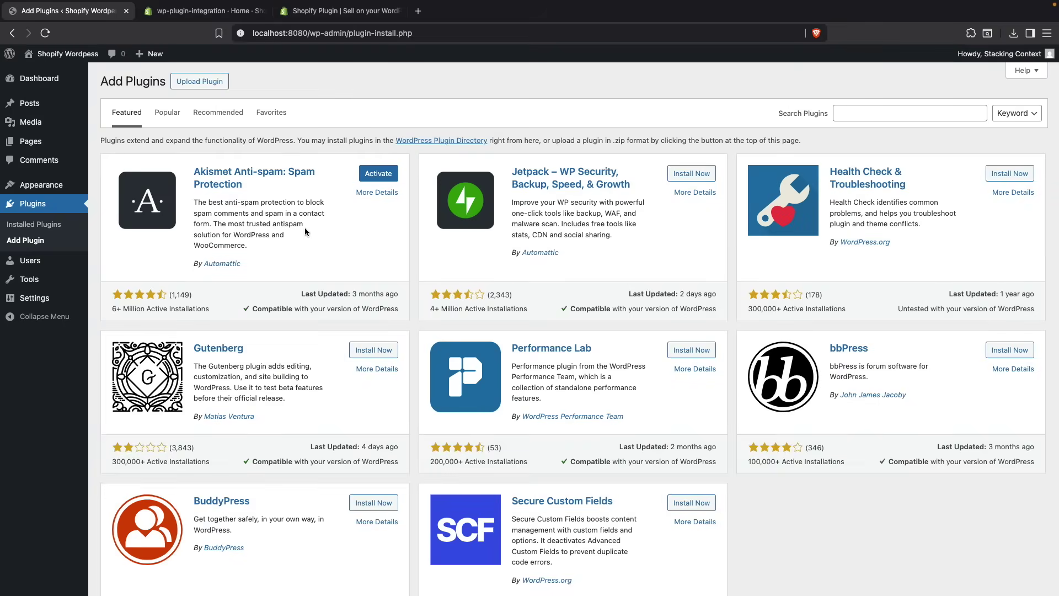
{"action": "left_click", "coordinate": [199, 87]}
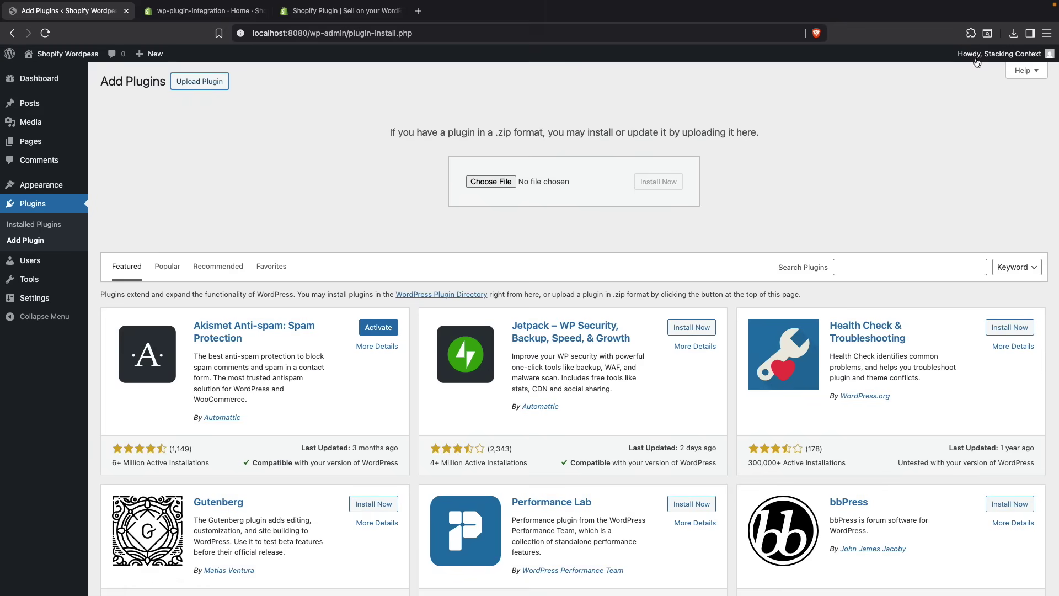
{"action": "left_click", "coordinate": [1014, 35]}
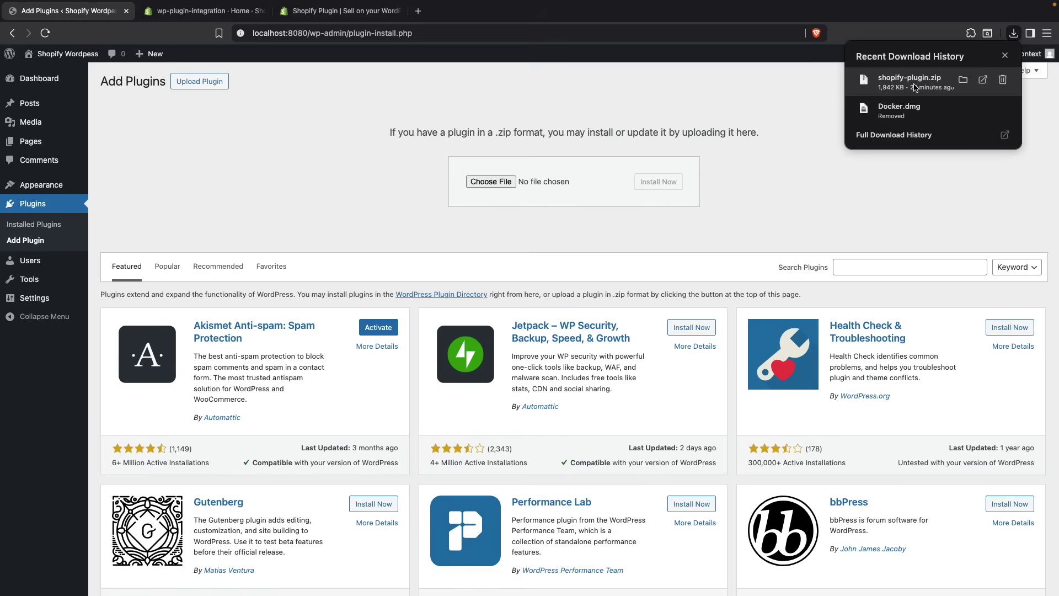
{"action": "left_click_drag", "start_coordinate": [914, 87], "coordinate": [574, 191]}
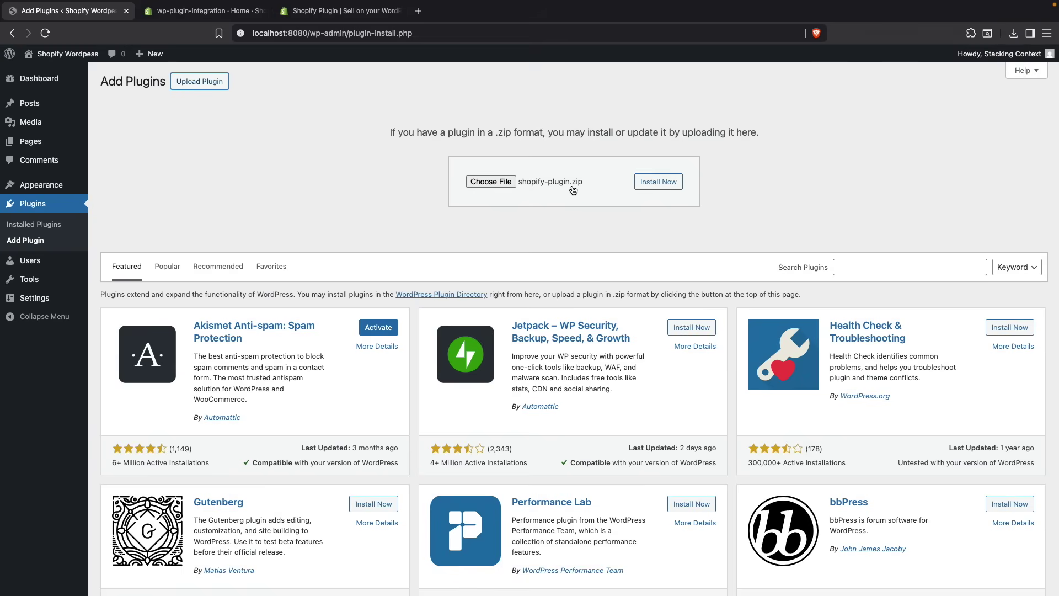
{"action": "left_click", "coordinate": [655, 188]}
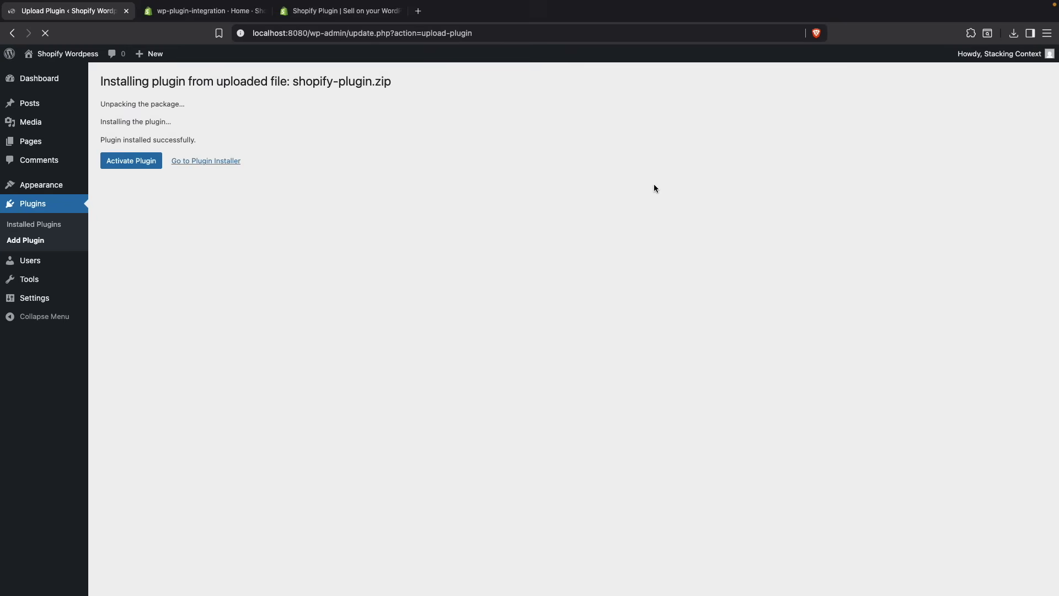
{"action": "left_click", "coordinate": [122, 165]}
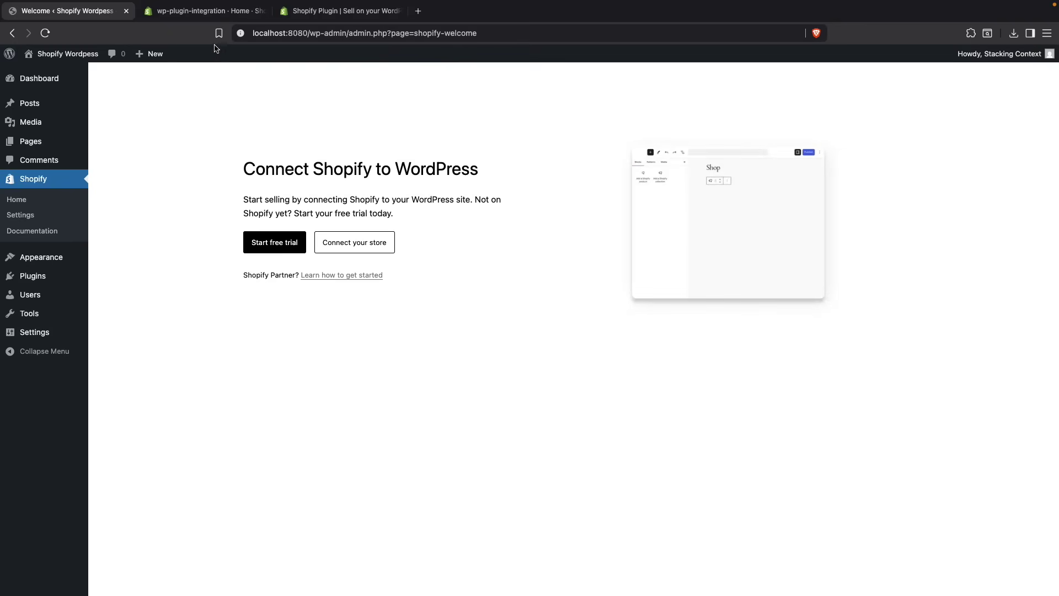
Open the Products list in the wp-plugin-integration Shopify admin.
{"action": "left_click", "coordinate": [183, 12]}
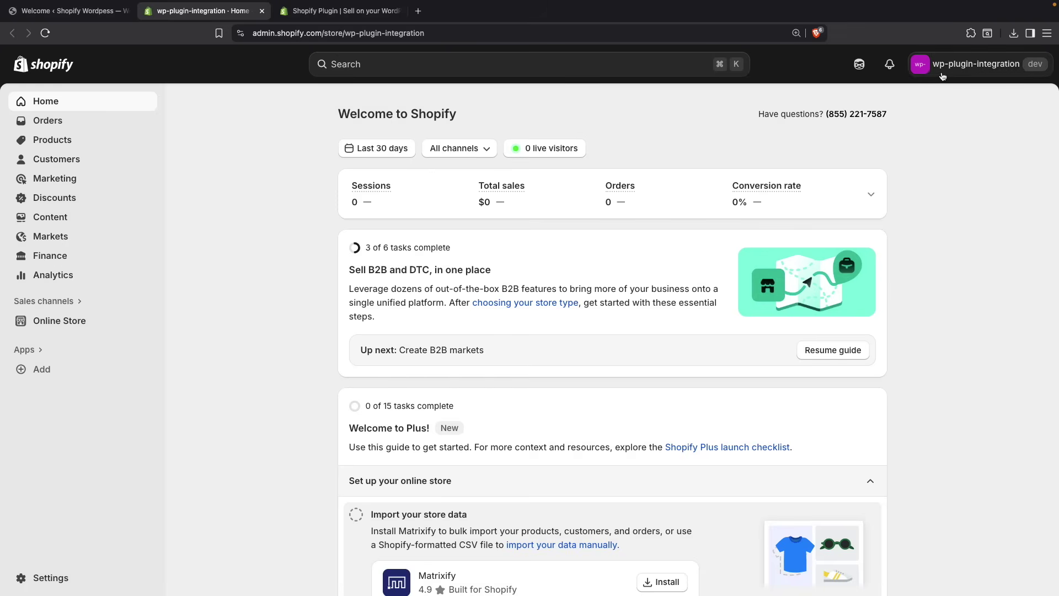
{"action": "left_click", "coordinate": [83, 142]}
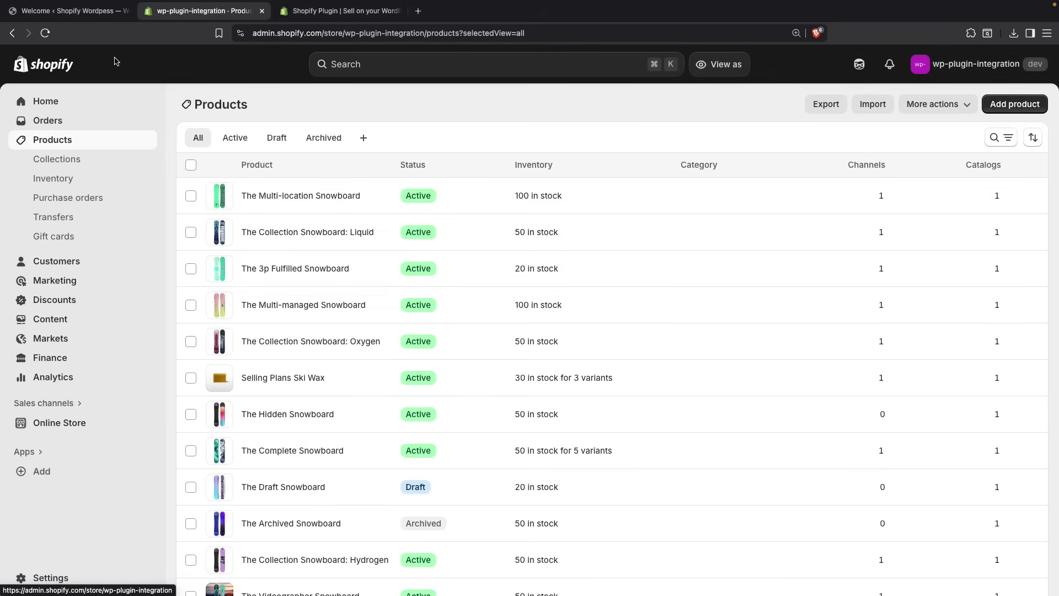
From WordPress's Connect Shopify page, connect the store to reach Shopify's Sell on WordPress page.
{"action": "left_click", "coordinate": [68, 11]}
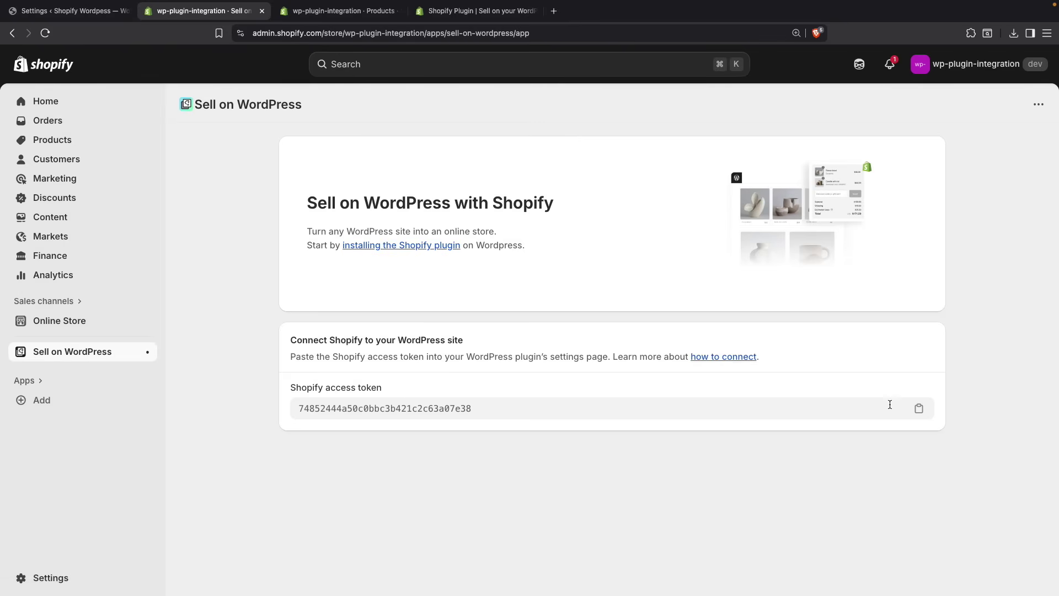
Copy the Shopify access token, paste it into the WordPress plugin's token field, and connect.
{"action": "left_click", "coordinate": [917, 409]}
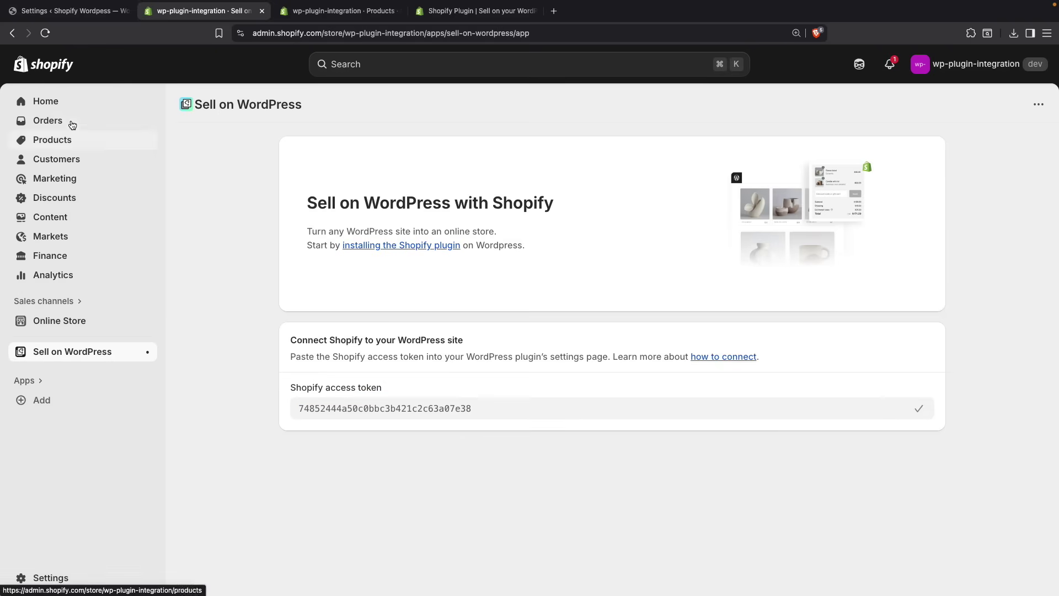
{"action": "left_click", "coordinate": [55, 17]}
{"action": "left_click", "coordinate": [303, 253]}
{"action": "key", "text": "super+v"}
{"action": "left_click", "coordinate": [284, 291]}
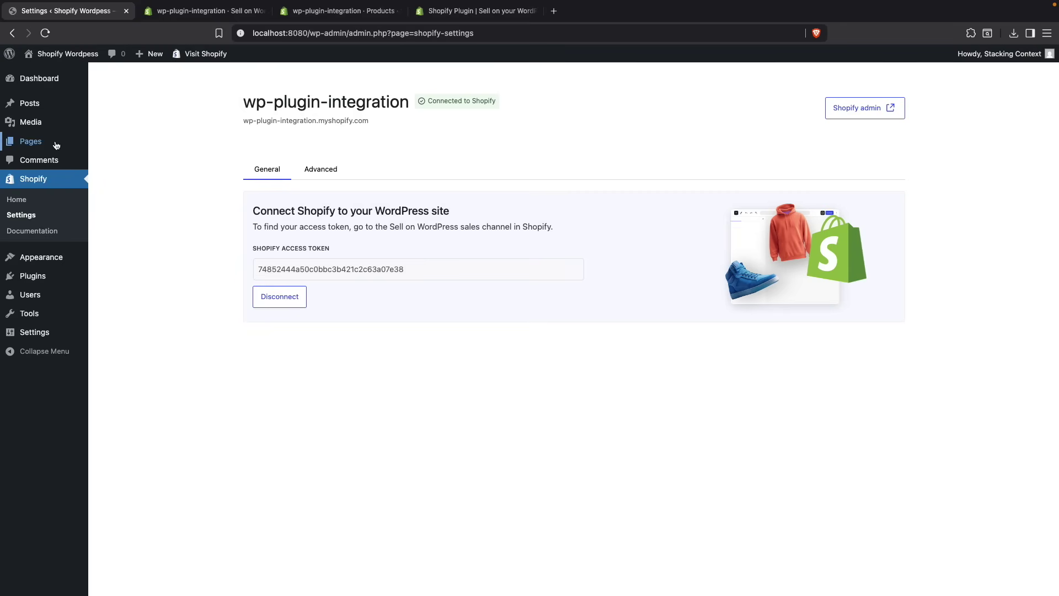
Create a new blank page titled 'Test Page From Shopify'.
{"action": "mouse_move", "coordinate": [46, 143]}
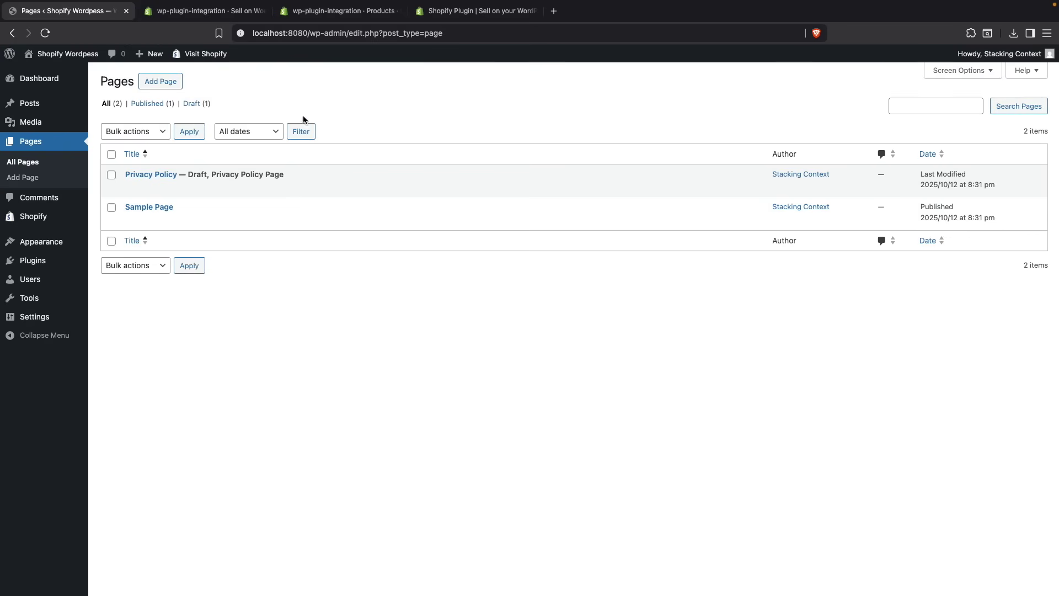
{"action": "left_click", "coordinate": [165, 83]}
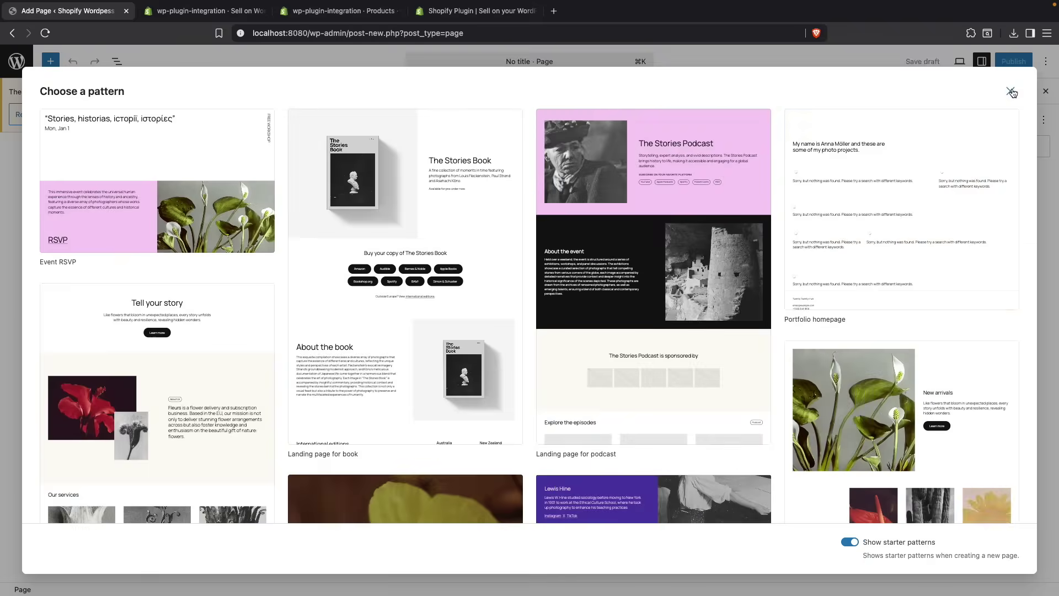
{"action": "left_click", "coordinate": [1010, 91]}
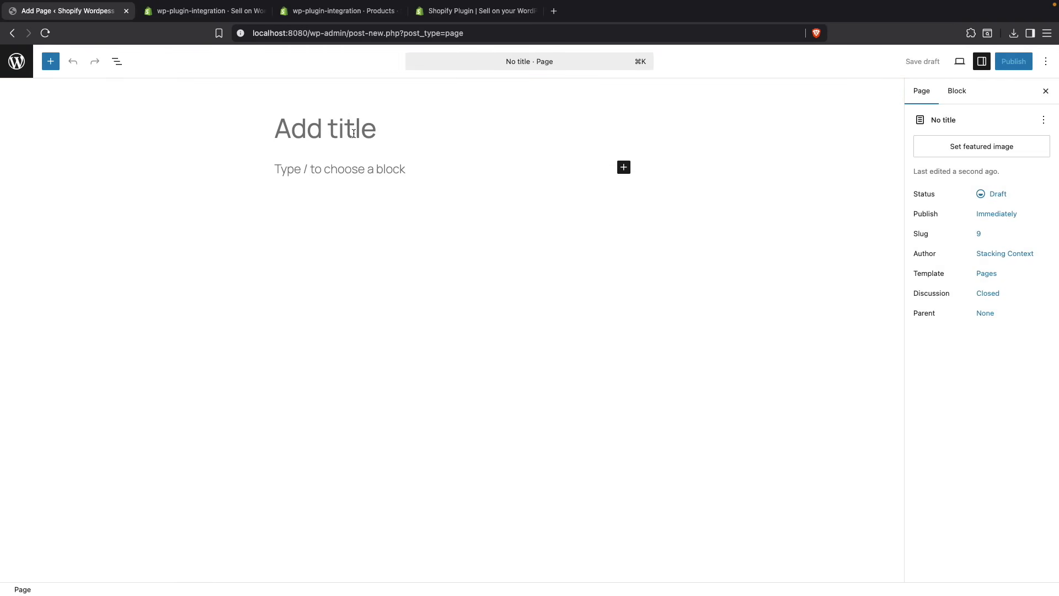
{"action": "type", "text": "Test Page F"}
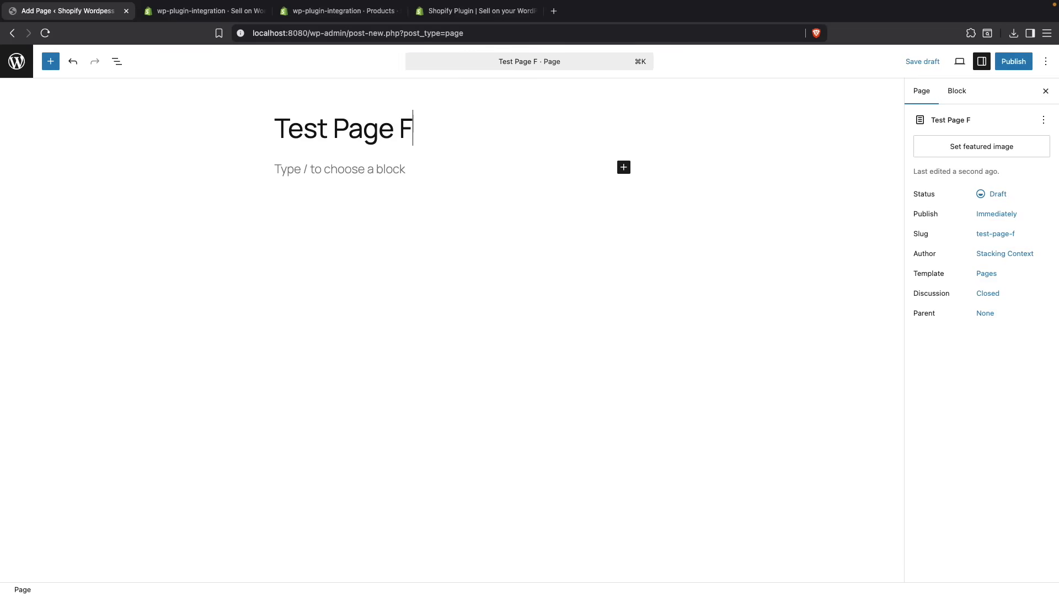
{"action": "type", "text": "rom Shopif"}
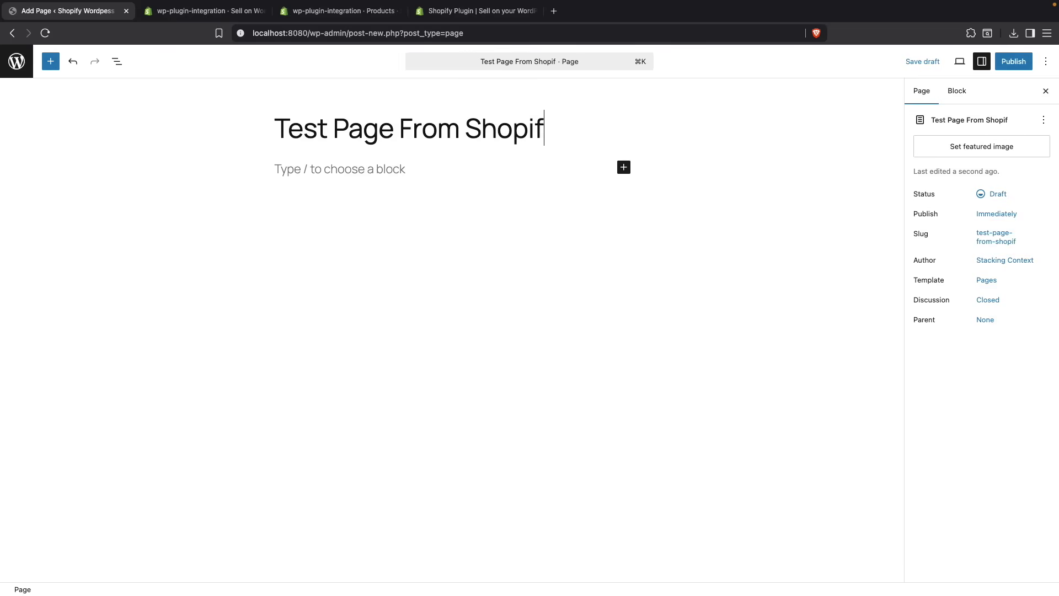
{"action": "type", "text": "y"}
Open the full block library and scroll down to the Shopify blocks.
{"action": "left_click", "coordinate": [367, 175]}
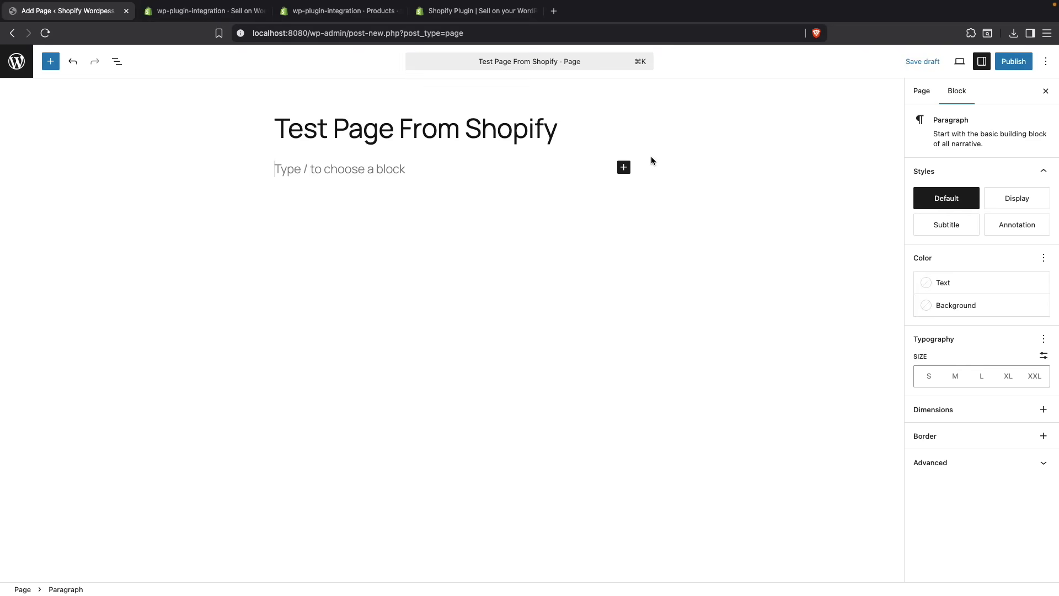
{"action": "left_click", "coordinate": [624, 168]}
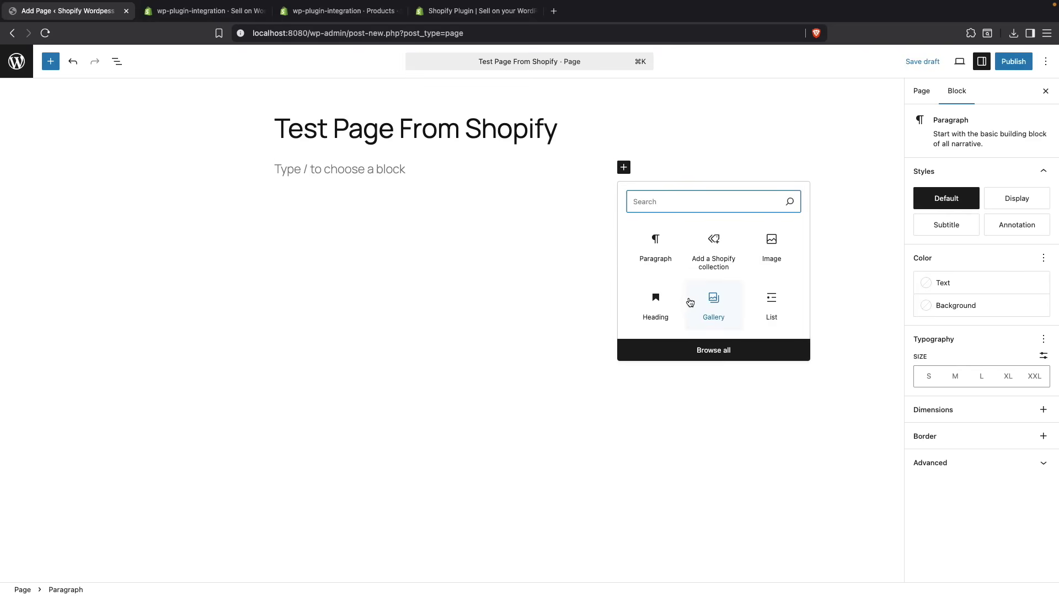
{"action": "left_click", "coordinate": [690, 349]}
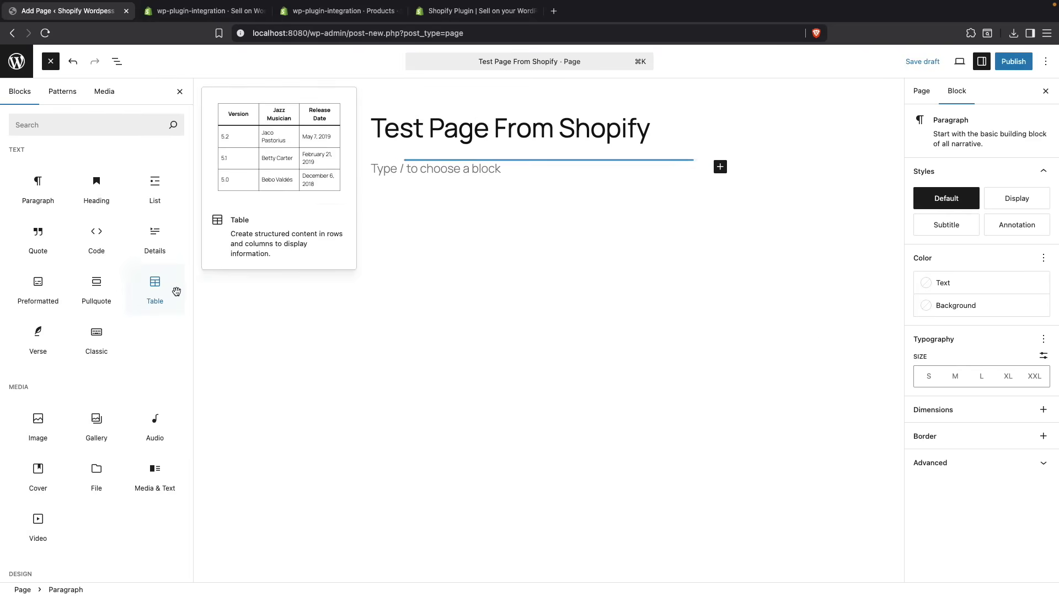
{"action": "scroll", "coordinate": [132, 326], "scroll_direction": "down", "scroll_amount": 1}
{"action": "scroll", "coordinate": [132, 325], "scroll_direction": "down", "scroll_amount": 20}
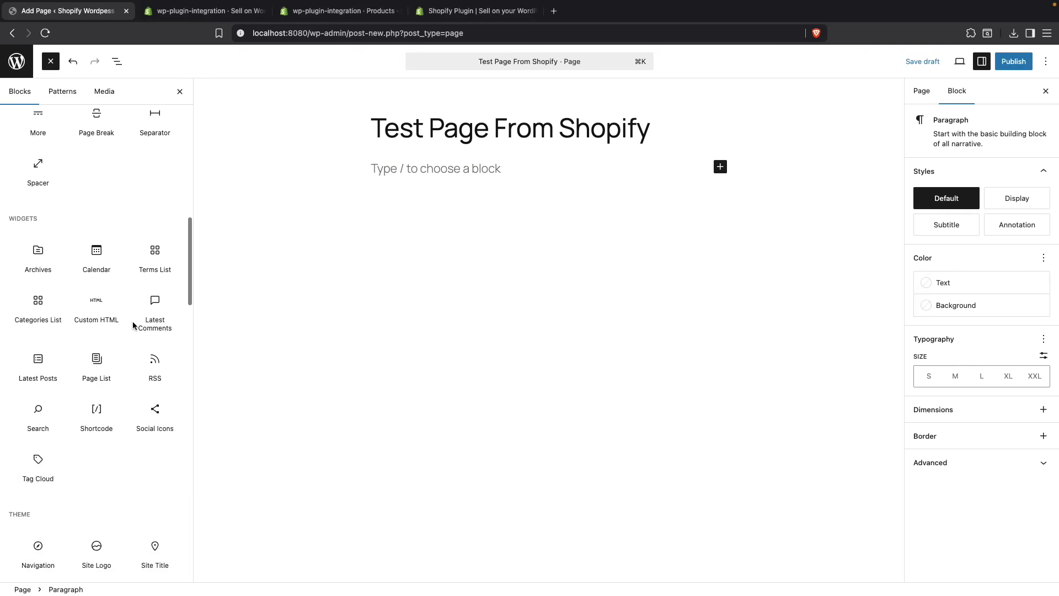
{"action": "scroll", "coordinate": [134, 326], "scroll_direction": "down", "scroll_amount": 6}
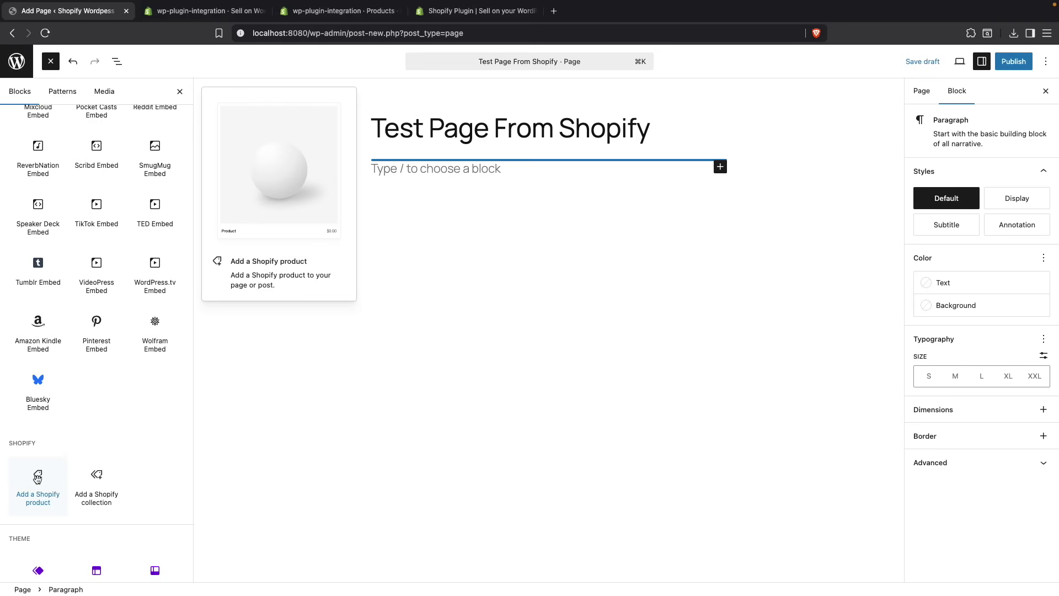
Add a Shopify collection block and check the store's collection names in Shopify admin.
{"action": "left_click", "coordinate": [104, 486]}
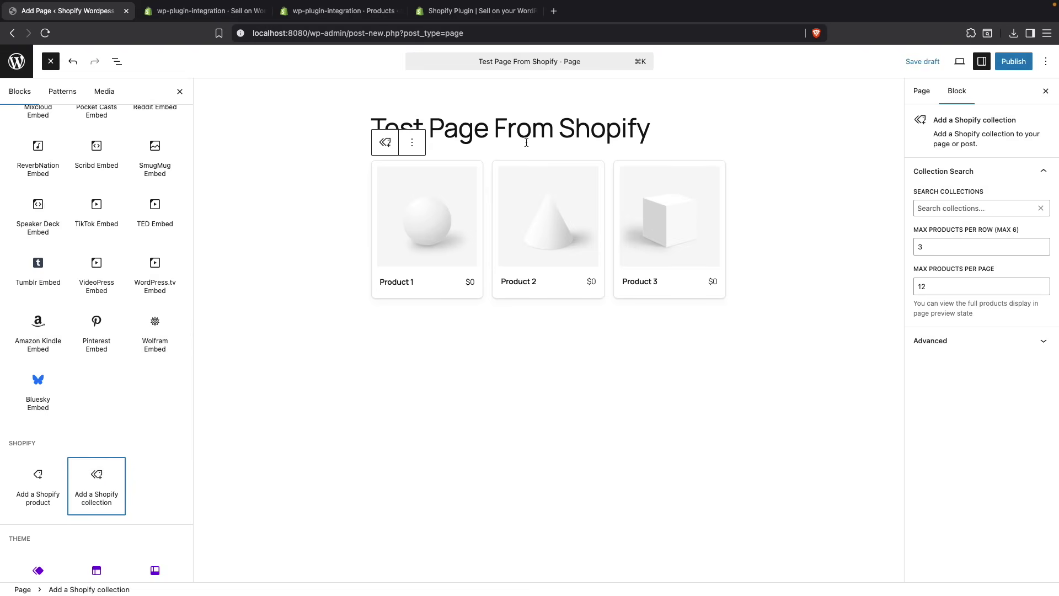
{"action": "left_click", "coordinate": [960, 209]}
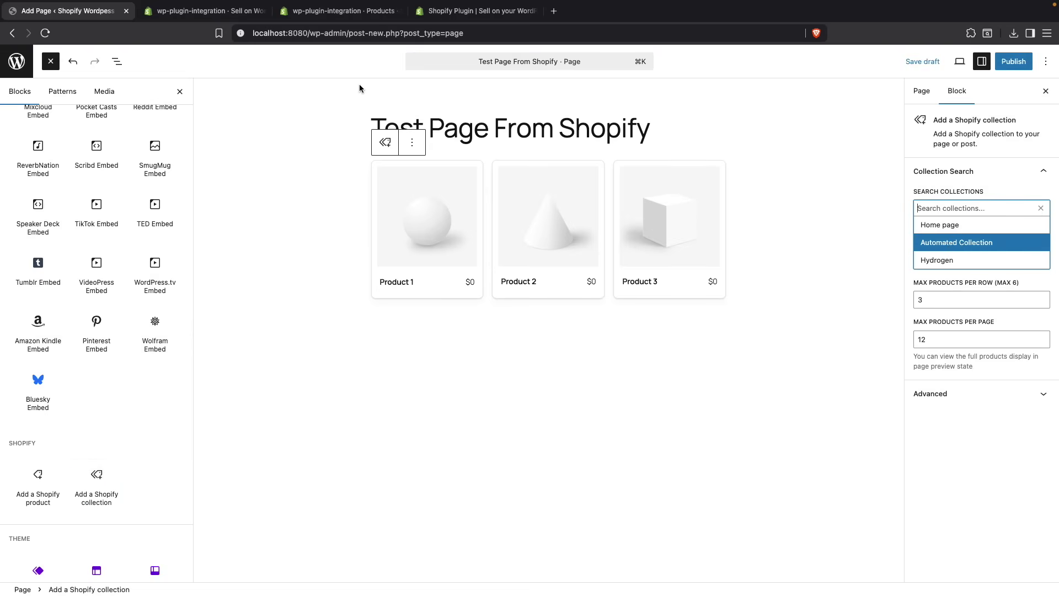
{"action": "left_click", "coordinate": [209, 13]}
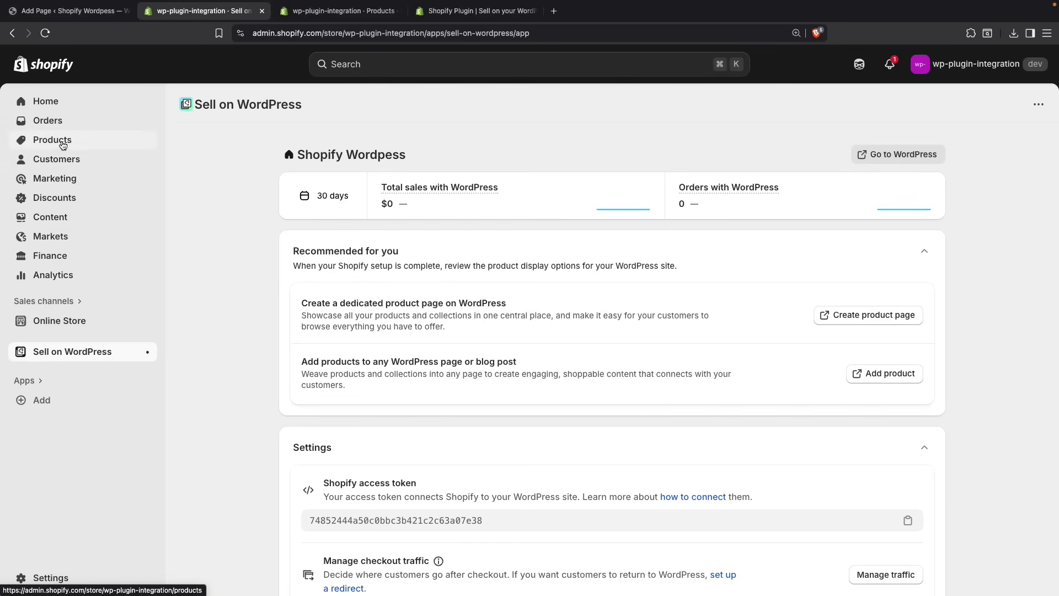
{"action": "left_click", "coordinate": [62, 144]}
{"action": "left_click", "coordinate": [68, 161]}
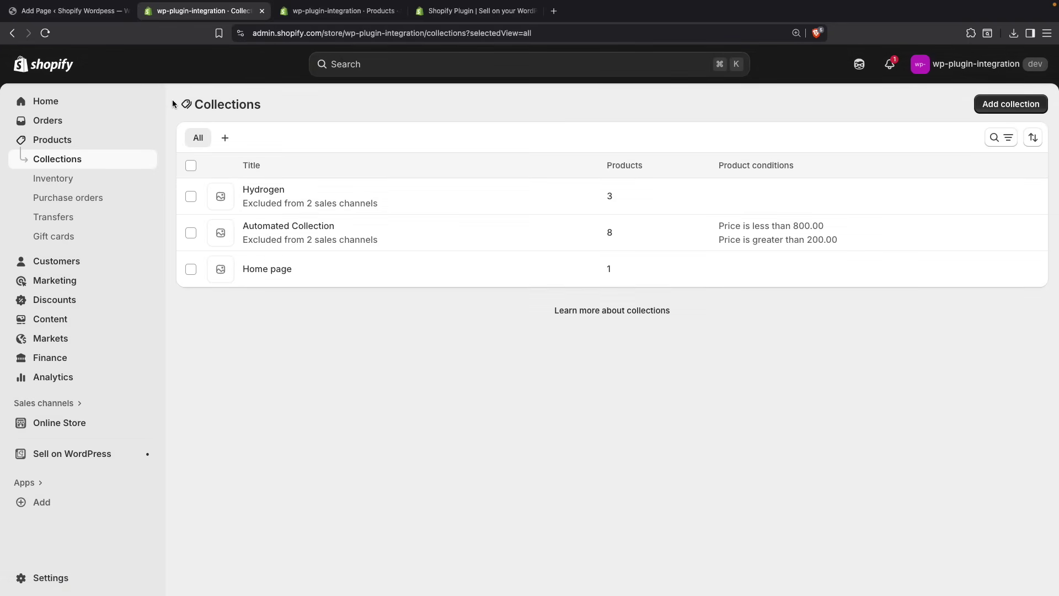
{"action": "left_click", "coordinate": [66, 10]}
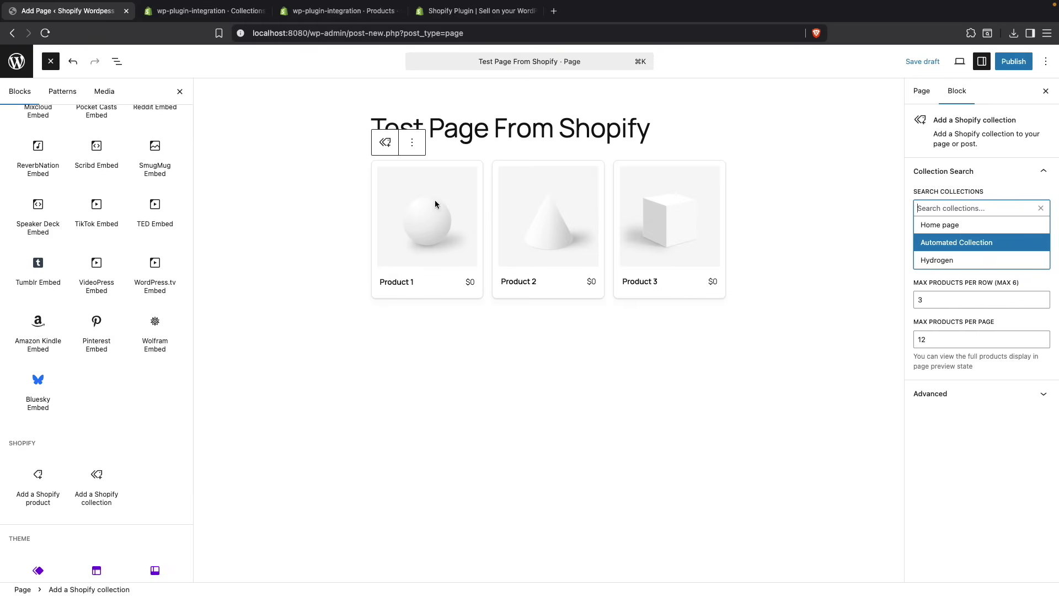
Set the block to Automated Collection, publish the page, and copy its address.
{"action": "left_click", "coordinate": [936, 248]}
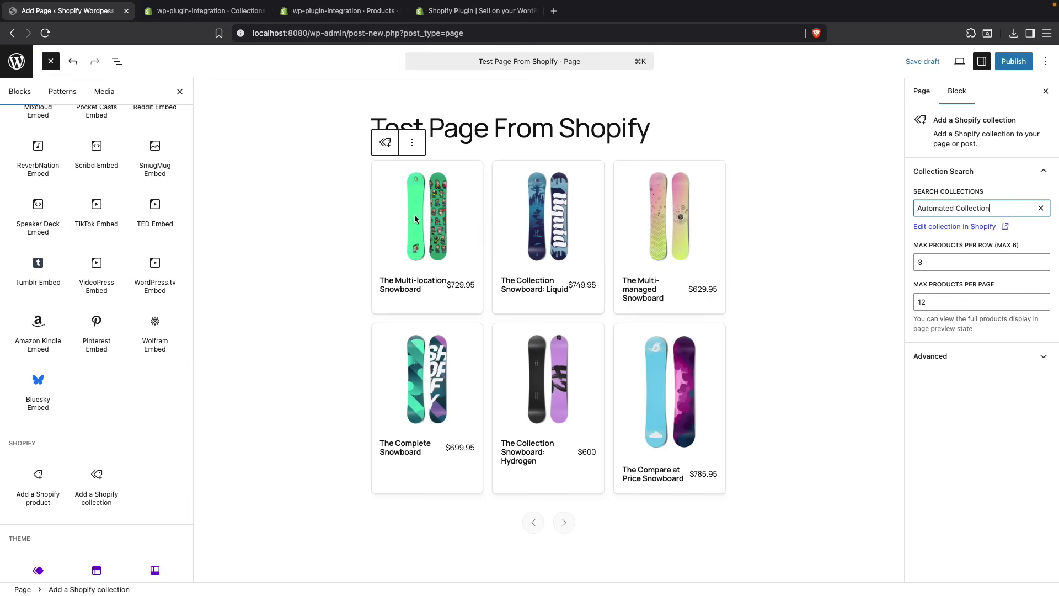
{"action": "left_click", "coordinate": [1020, 64]}
{"action": "left_click", "coordinate": [1017, 62]}
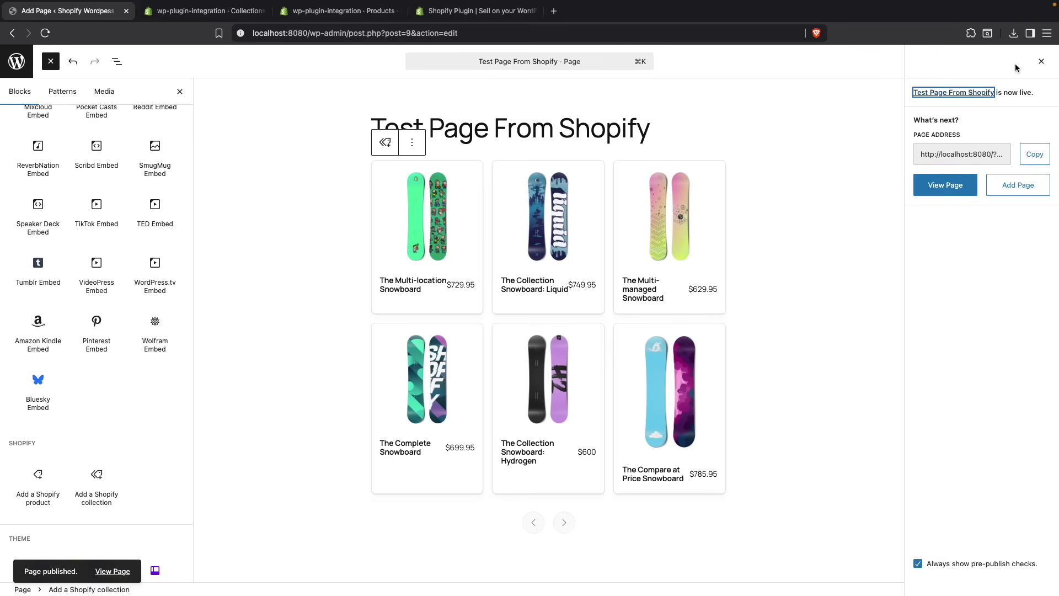
{"action": "left_click", "coordinate": [1035, 154]}
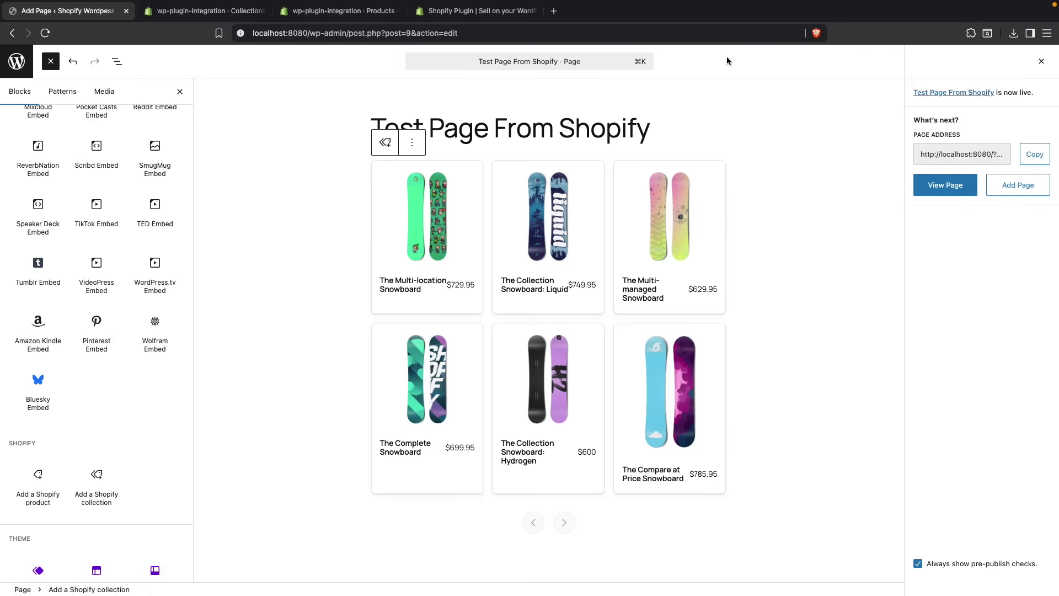
Load the published Test Page From Shopify in a new tab.
{"action": "key", "text": "super+t"}
{"action": "key", "text": "super+v"}
{"action": "key", "text": "Return"}
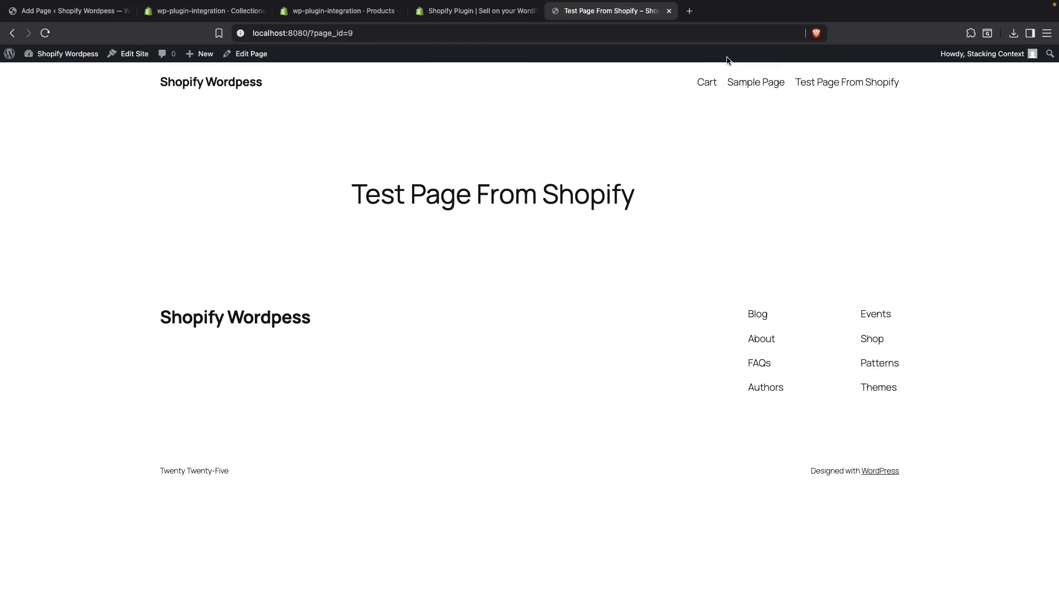
{"action": "scroll", "coordinate": [739, 241], "scroll_direction": "down", "scroll_amount": 2}
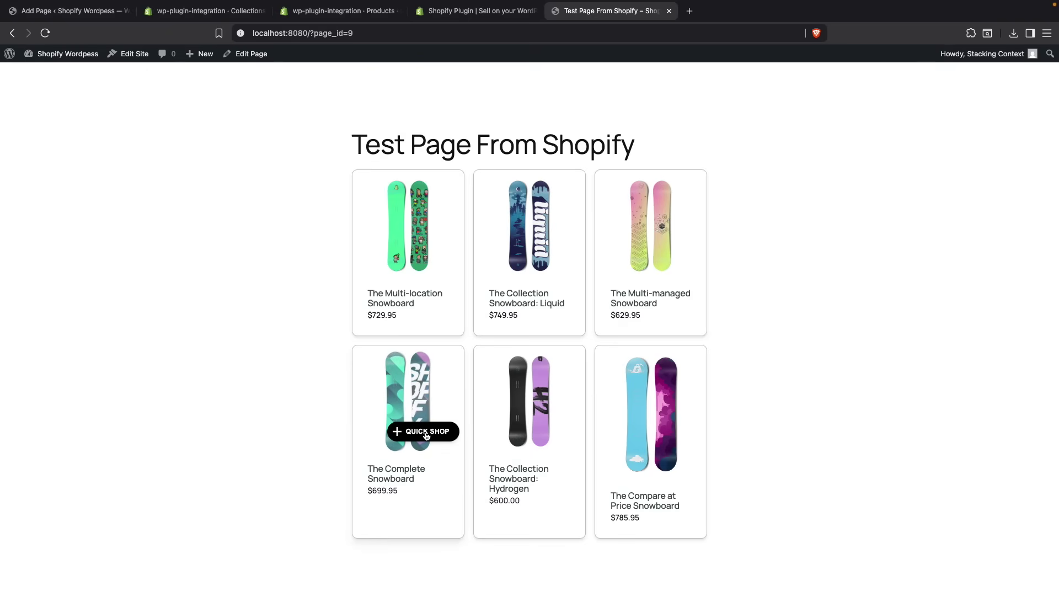
Add The Complete Snowboard in Electric to the cart, then close the cart.
{"action": "left_click", "coordinate": [425, 435]}
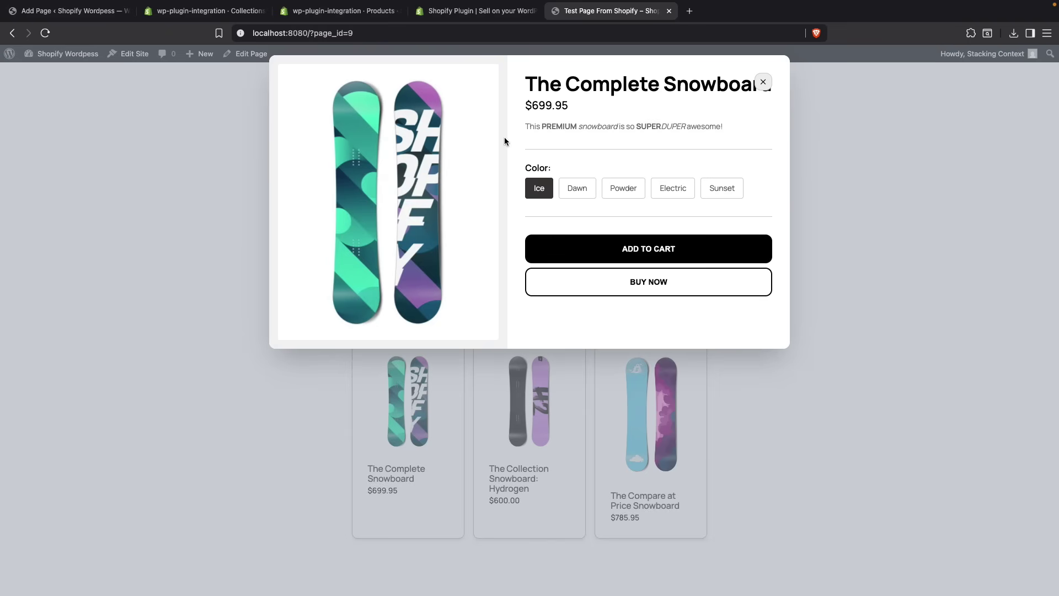
{"action": "left_click", "coordinate": [586, 191]}
{"action": "left_click", "coordinate": [631, 192]}
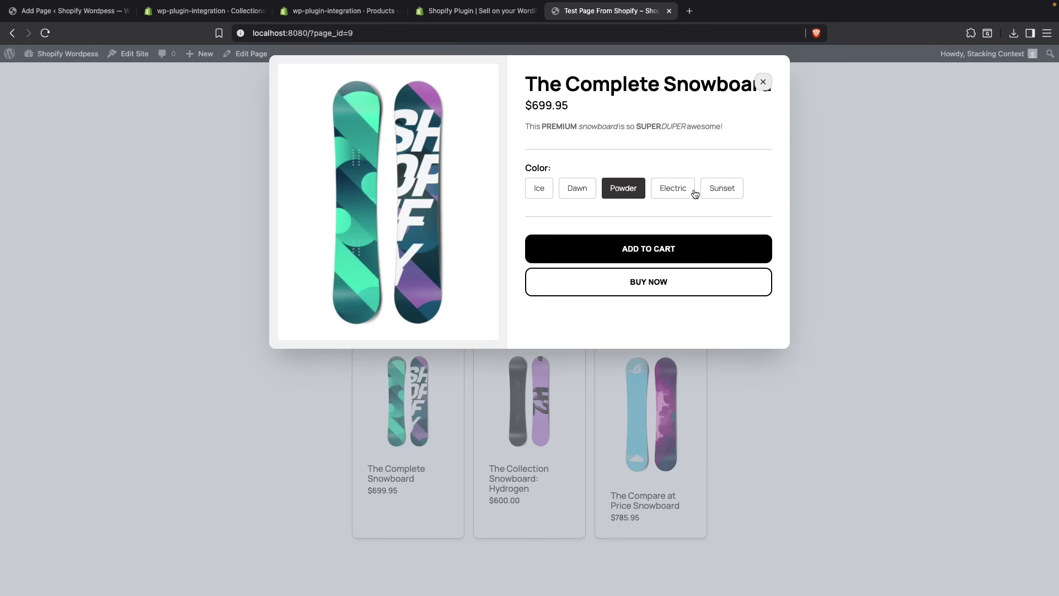
{"action": "left_click", "coordinate": [686, 196]}
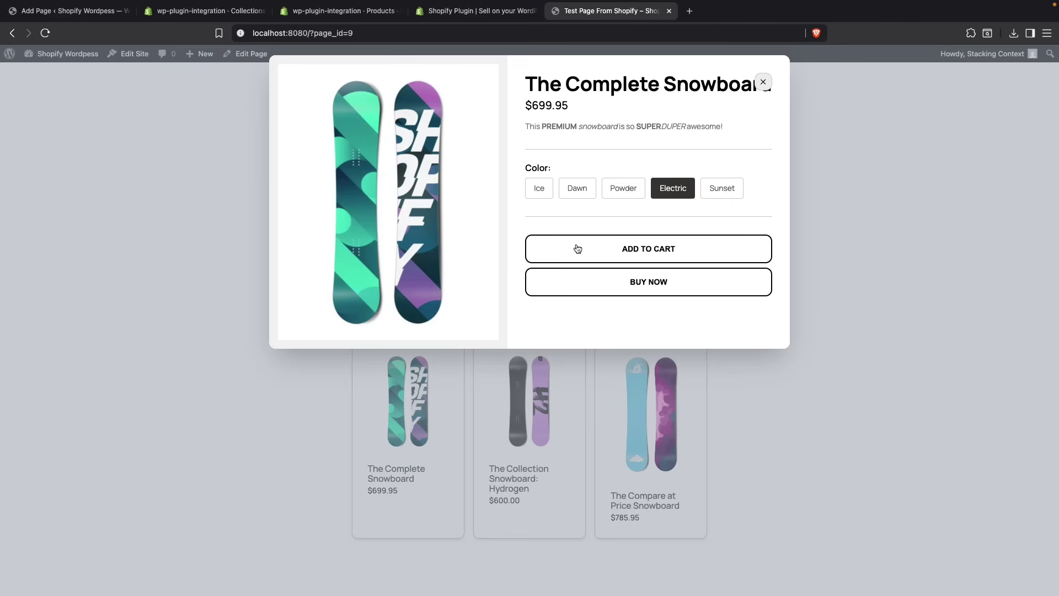
{"action": "left_click", "coordinate": [602, 253]}
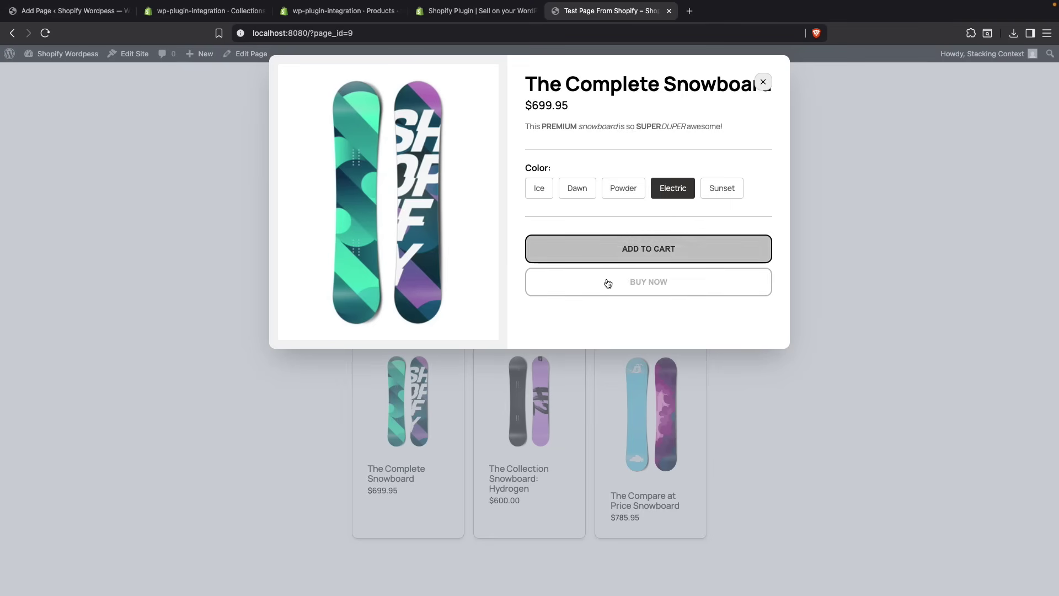
{"action": "left_click", "coordinate": [612, 249]}
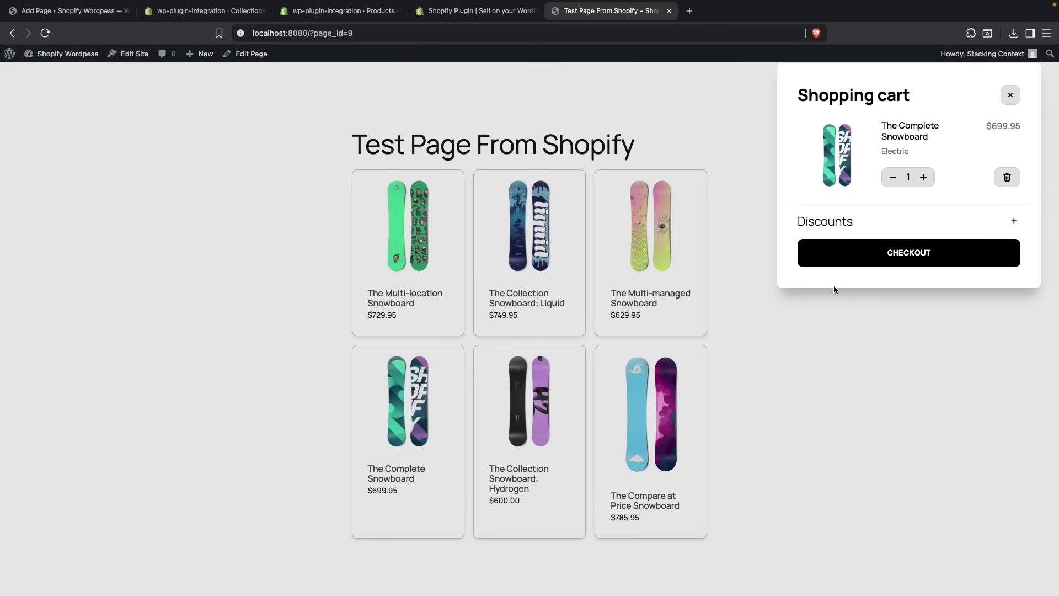
{"action": "left_click", "coordinate": [1009, 96]}
{"action": "mouse_move", "coordinate": [690, 459]}
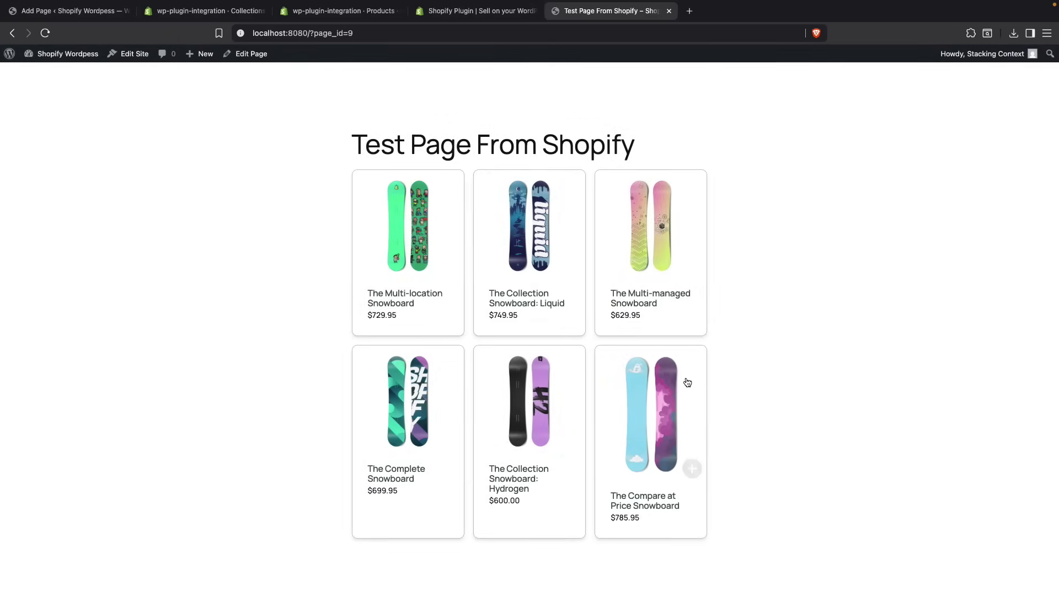
Add The Compare at Price Snowboard to the cart via Quick Shop.
{"action": "left_click", "coordinate": [690, 459]}
{"action": "left_click", "coordinate": [687, 227]}
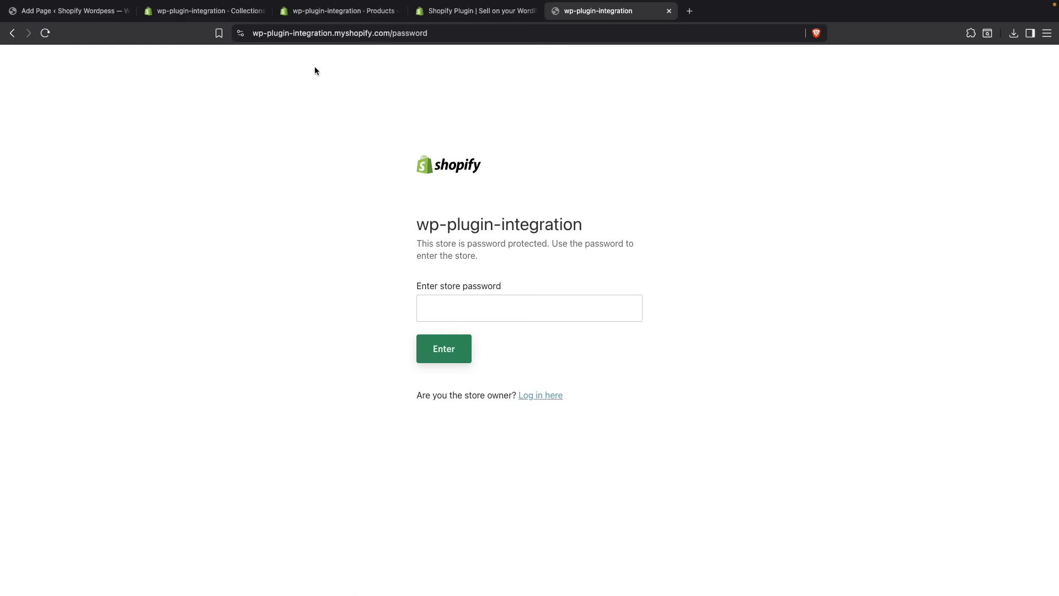
Copy the store password from Online Store Preferences and enter it on the storefront password page.
{"action": "left_click", "coordinate": [200, 11]}
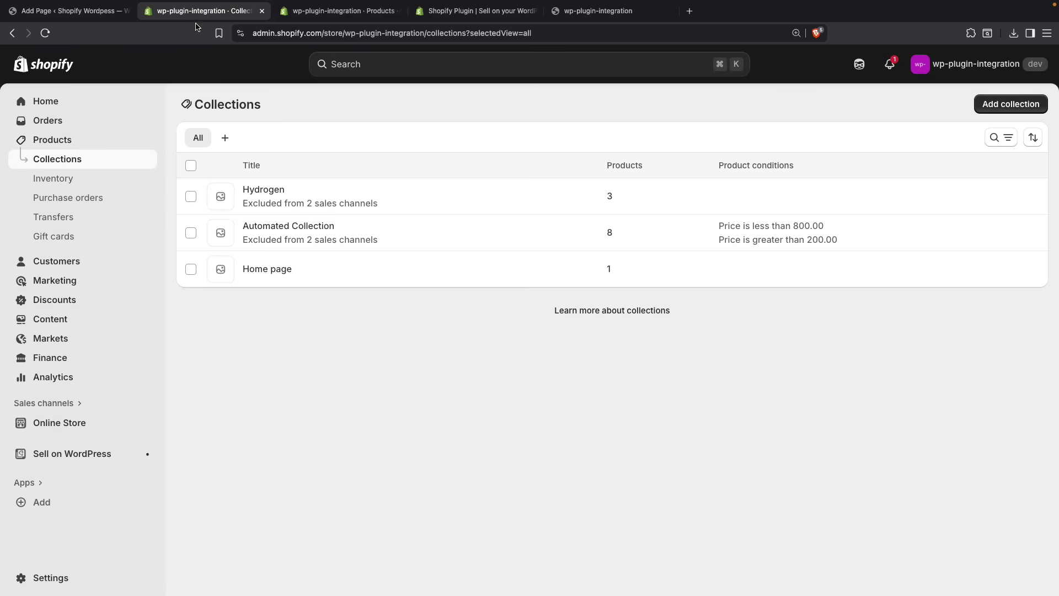
{"action": "left_click", "coordinate": [68, 427]}
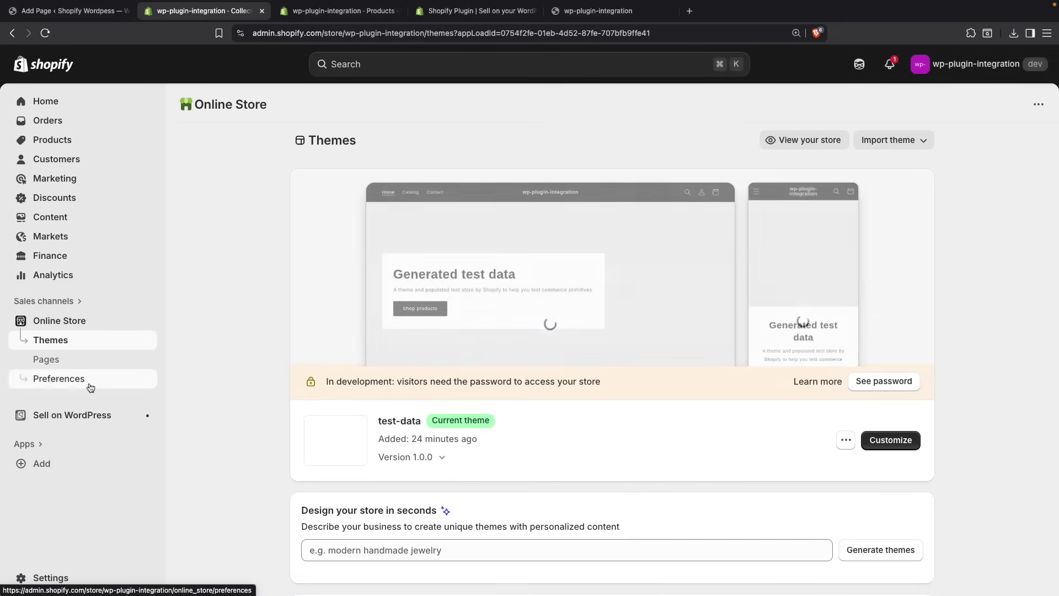
{"action": "left_click", "coordinate": [90, 380]}
{"action": "left_click", "coordinate": [383, 314]}
{"action": "key", "text": "super+a"}
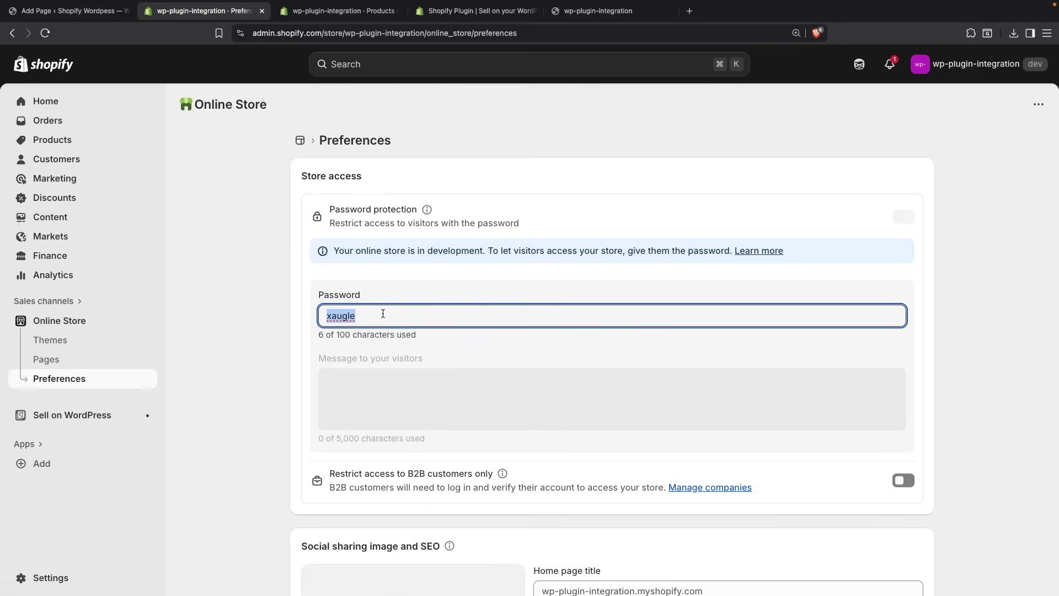
{"action": "left_click", "coordinate": [585, 11]}
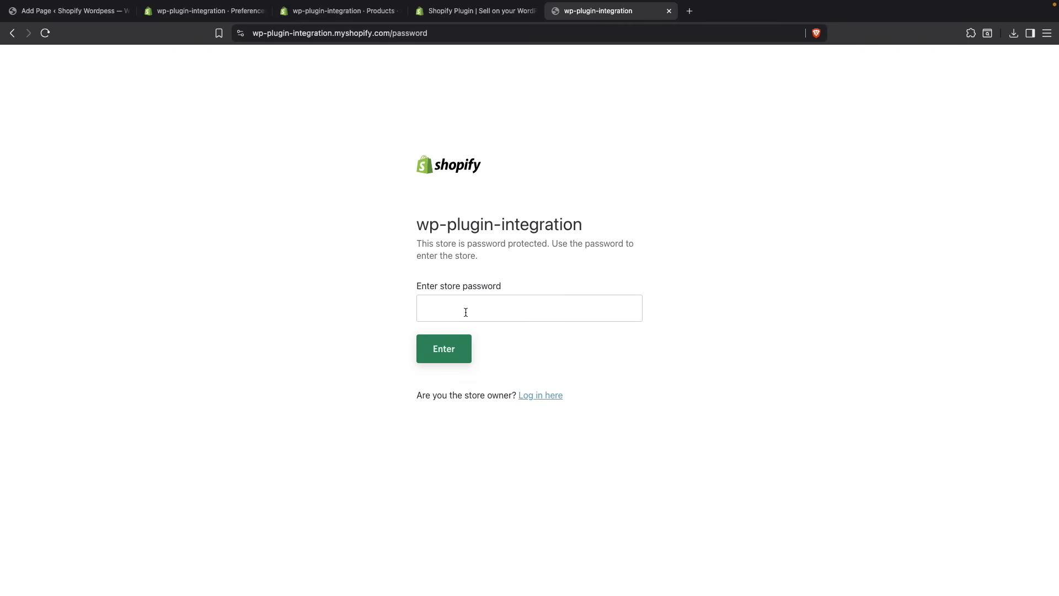
{"action": "left_click", "coordinate": [465, 312]}
{"action": "key", "text": "super+v"}
{"action": "left_click", "coordinate": [454, 349]}
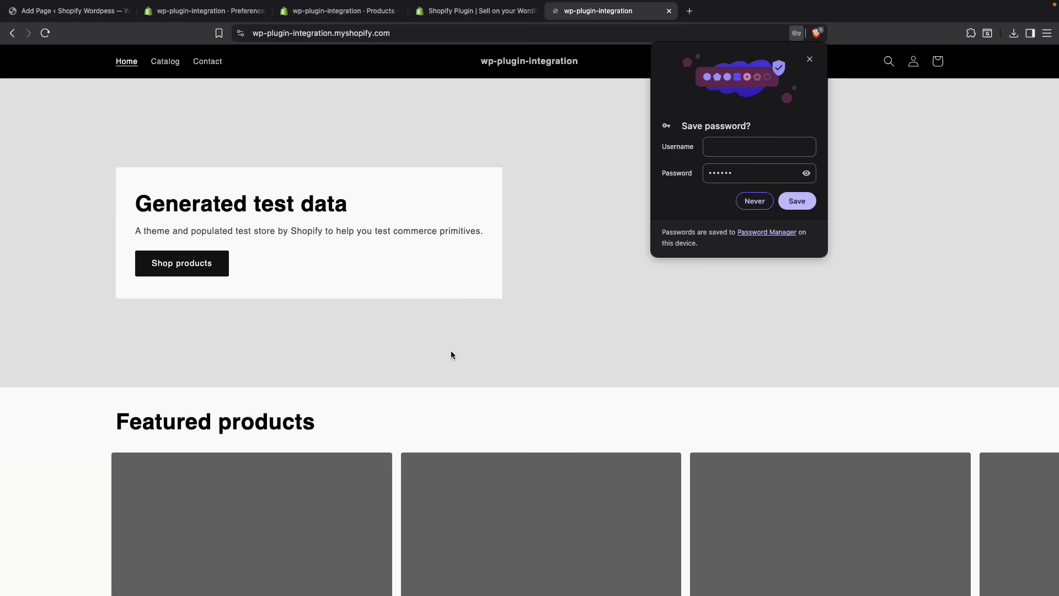
Close the storefront tab and load the copied Test Page From Shopify address in a new tab.
{"action": "key", "text": "super+w"}
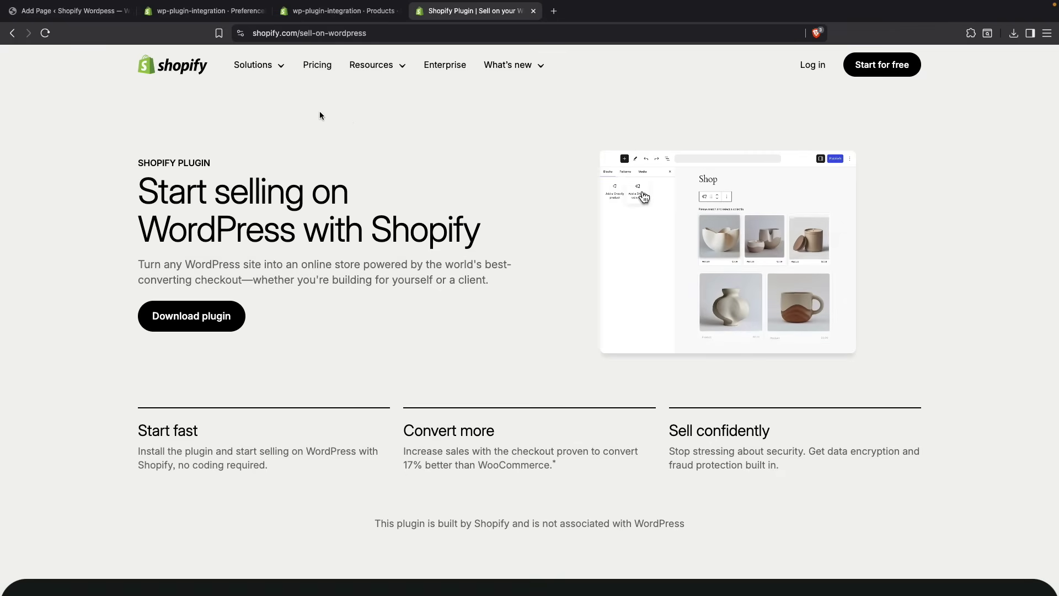
{"action": "left_click", "coordinate": [66, 11]}
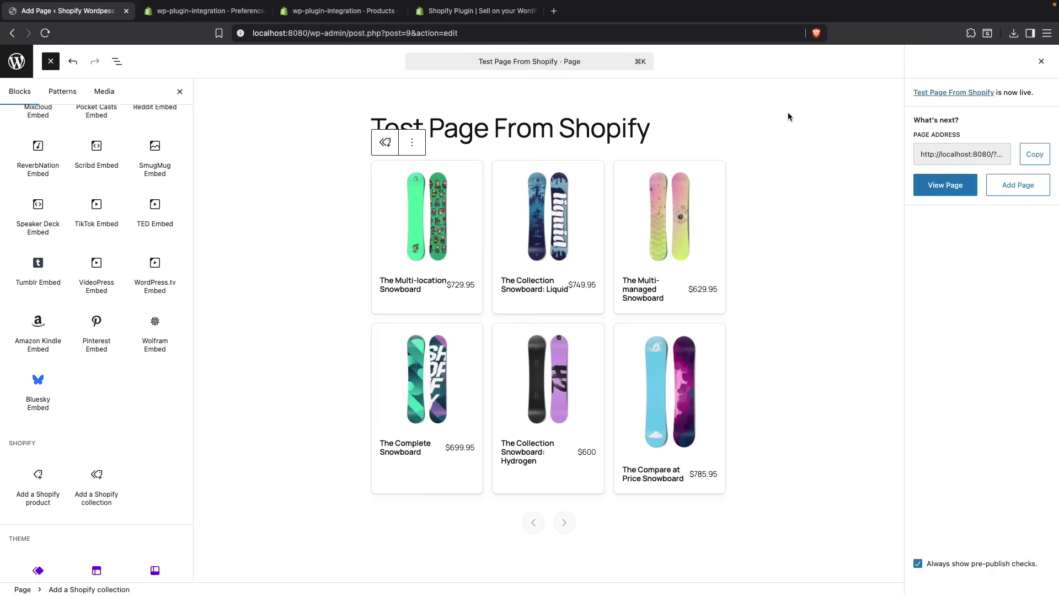
{"action": "left_click", "coordinate": [1035, 154]}
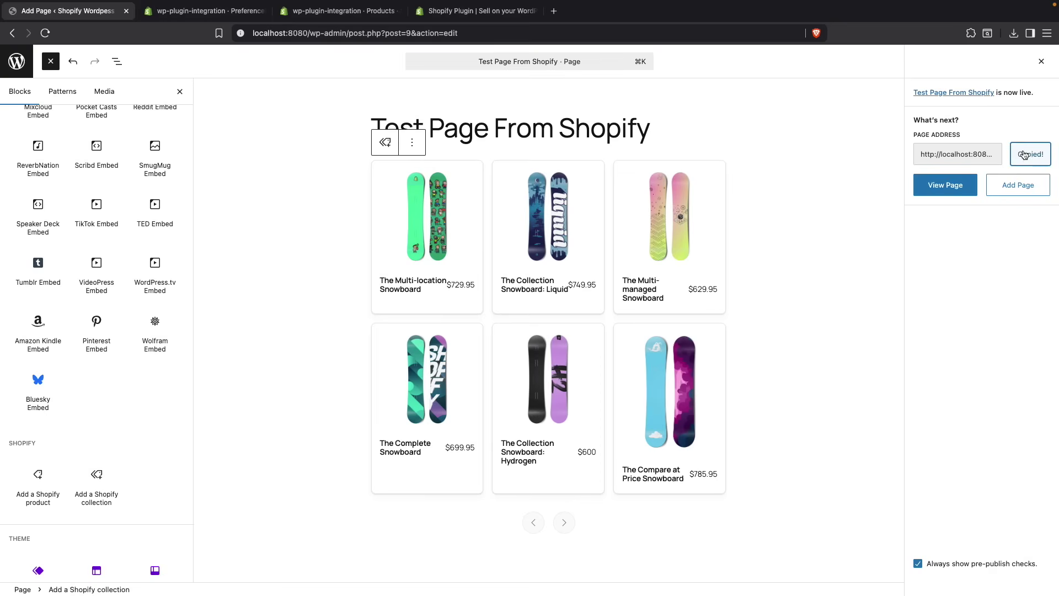
{"action": "key", "text": "super+t"}
{"action": "key", "text": "super+v"}
{"action": "left_click", "coordinate": [772, 57]}
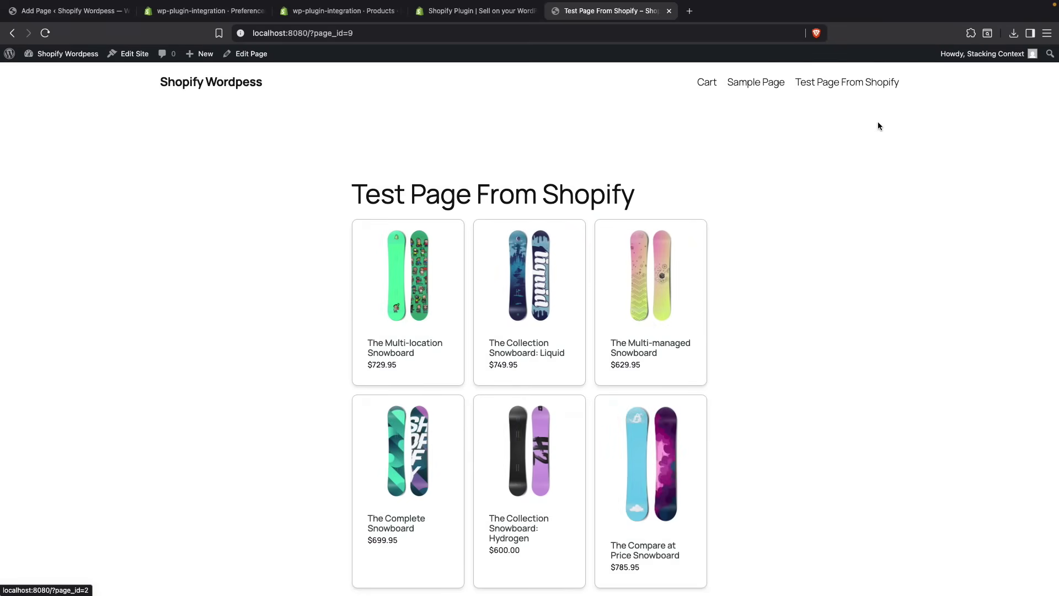
Add The Multi-managed Snowboard to the cart via quick view and proceed to checkout.
{"action": "left_click", "coordinate": [691, 305]}
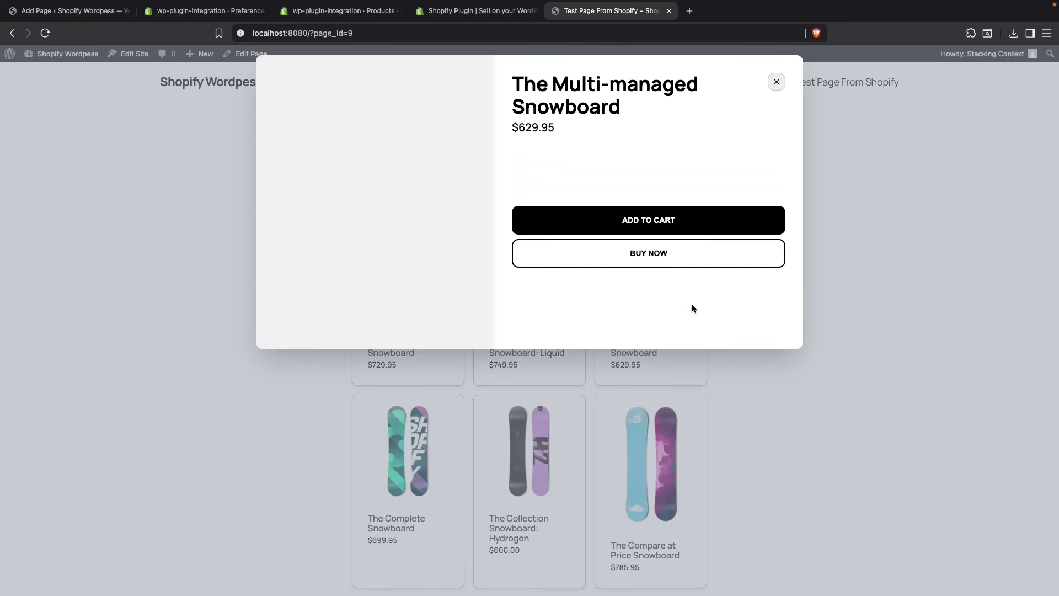
{"action": "left_click", "coordinate": [706, 215]}
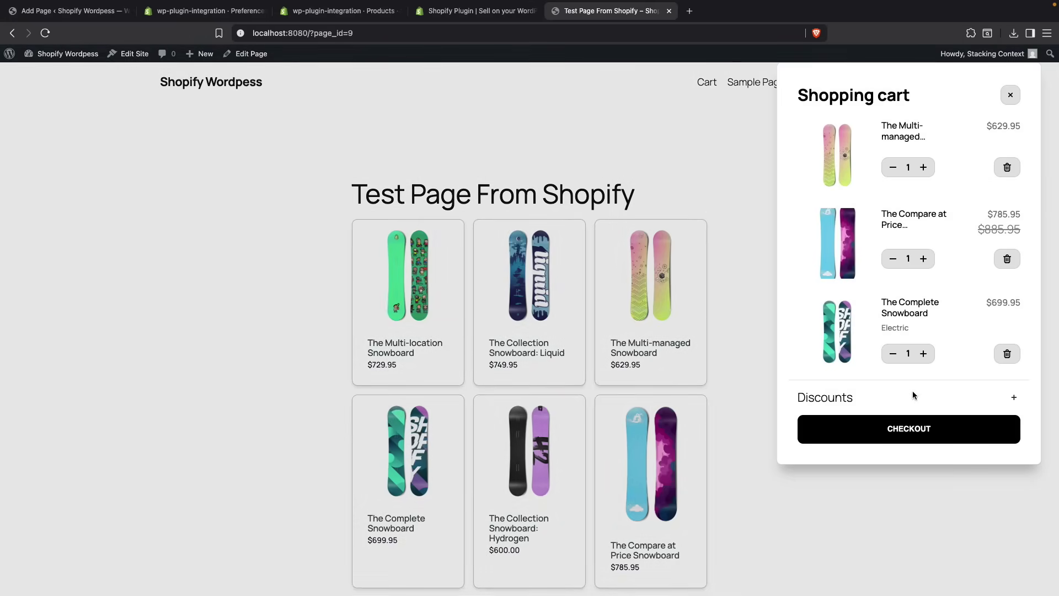
{"action": "left_click", "coordinate": [905, 439]}
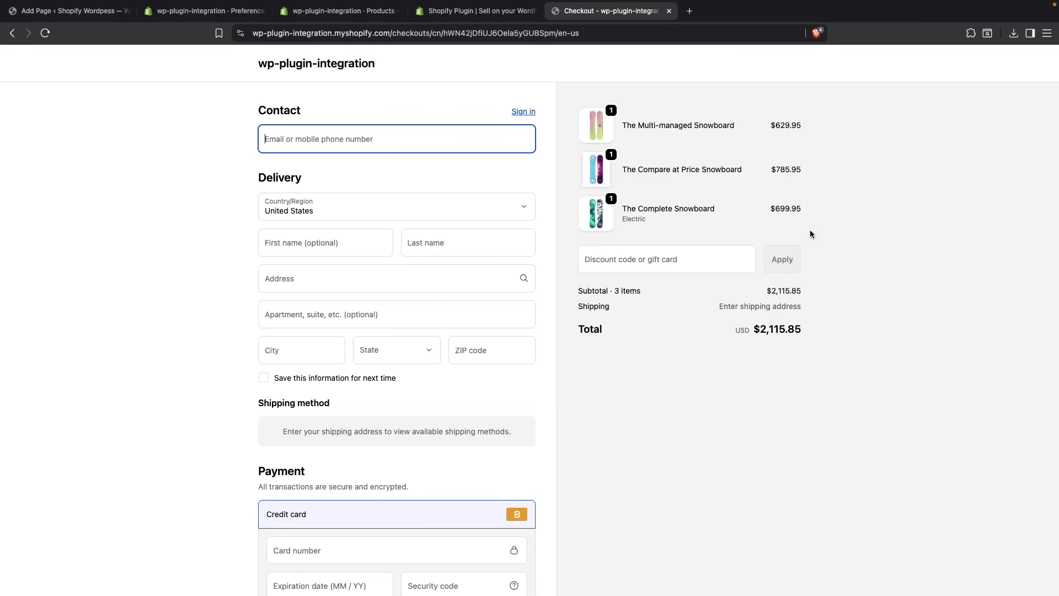
Follow the store name link to the storefront home page, then go back to the $2,115.85 checkout.
{"action": "left_click", "coordinate": [600, 68]}
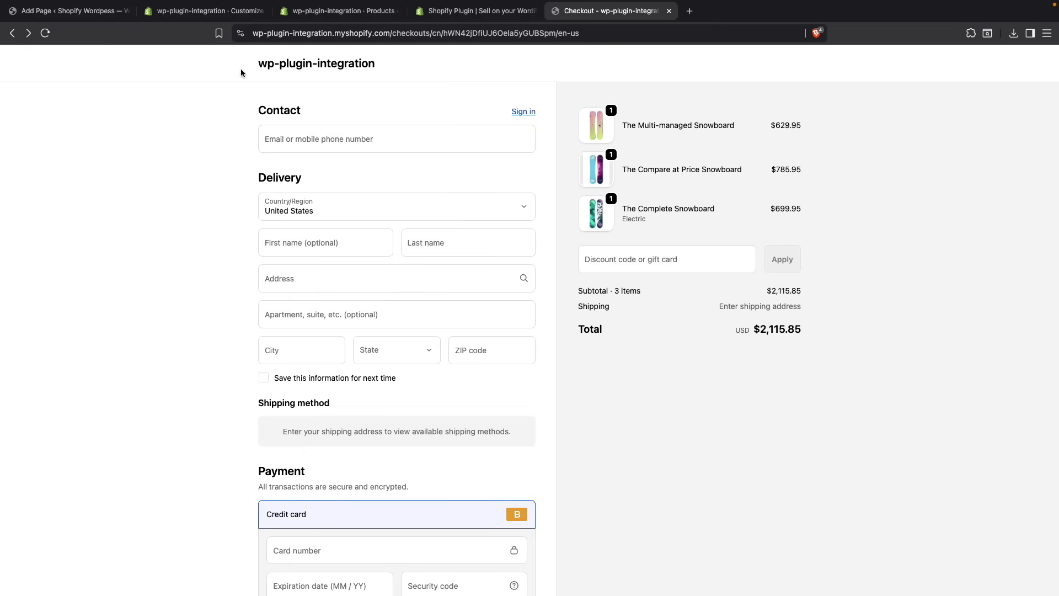
{"action": "left_click", "coordinate": [276, 65]}
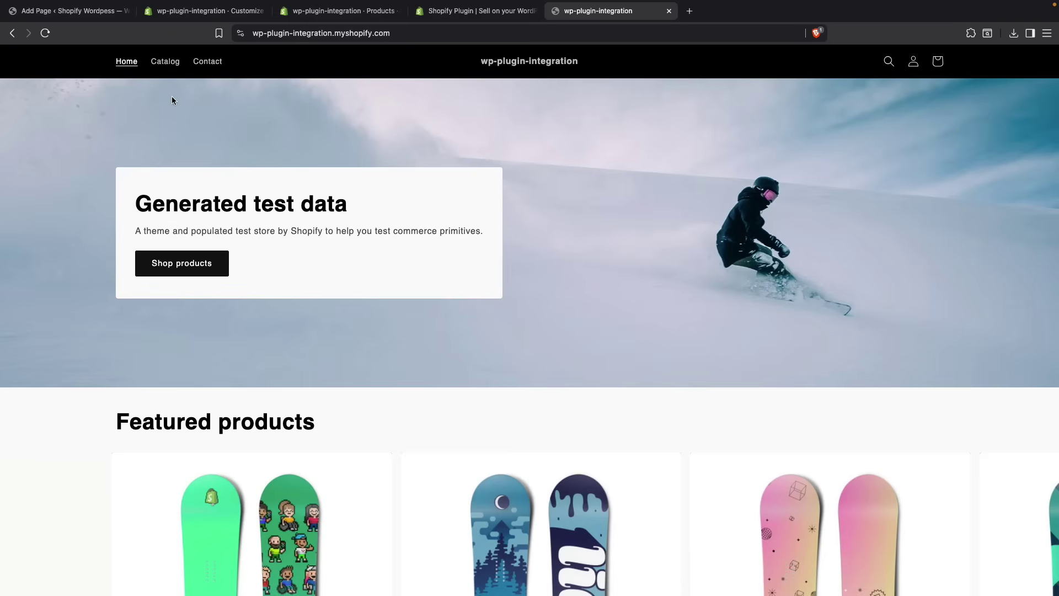
{"action": "left_click", "coordinate": [12, 33]}
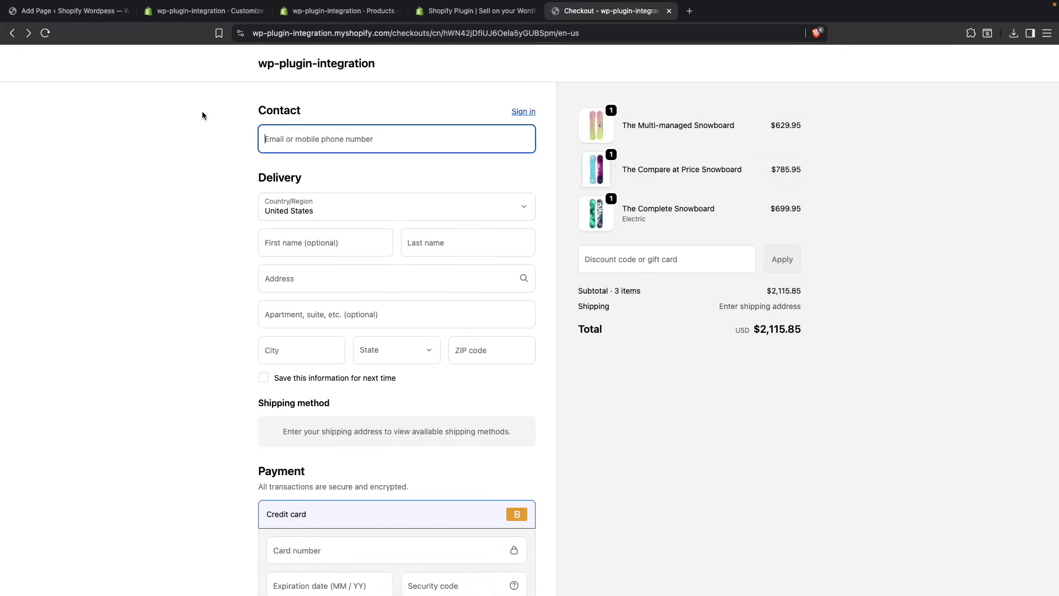
In the Shopify admin, open the Sell on WordPress channel and scroll to Manage checkout traffic.
{"action": "left_click", "coordinate": [173, 11]}
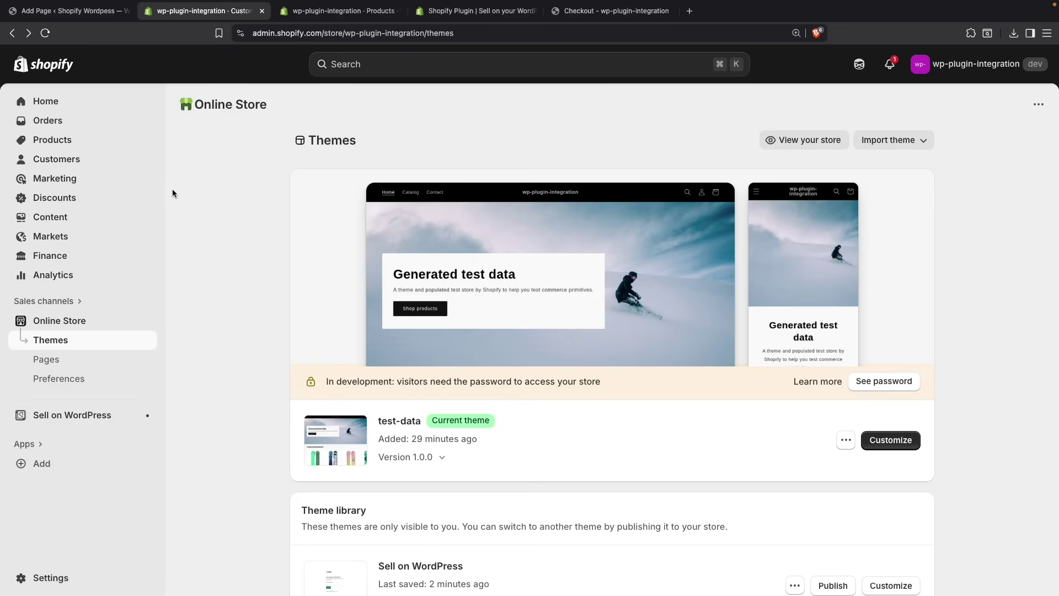
{"action": "left_click", "coordinate": [64, 422]}
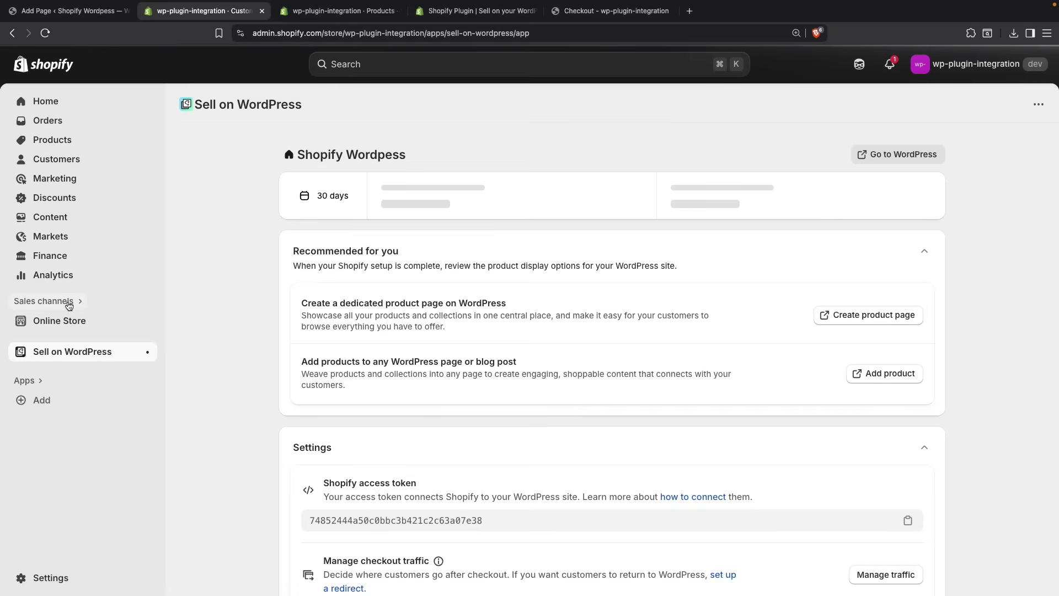
{"action": "left_click", "coordinate": [69, 302]}
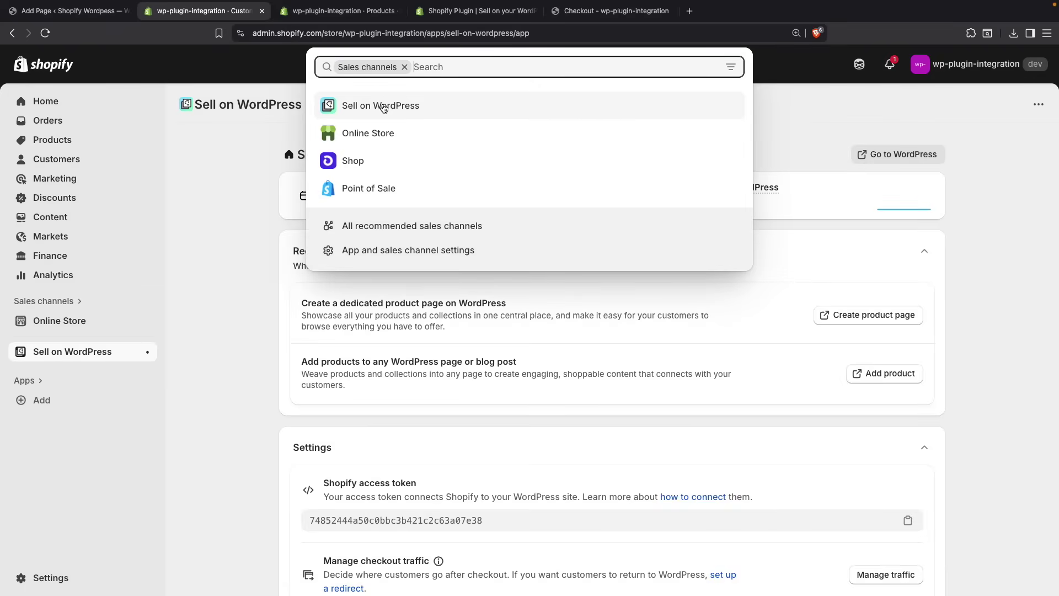
{"action": "left_click", "coordinate": [423, 301]}
{"action": "scroll", "coordinate": [433, 301], "scroll_direction": "down", "scroll_amount": 1}
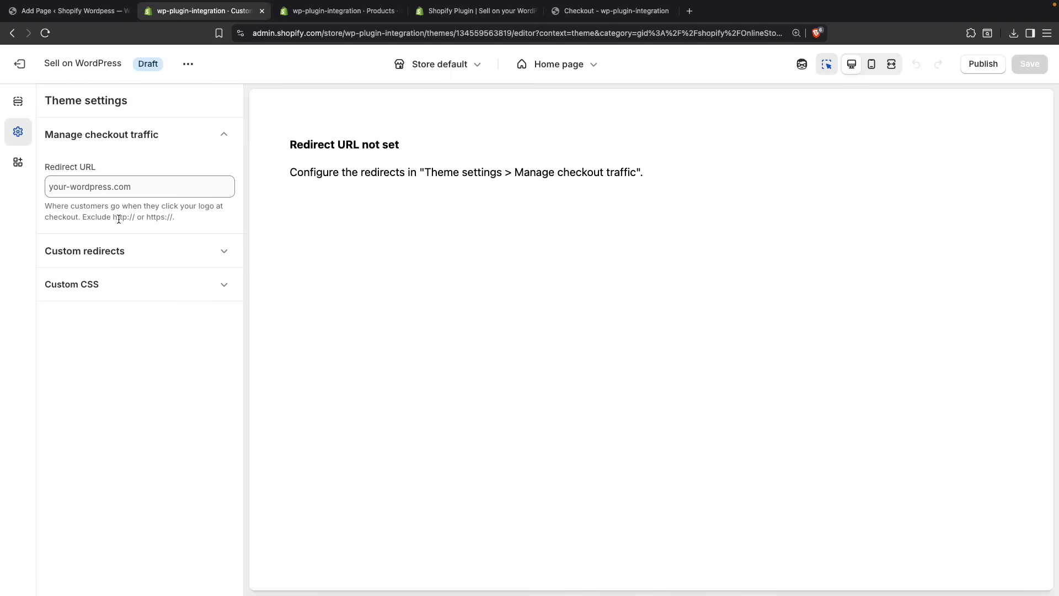
Save localhost:8080 as the Redirect URL, then publish Sell on WordPress in place of Horizon.
{"action": "left_click", "coordinate": [117, 191]}
{"action": "type", "text": "loc"}
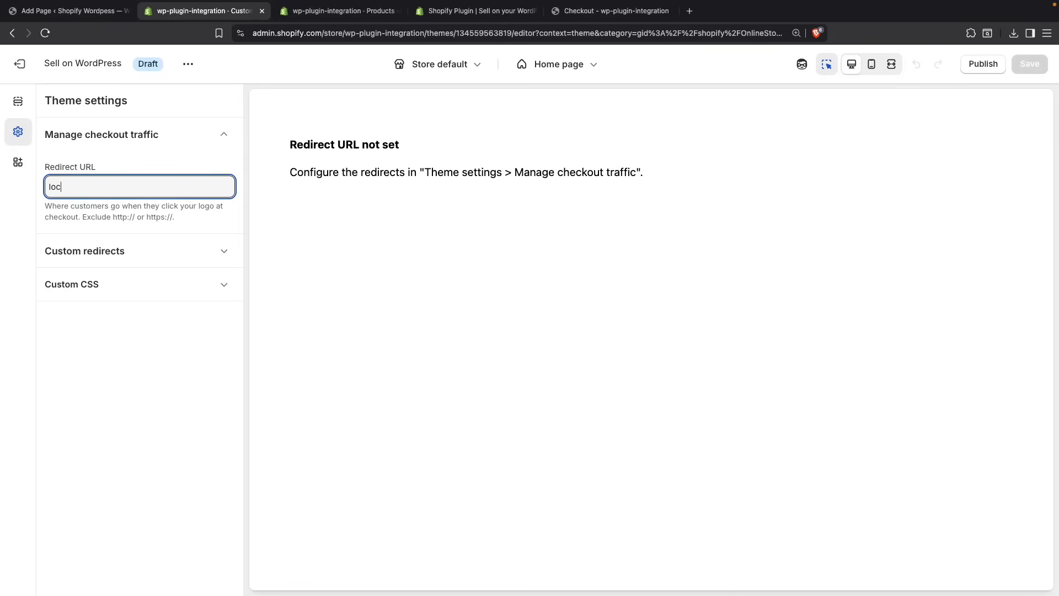
{"action": "type", "text": "alhost:8080"}
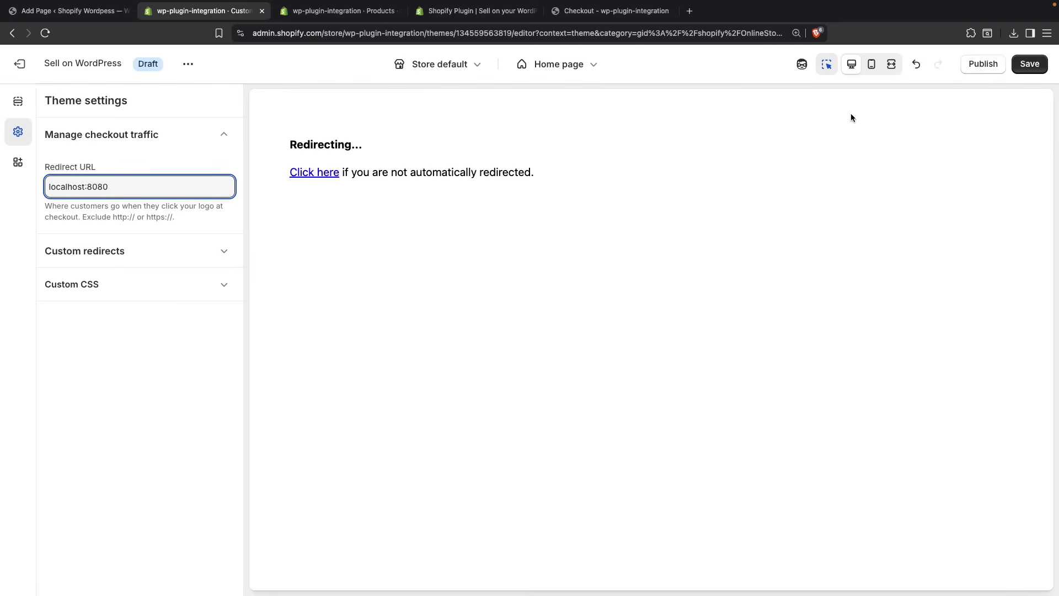
{"action": "left_click", "coordinate": [1029, 64]}
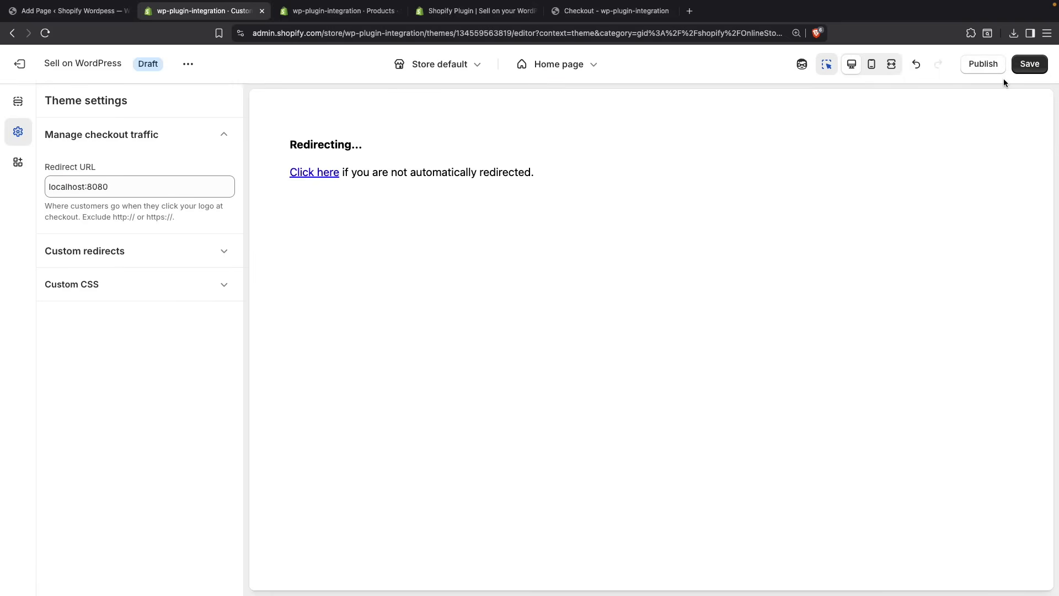
{"action": "left_click", "coordinate": [1028, 65]}
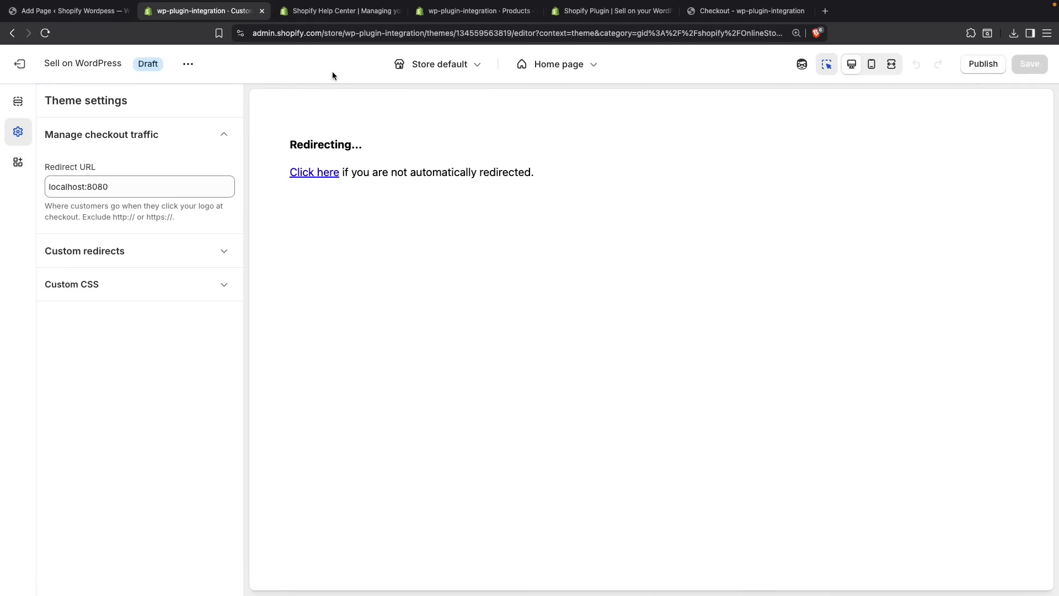
{"action": "left_click", "coordinate": [982, 65]}
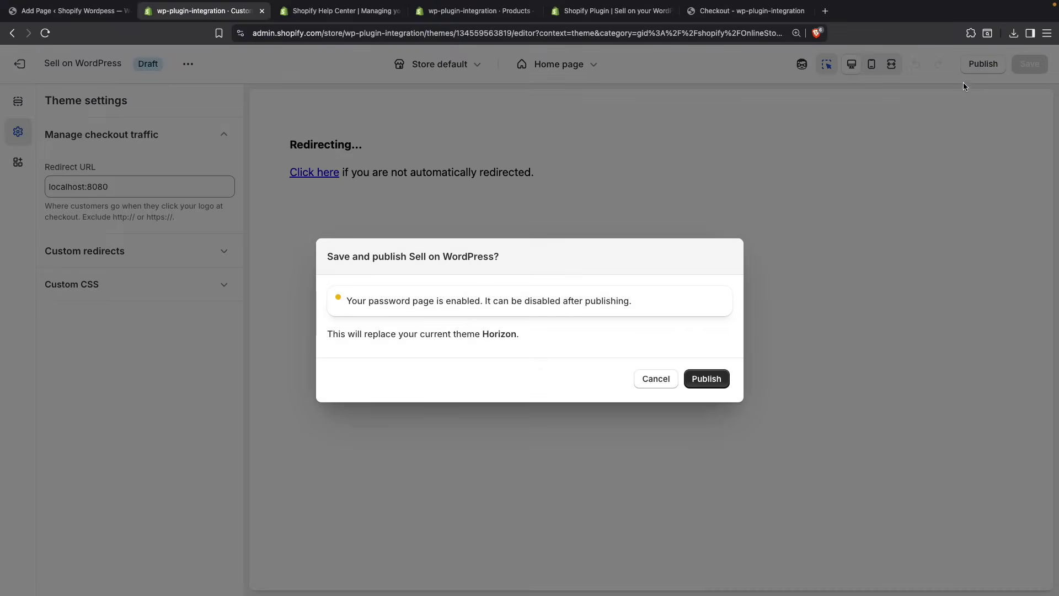
{"action": "left_click", "coordinate": [706, 379]}
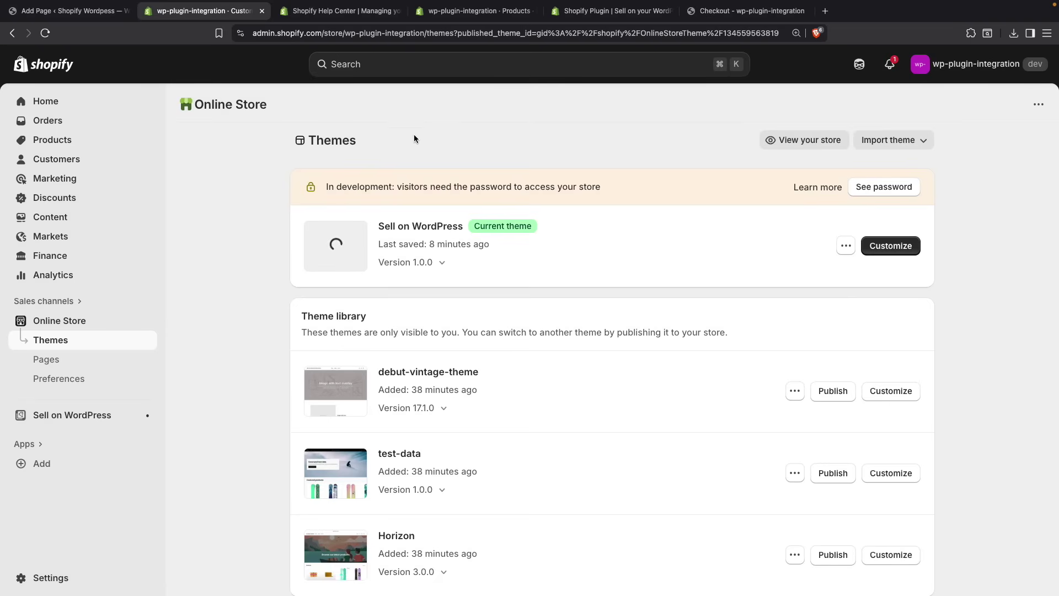
Read the Help Center's 'Direct customers to WordPress' steps, highlighting them through the final Click Publish step.
{"action": "left_click", "coordinate": [317, 20]}
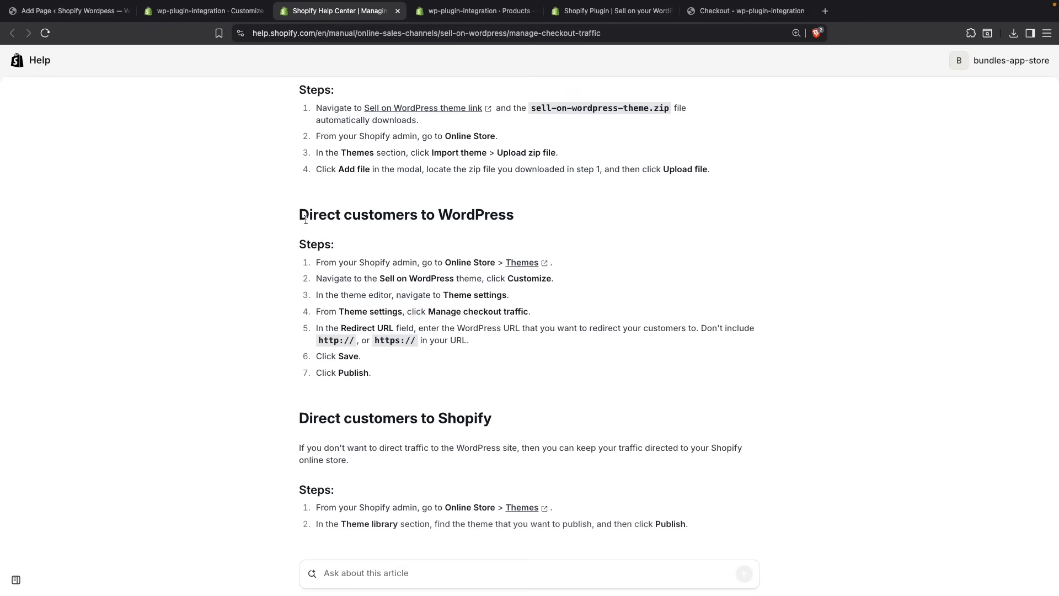
{"action": "left_click_drag", "start_coordinate": [299, 215], "coordinate": [424, 359]}
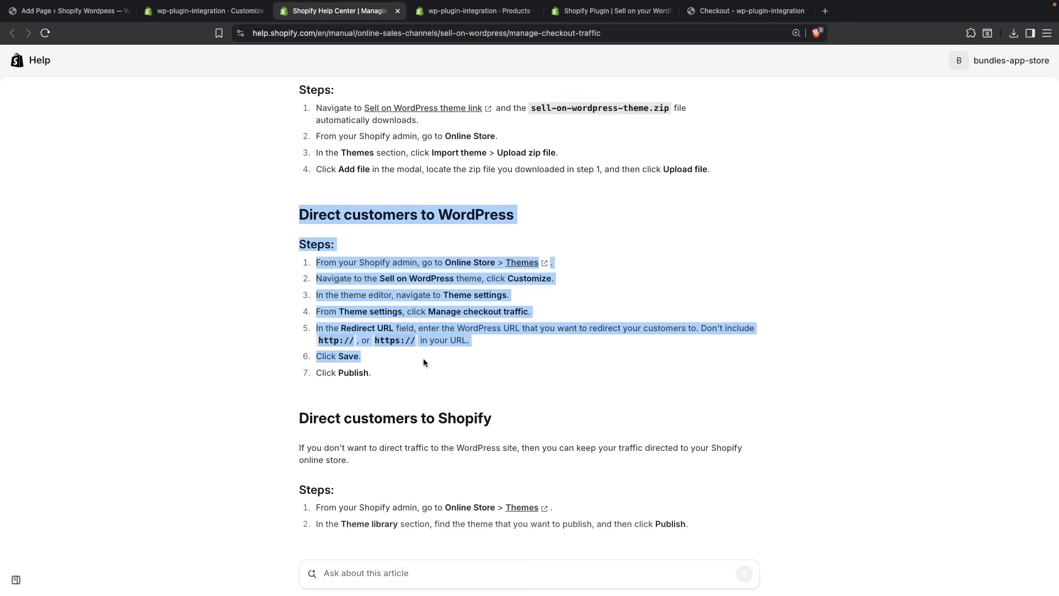
{"action": "left_click", "coordinate": [419, 360]}
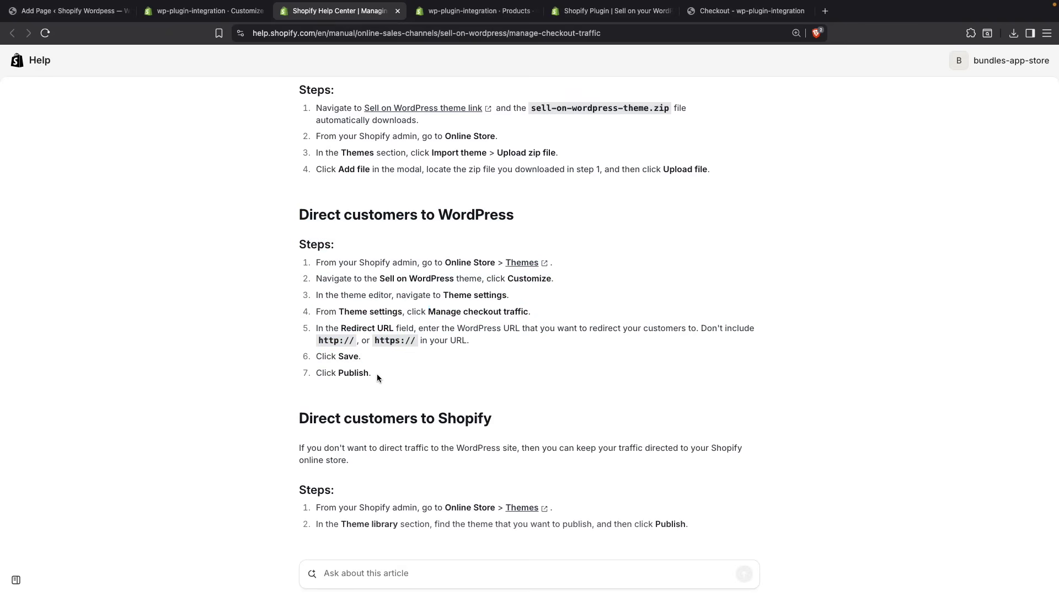
{"action": "left_click_drag", "start_coordinate": [373, 373], "coordinate": [326, 374]}
Reload the checkout page and test leaving it through the store name link.
{"action": "left_click", "coordinate": [728, 14]}
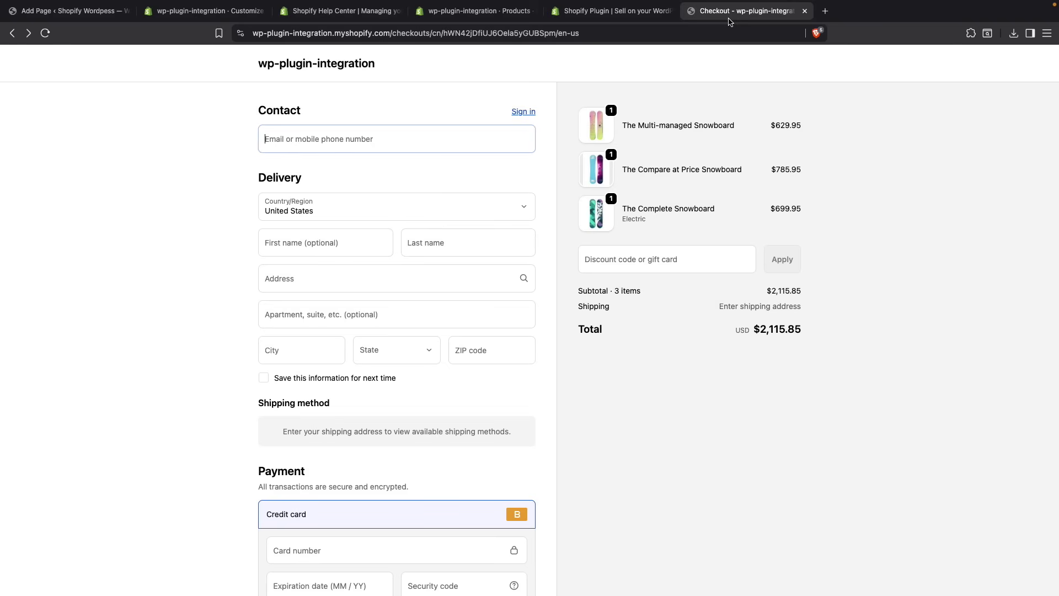
{"action": "left_click", "coordinate": [247, 110]}
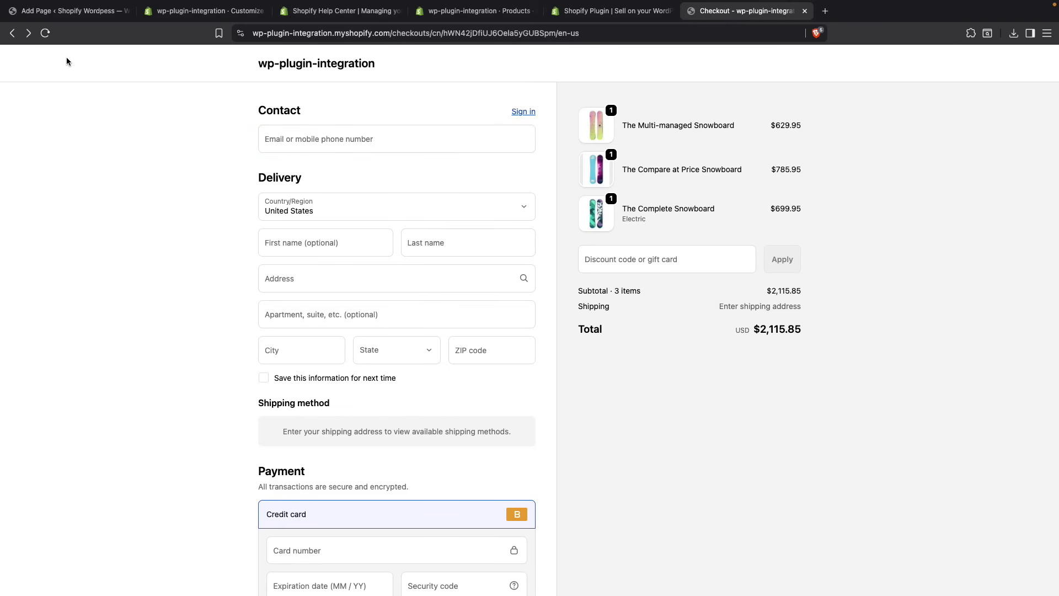
{"action": "left_click", "coordinate": [45, 33]}
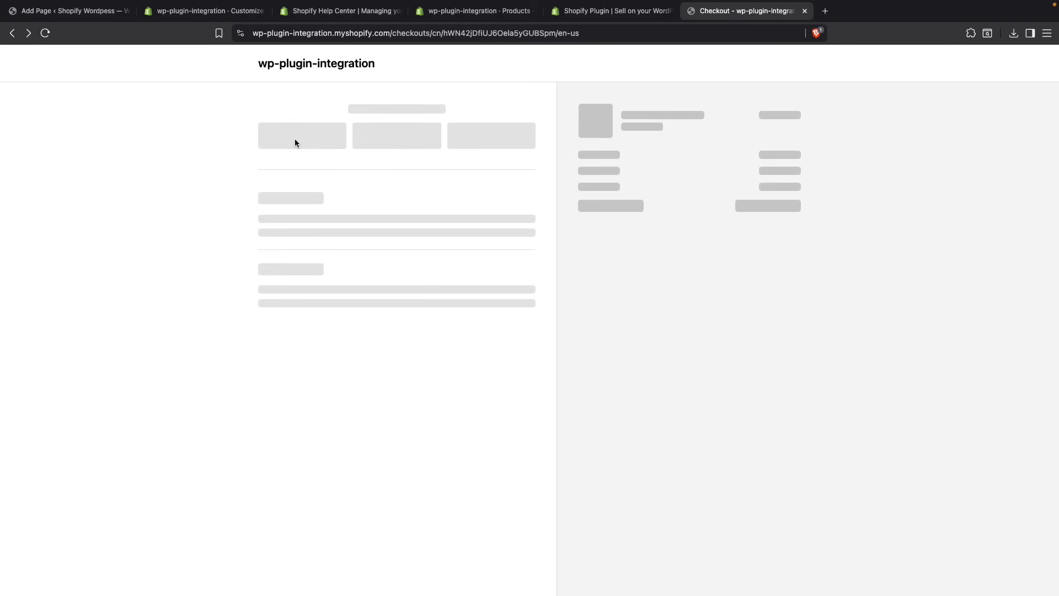
{"action": "left_click", "coordinate": [311, 67]}
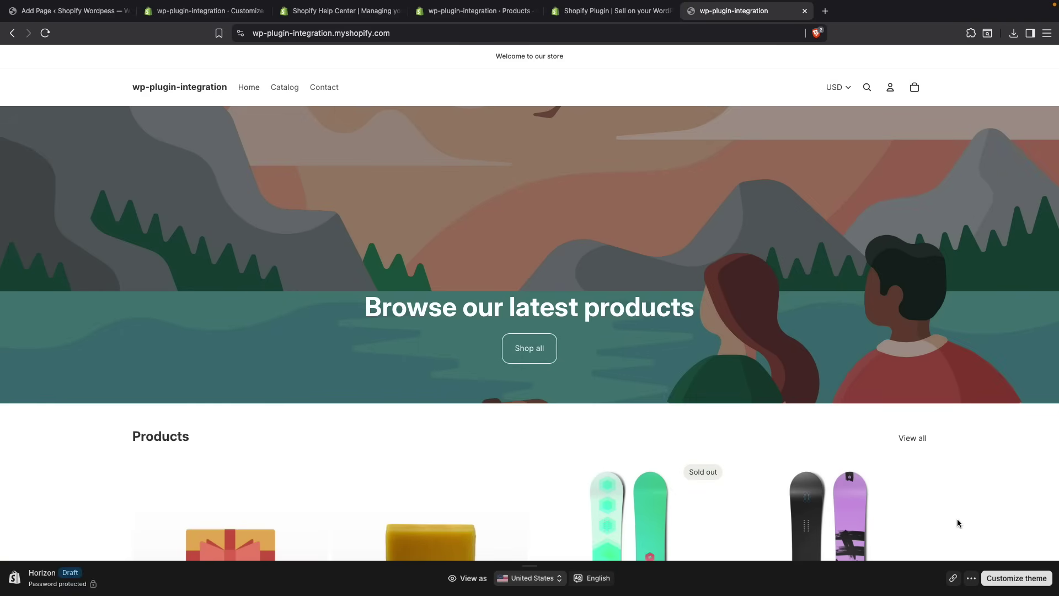
Exit the theme preview and close the localhost error tab.
{"action": "left_click", "coordinate": [974, 579]}
{"action": "left_click", "coordinate": [988, 557]}
{"action": "left_click", "coordinate": [805, 10]}
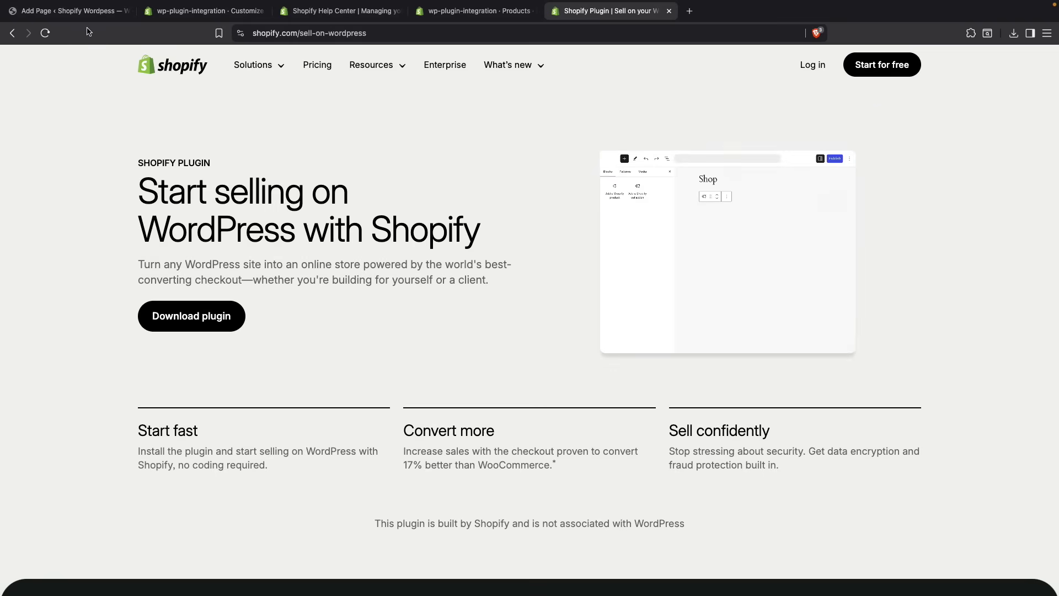
Load the copied Test Page From Shopify address in a new tab and quick-view the Multi-managed Snowboard.
{"action": "left_click", "coordinate": [66, 11]}
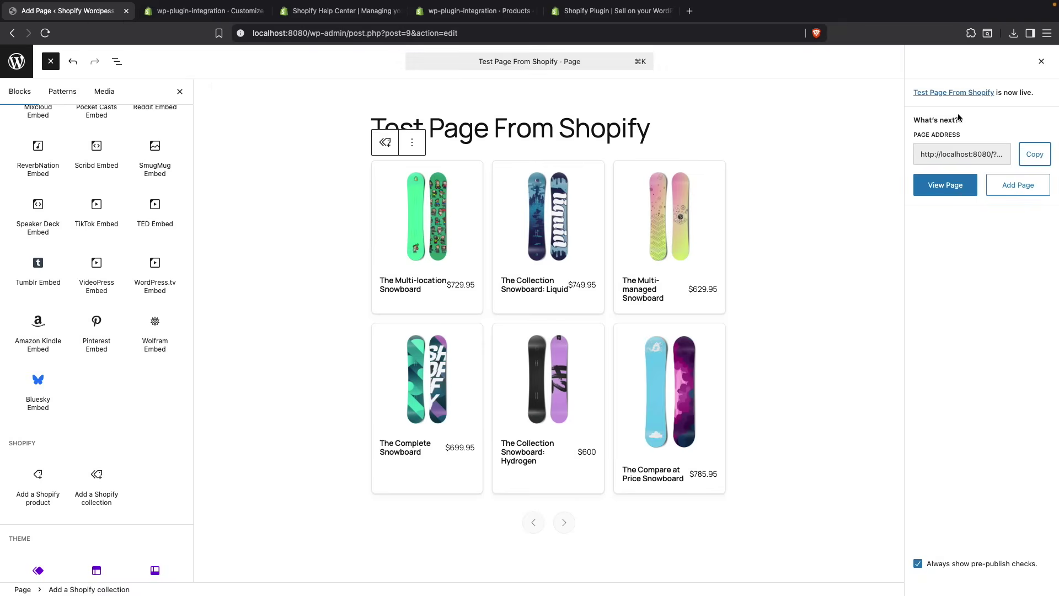
{"action": "left_click", "coordinate": [1027, 157]}
{"action": "key", "text": "super+t"}
{"action": "key", "text": "super+v"}
{"action": "key", "text": "Return"}
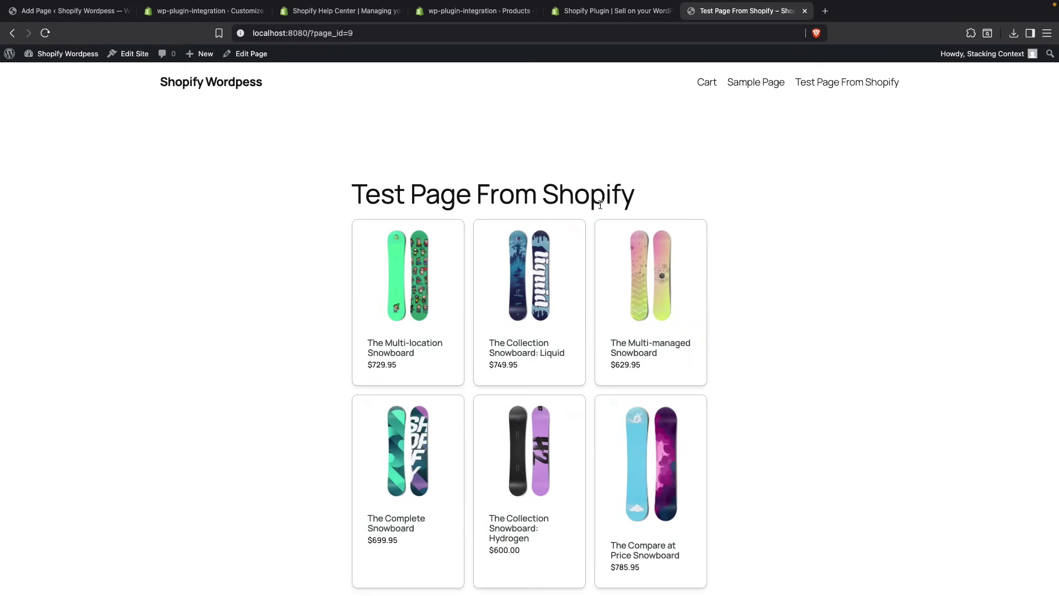
{"action": "left_click", "coordinate": [692, 307]}
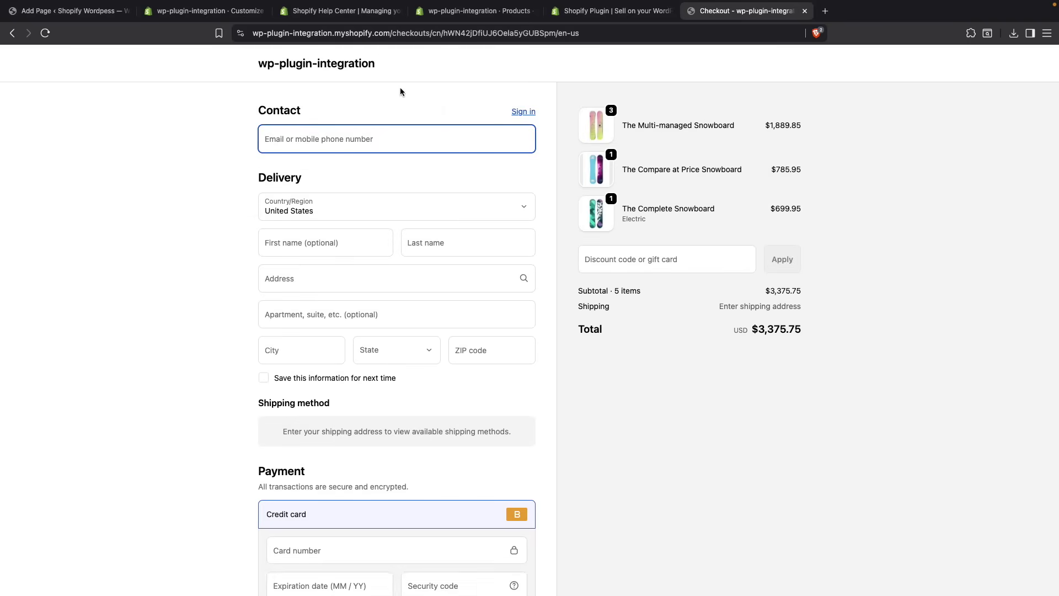
{"action": "left_click", "coordinate": [318, 63]}
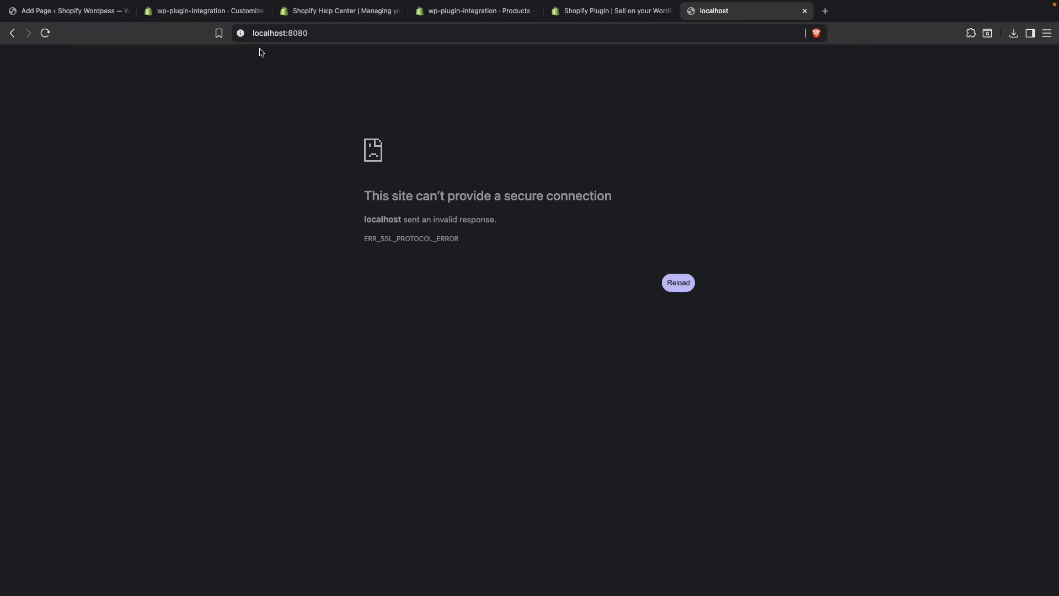
{"action": "left_click", "coordinate": [318, 34]}
{"action": "left_click", "coordinate": [320, 34]}
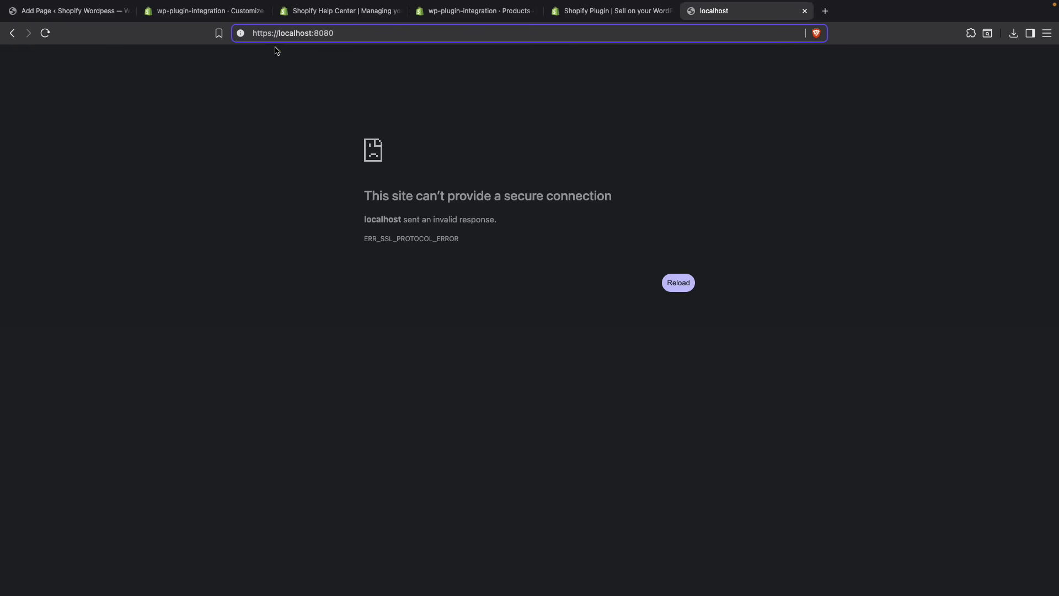
{"action": "left_click", "coordinate": [281, 81]}
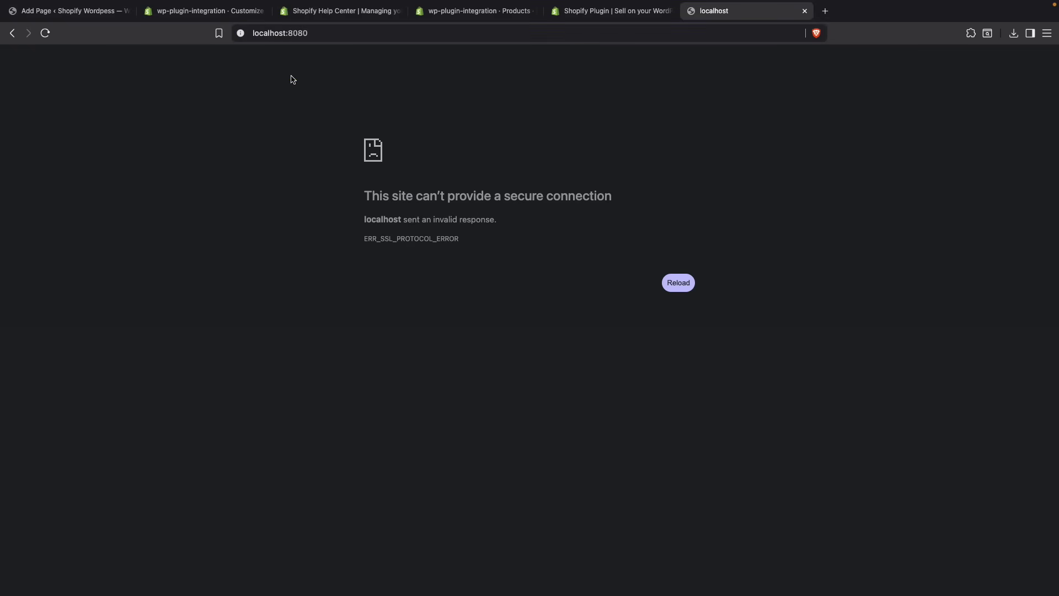
{"action": "left_click", "coordinate": [289, 33]}
{"action": "left_click", "coordinate": [288, 33]}
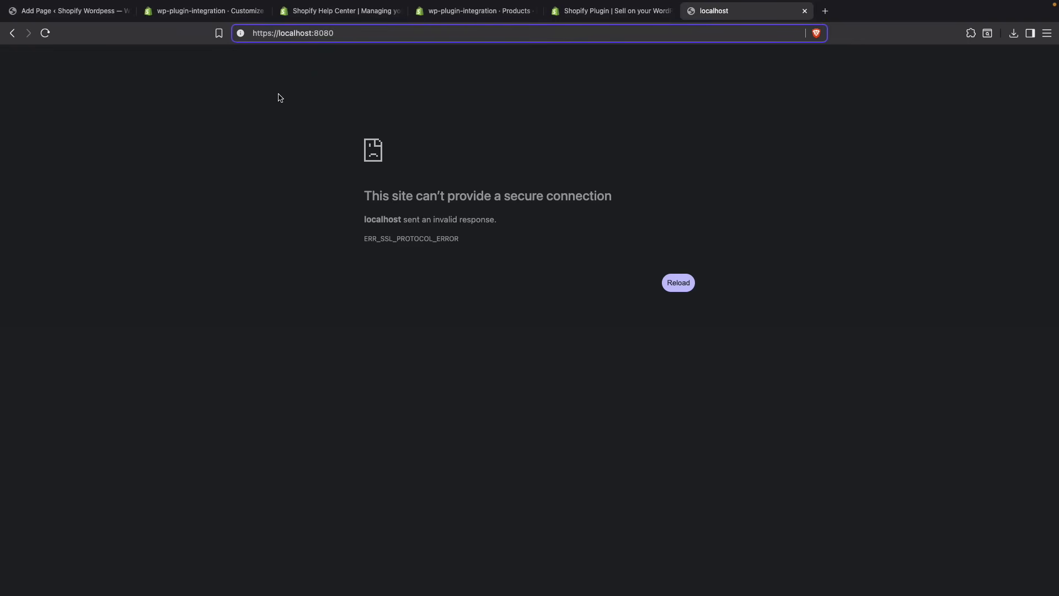
{"action": "key", "text": "BackSpace"}
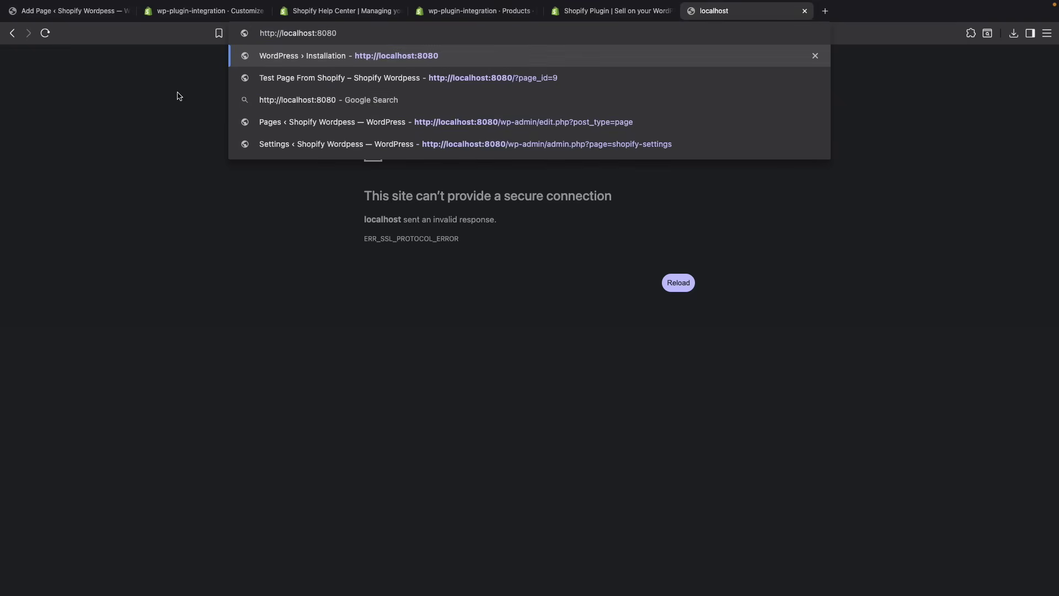
{"action": "key", "text": "Return"}
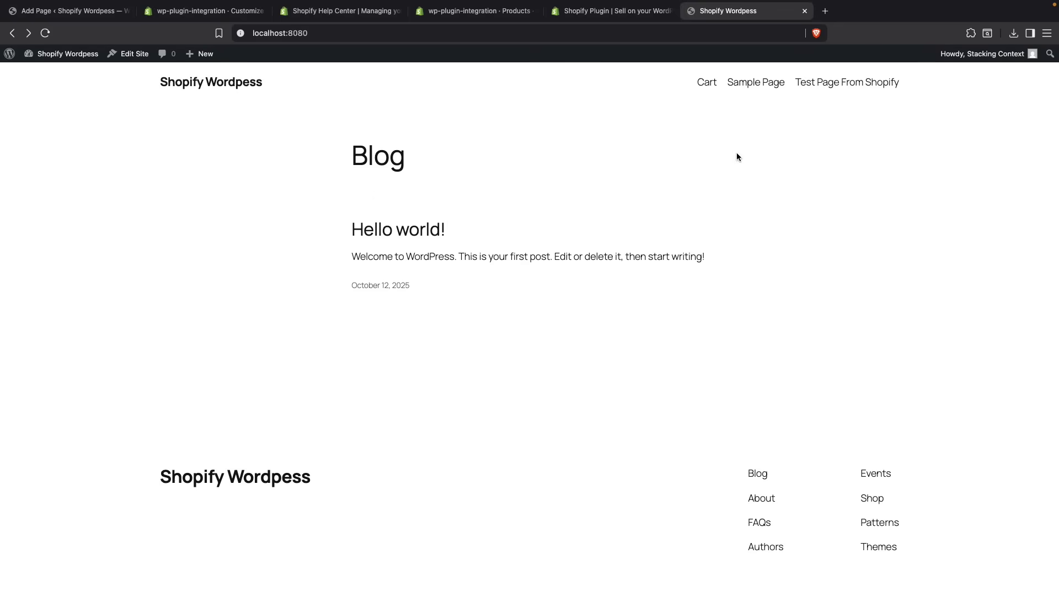
{"action": "left_click", "coordinate": [852, 84]}
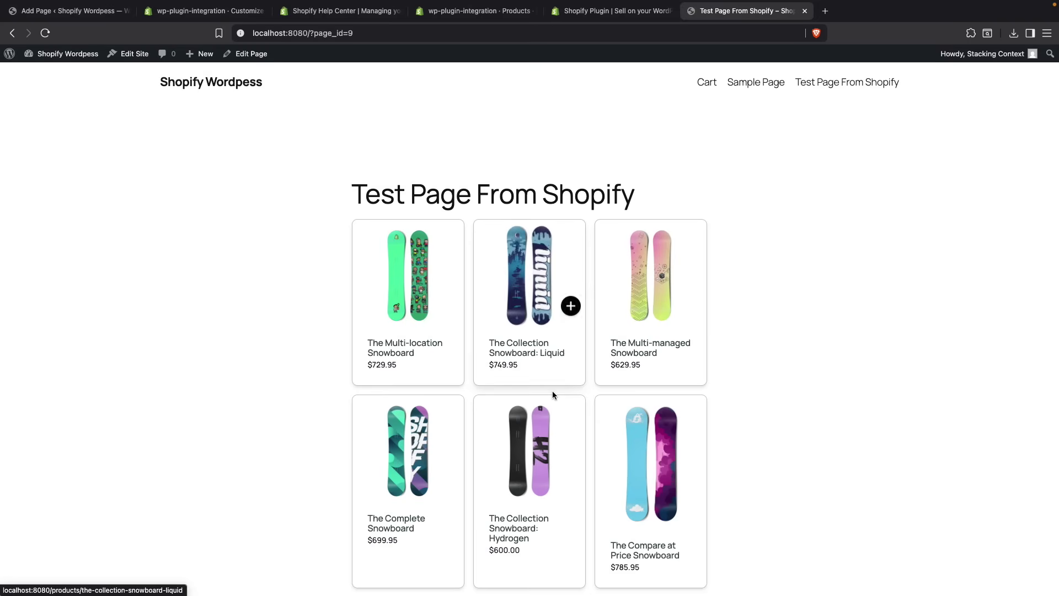
Add The Collection Snowboard: Hydrogen to the cart from its quick view and close the cart drawer.
{"action": "scroll", "coordinate": [551, 392], "scroll_direction": "down", "scroll_amount": 2}
{"action": "left_click", "coordinate": [567, 411]}
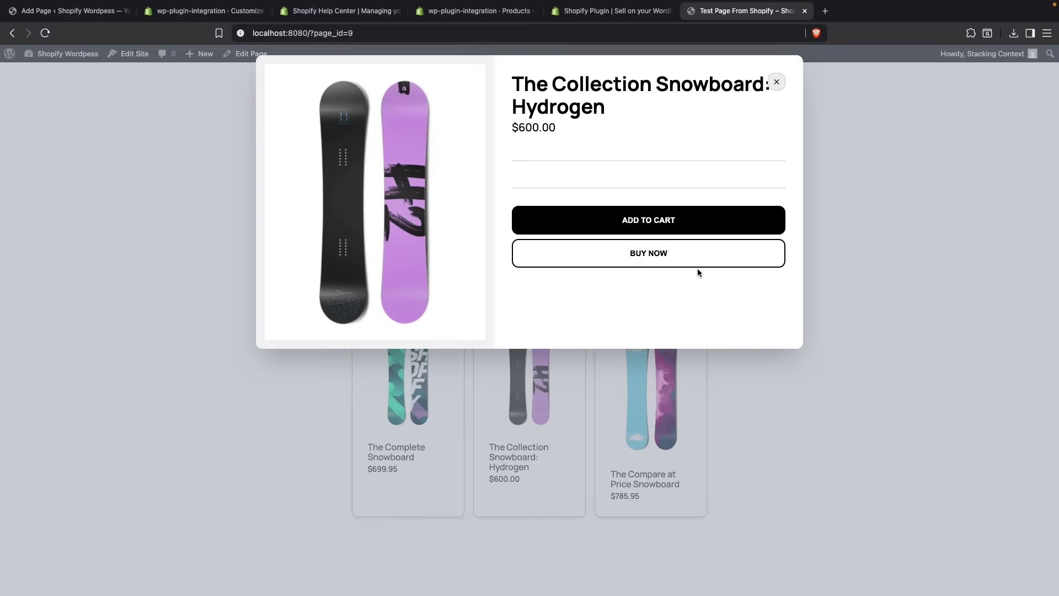
{"action": "left_click", "coordinate": [669, 231]}
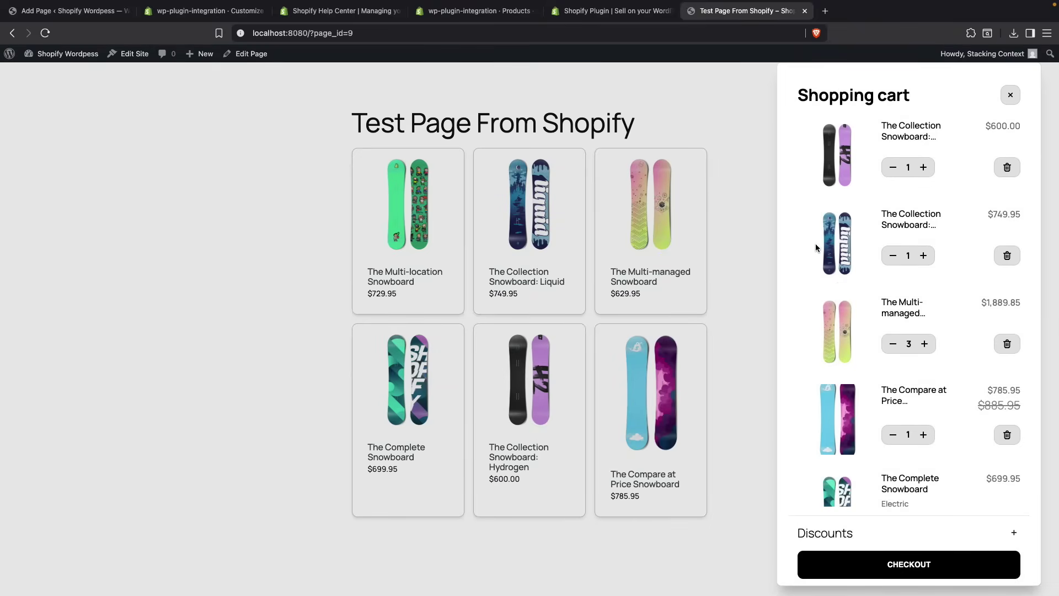
{"action": "left_click", "coordinate": [747, 275]}
{"action": "scroll", "coordinate": [885, 241], "scroll_direction": "up", "scroll_amount": 3}
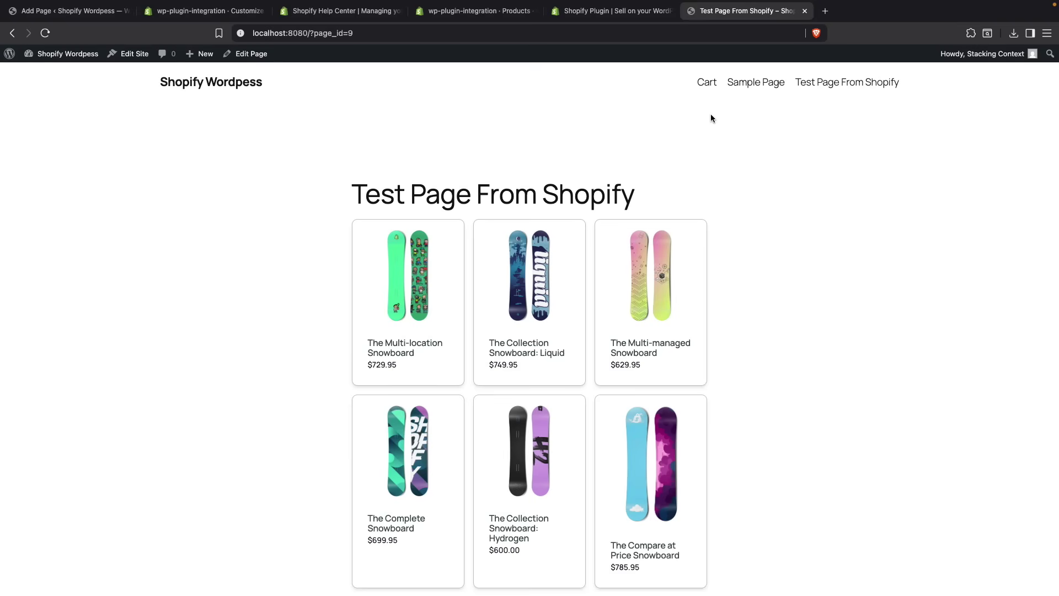
Check the Cart page, which shows only the raw [shopify_cart] shortcode, then return to the Test Page.
{"action": "left_click", "coordinate": [702, 83]}
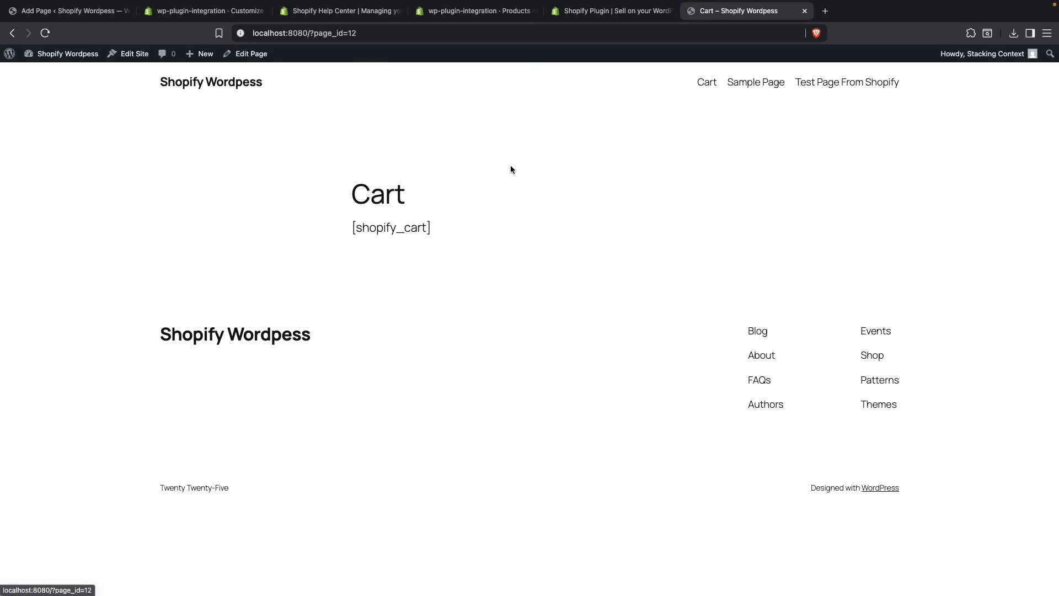
{"action": "left_click_drag", "start_coordinate": [448, 230], "coordinate": [351, 231]}
{"action": "left_click", "coordinate": [357, 250]}
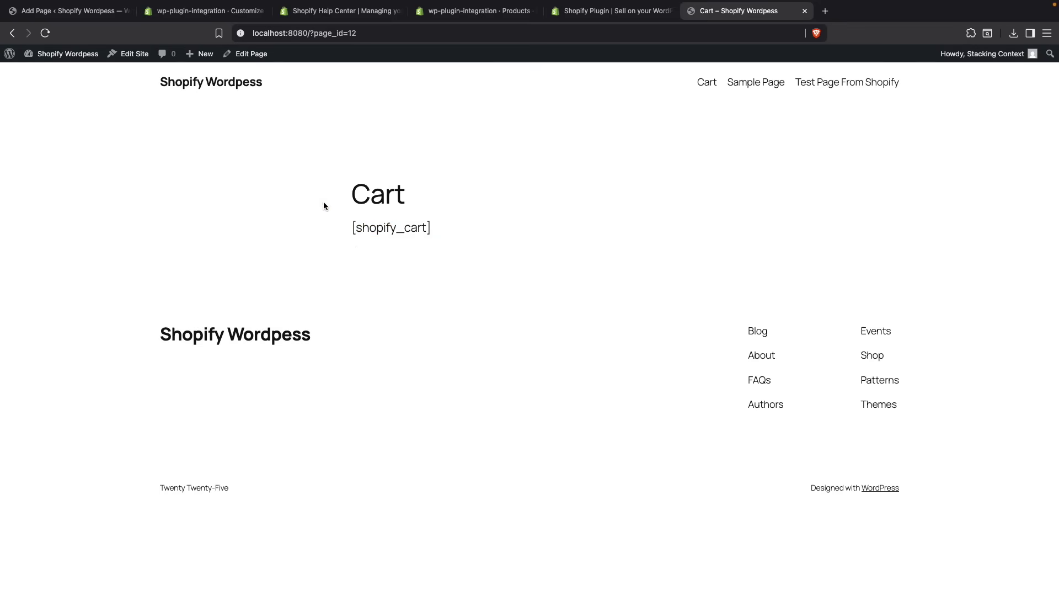
{"action": "left_click", "coordinate": [12, 33]}
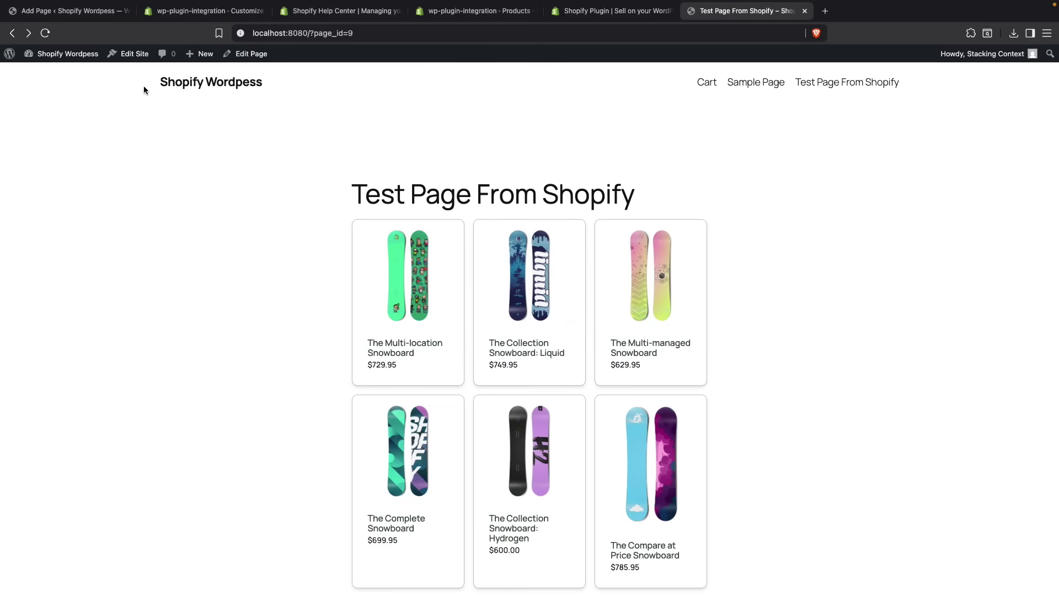
From Appearance > Themes, open the Site Editor canvas and select the header Navigation block.
{"action": "left_click", "coordinate": [9, 56]}
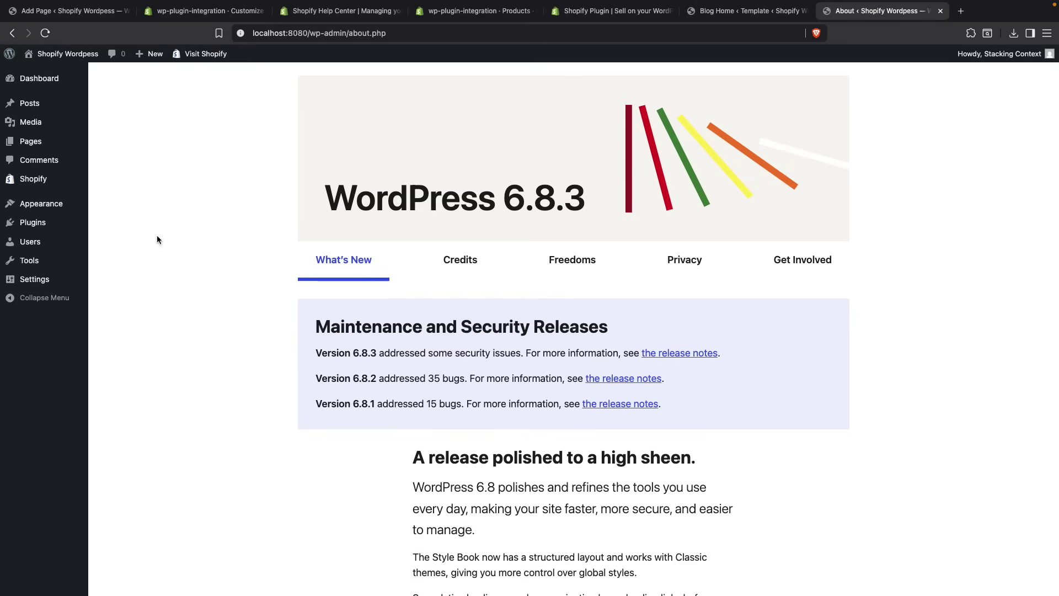
{"action": "left_click", "coordinate": [64, 207]}
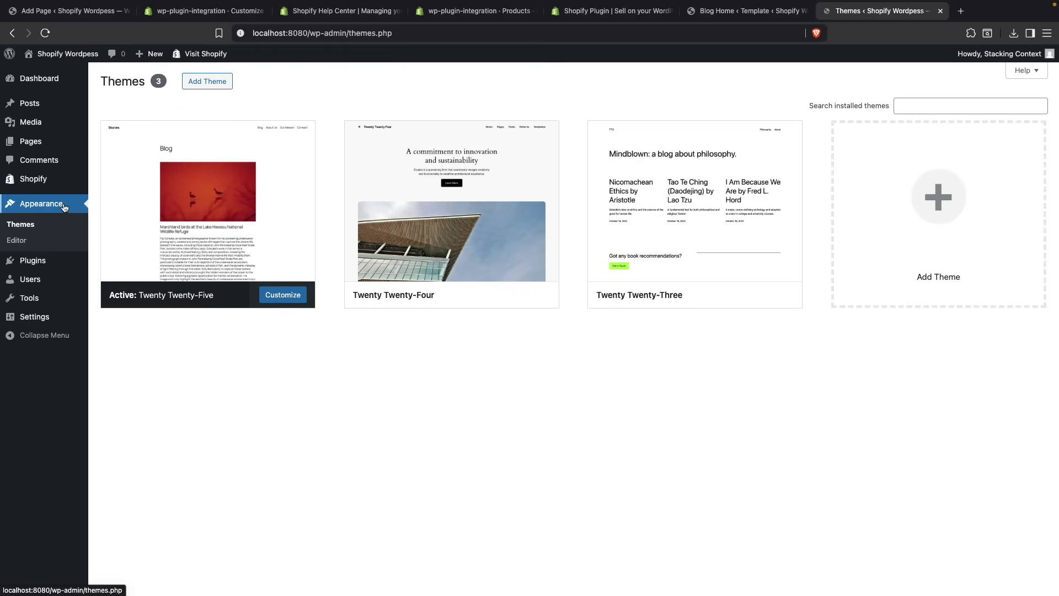
{"action": "left_click", "coordinate": [293, 297]}
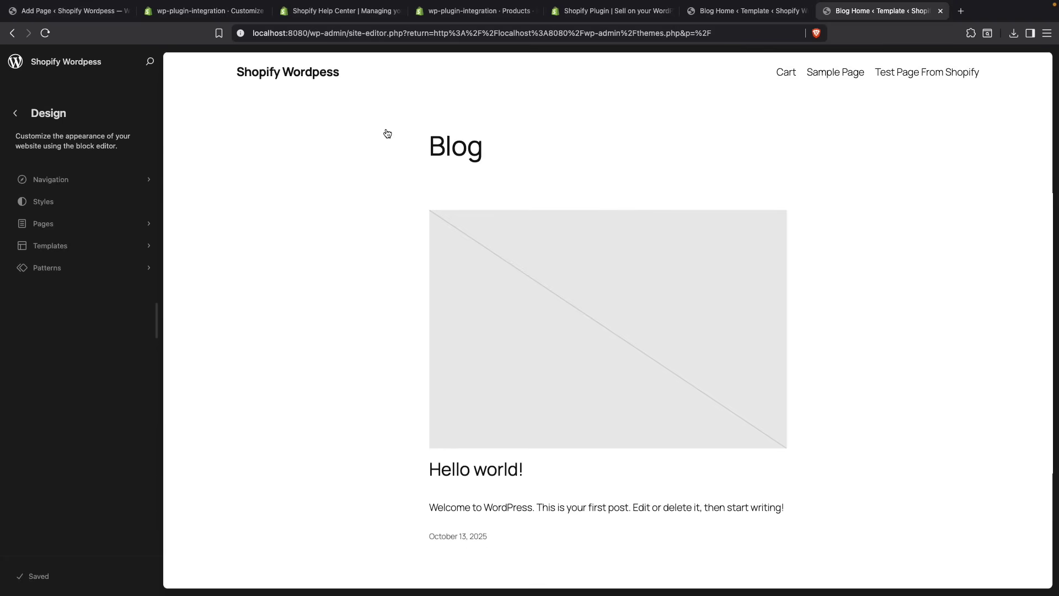
{"action": "left_click", "coordinate": [726, 80]}
{"action": "left_click", "coordinate": [714, 98]}
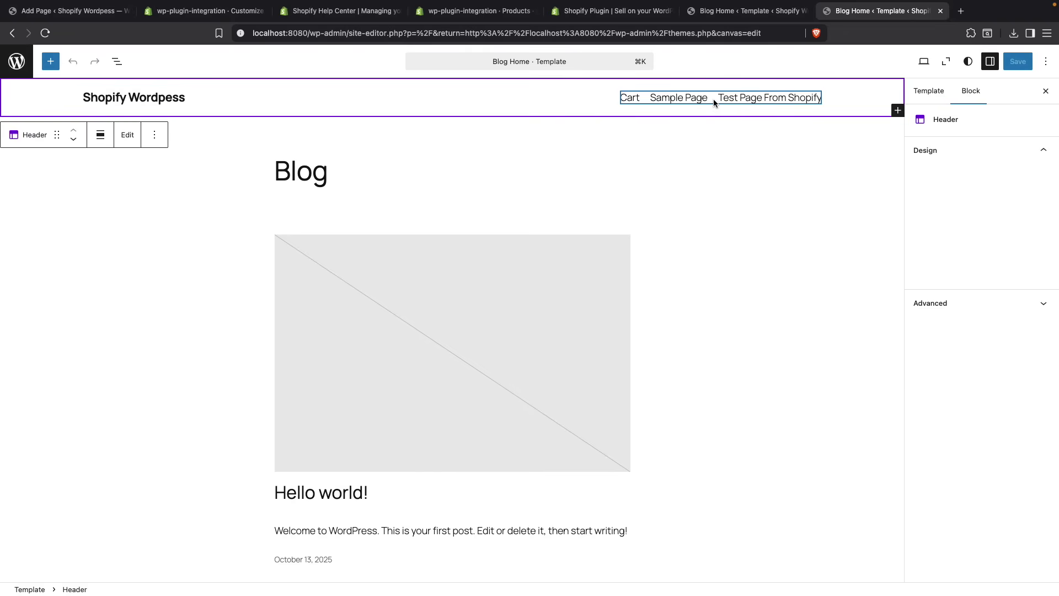
{"action": "left_click", "coordinate": [714, 98]}
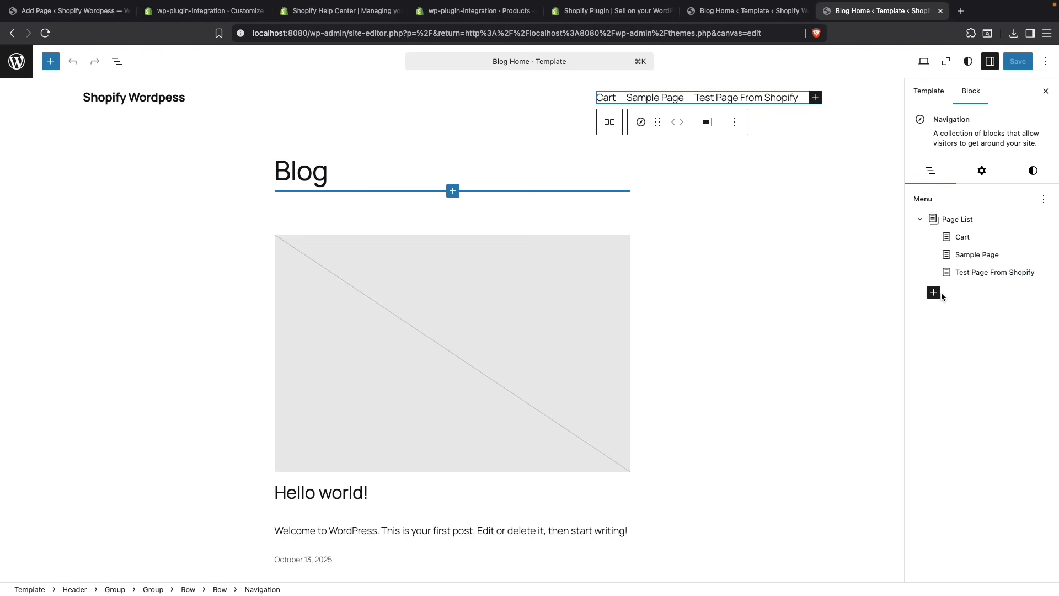
Open the full Blocks inserter for the navigation menu and select its page list.
{"action": "left_click_drag", "start_coordinate": [965, 273], "coordinate": [966, 281]}
{"action": "left_click", "coordinate": [969, 310]}
{"action": "left_click", "coordinate": [933, 292]}
{"action": "left_click", "coordinate": [855, 466]}
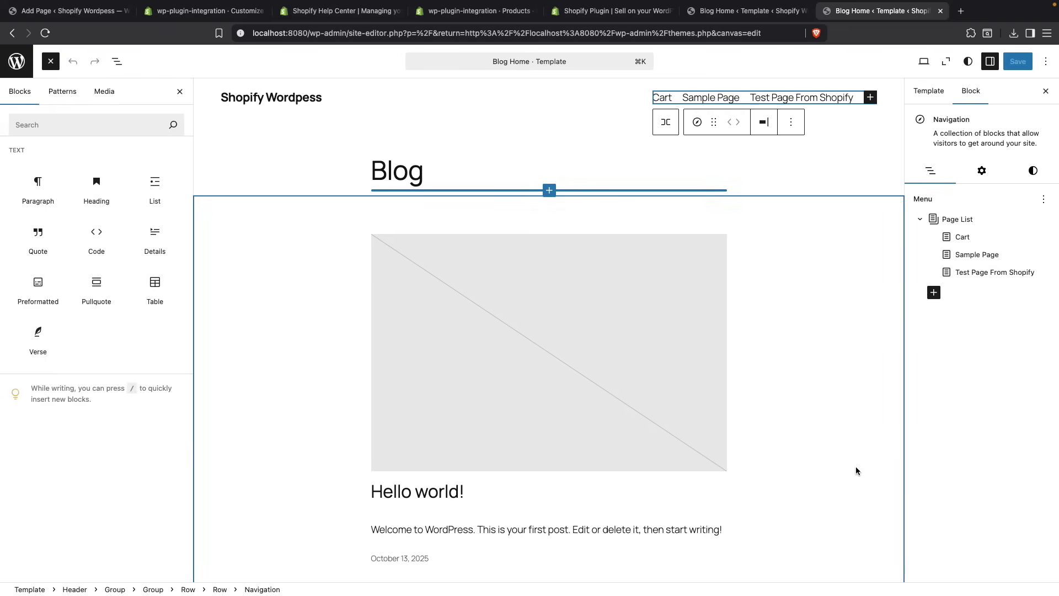
{"action": "scroll", "coordinate": [81, 340], "scroll_direction": "down", "scroll_amount": 15}
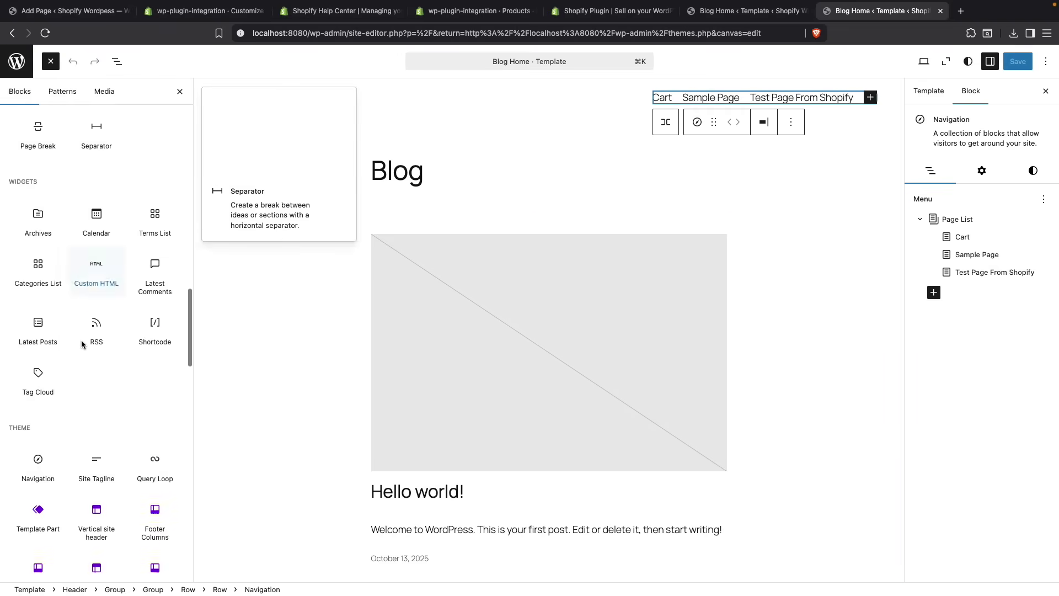
{"action": "scroll", "coordinate": [81, 340], "scroll_direction": "down", "scroll_amount": 20}
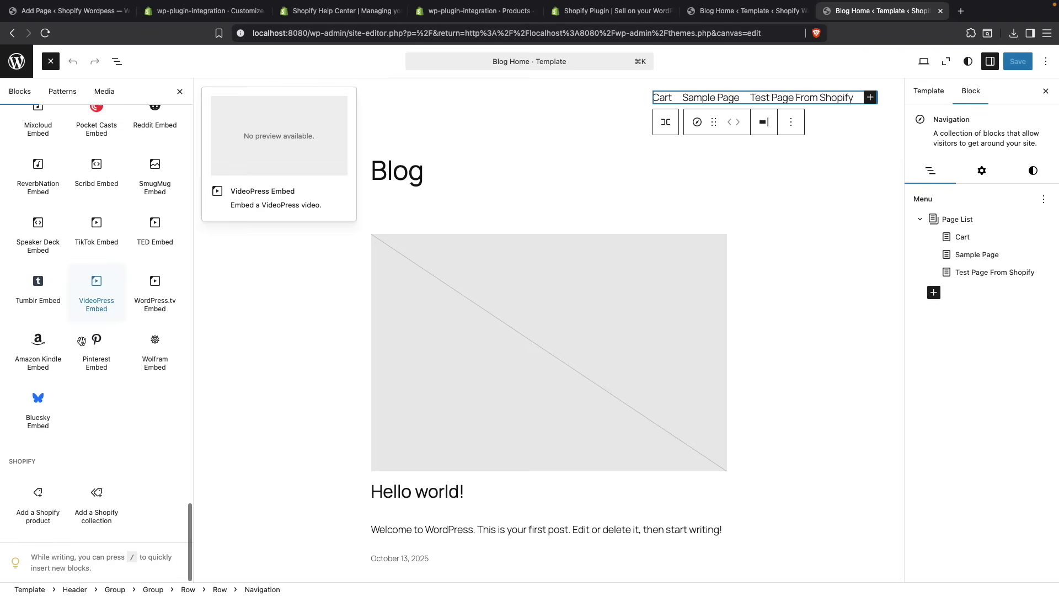
{"action": "left_click", "coordinate": [987, 221]}
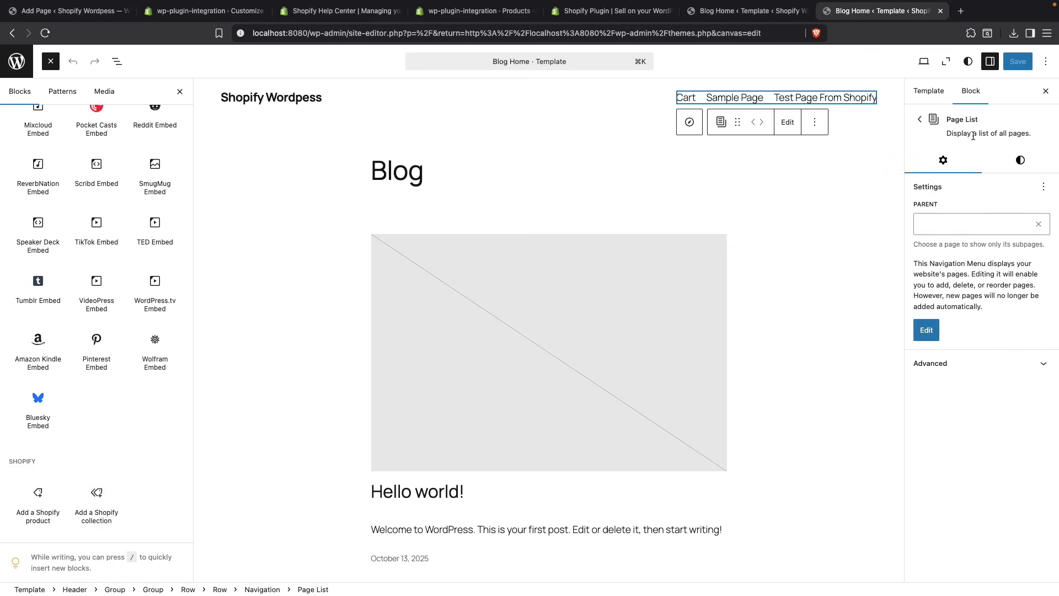
Convert the header Page List to editable items and insert a Shopify cart toggle block.
{"action": "left_click", "coordinate": [930, 334]}
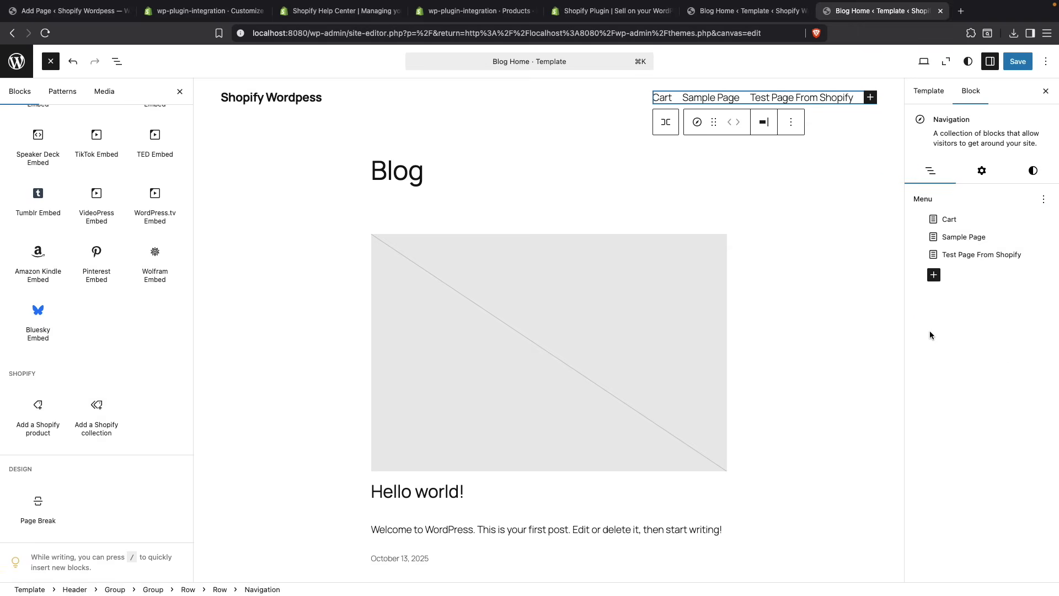
{"action": "left_click", "coordinate": [933, 276]}
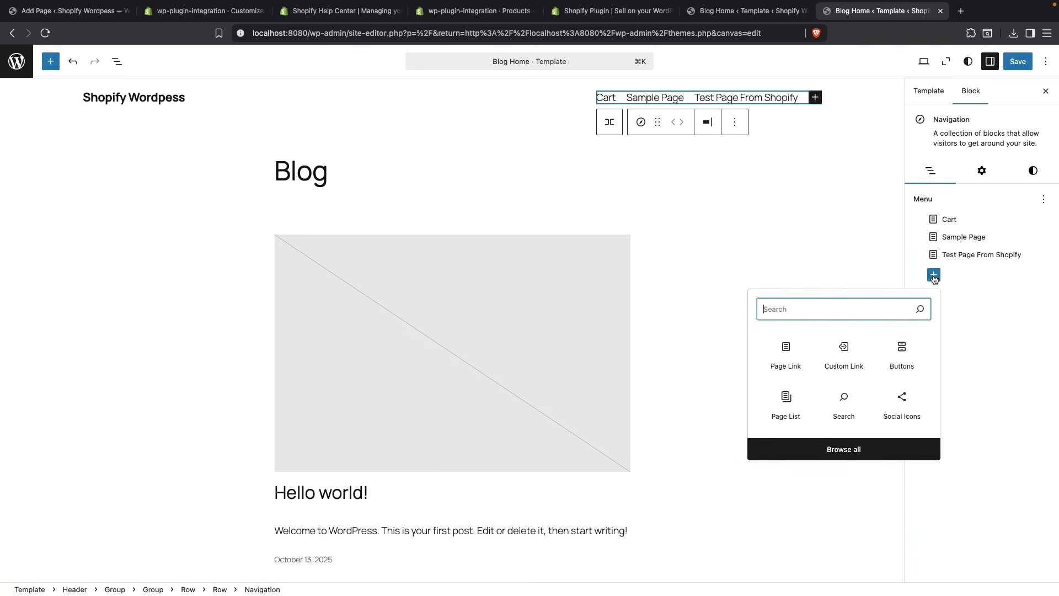
{"action": "left_click", "coordinate": [866, 447]}
{"action": "scroll", "coordinate": [111, 371], "scroll_direction": "down", "scroll_amount": 20}
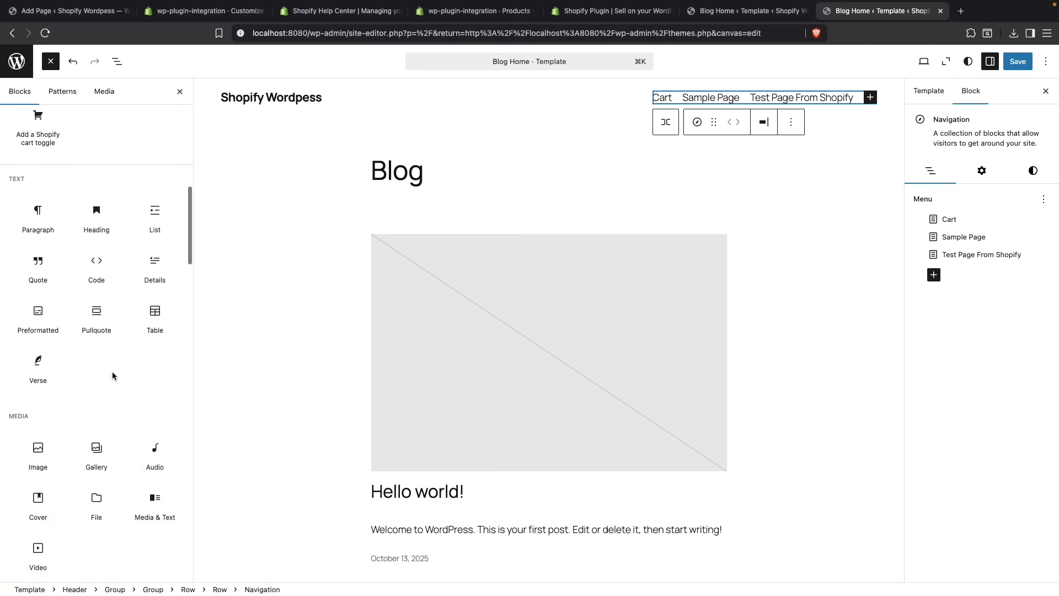
{"action": "scroll", "coordinate": [112, 372], "scroll_direction": "down", "scroll_amount": 20}
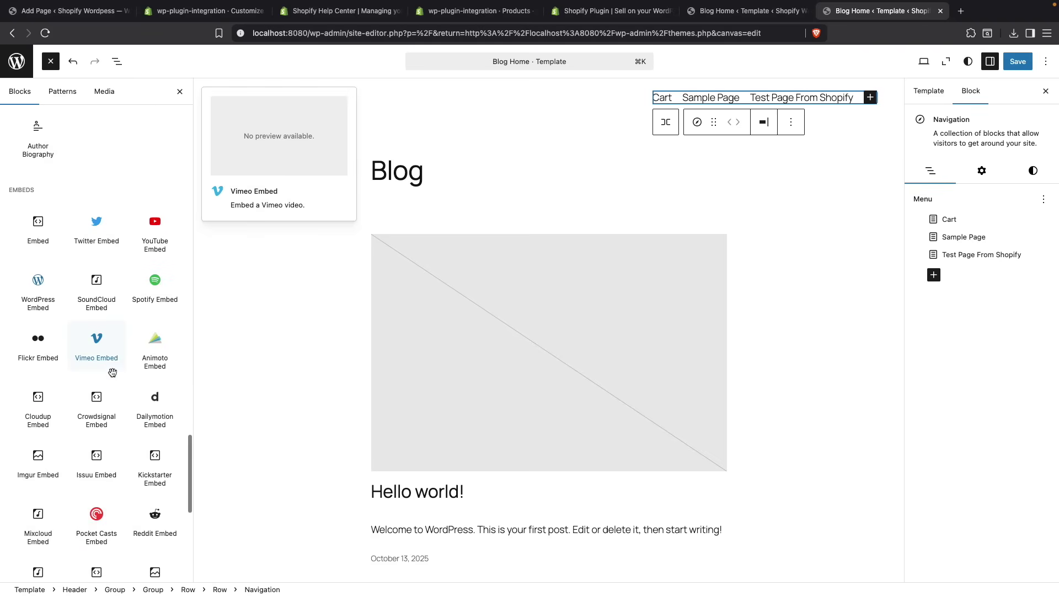
{"action": "scroll", "coordinate": [113, 376], "scroll_direction": "down", "scroll_amount": 5}
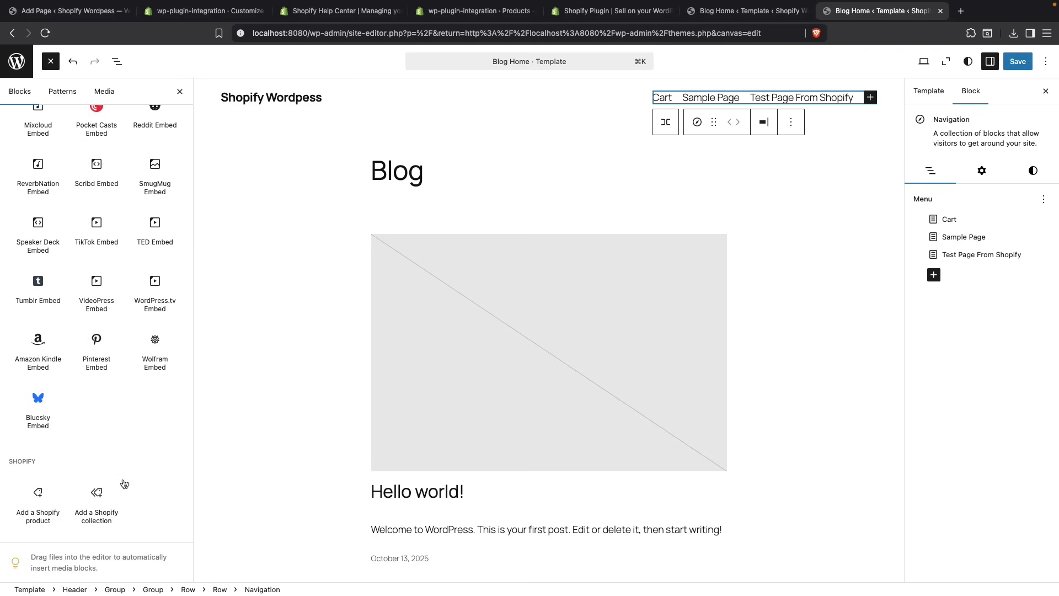
{"action": "scroll", "coordinate": [113, 466], "scroll_direction": "up", "scroll_amount": 20}
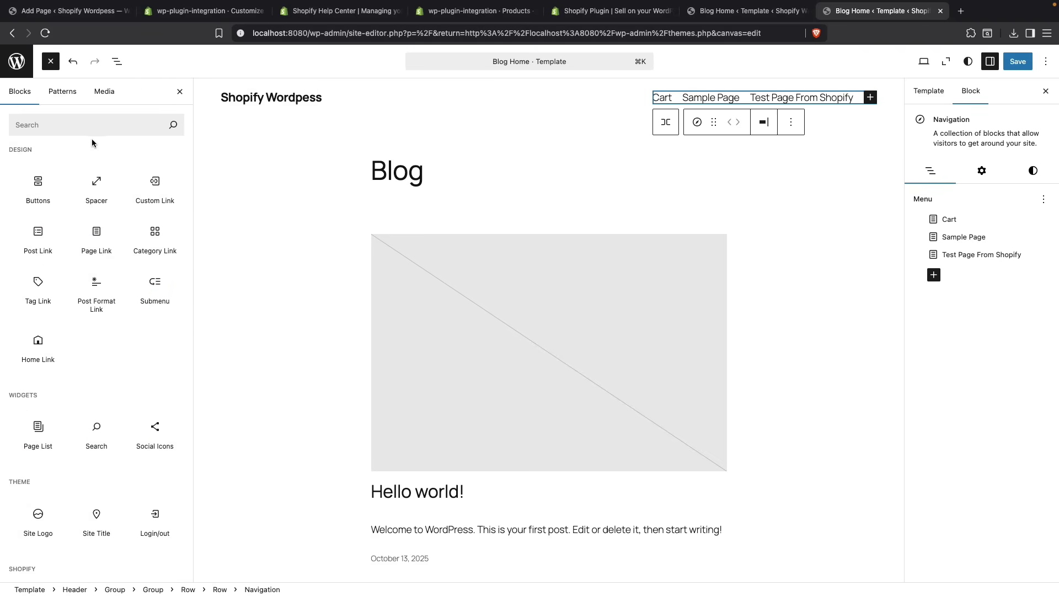
{"action": "left_click", "coordinate": [81, 123]}
{"action": "type", "text": "s"}
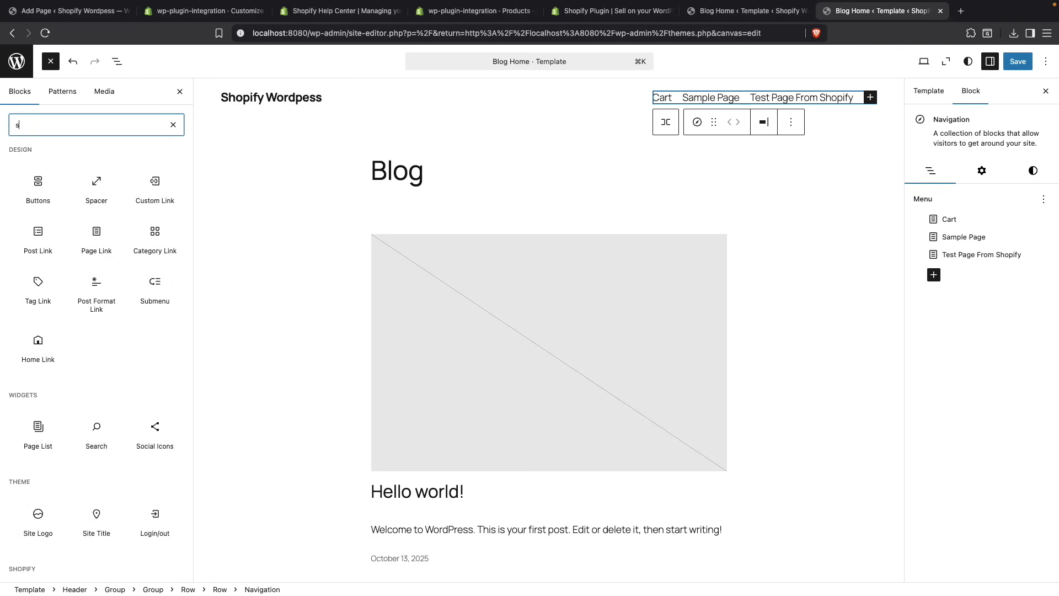
{"action": "type", "text": "hopif"}
{"action": "mouse_move", "coordinate": [155, 197]}
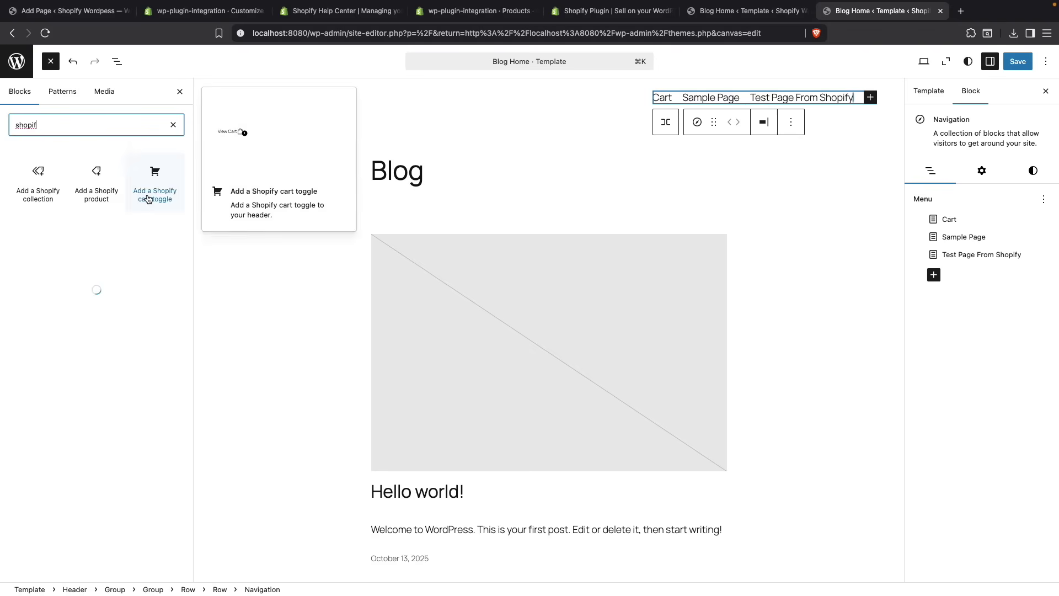
{"action": "left_click", "coordinate": [156, 198]}
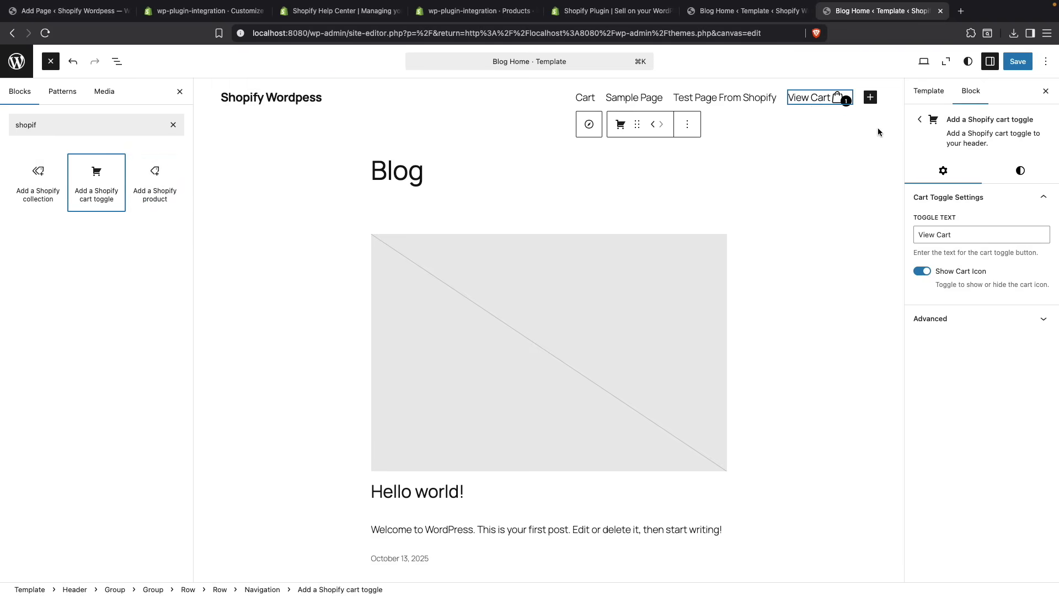
Clear the 'View Cart' toggle text so only the cart icon shows, then save the site.
{"action": "triple_click", "coordinate": [976, 241]}
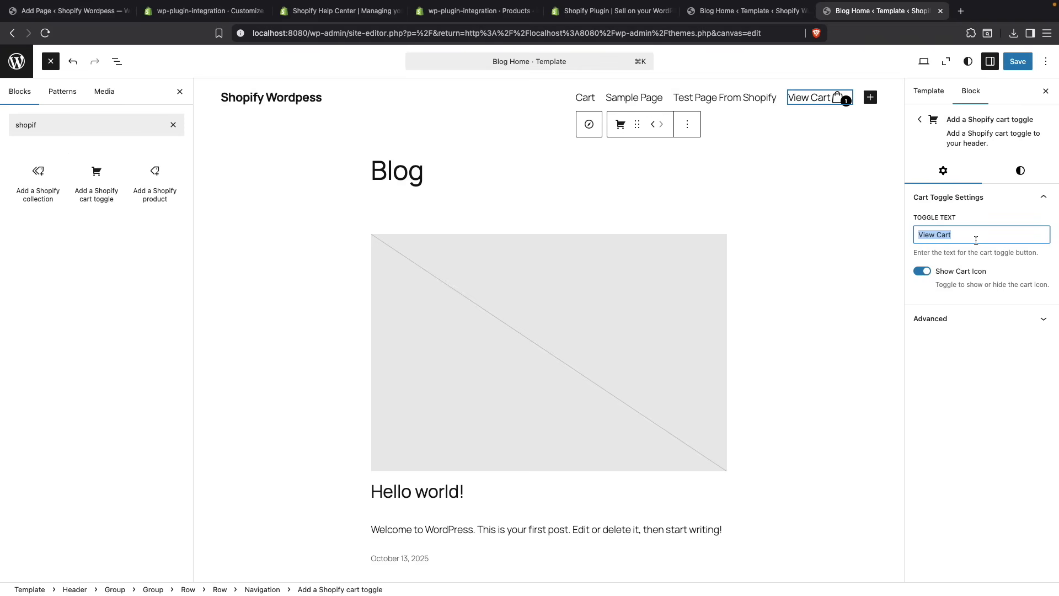
{"action": "key", "text": "BackSpace"}
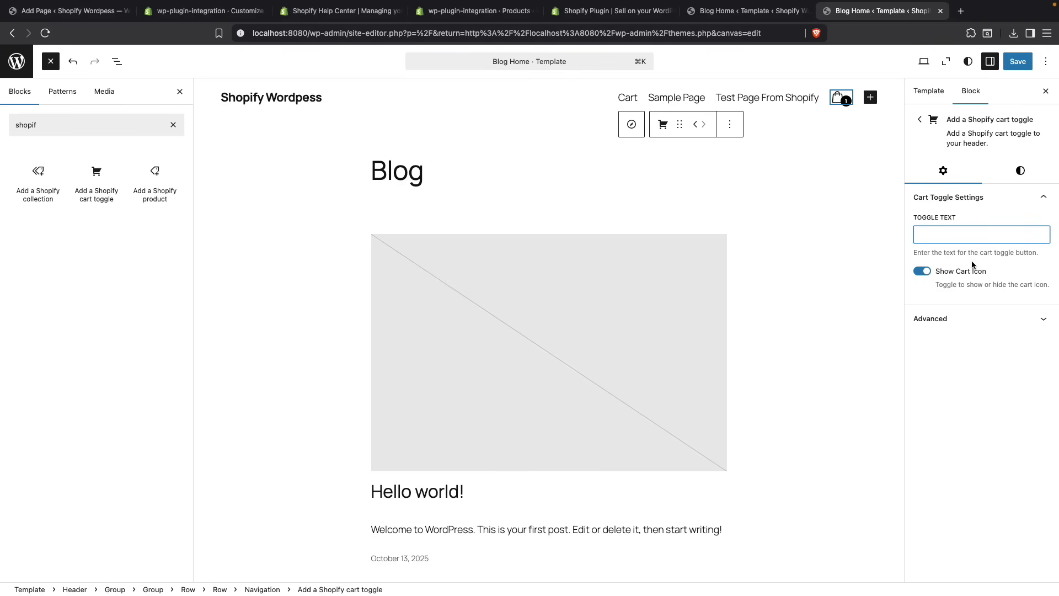
{"action": "left_click", "coordinate": [1018, 61]}
{"action": "left_click", "coordinate": [1018, 62]}
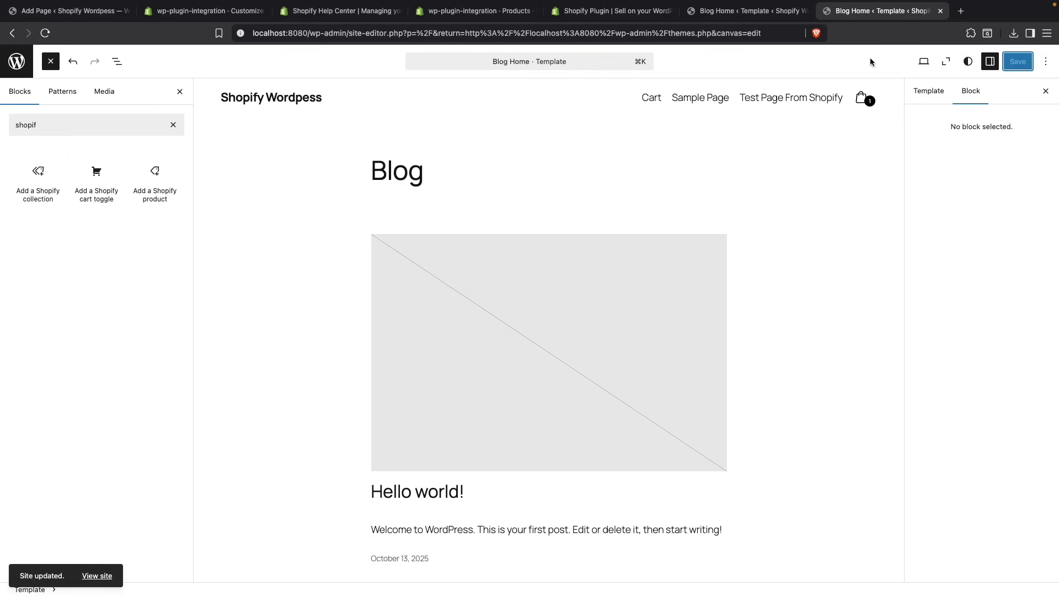
{"action": "left_click", "coordinate": [742, 11]}
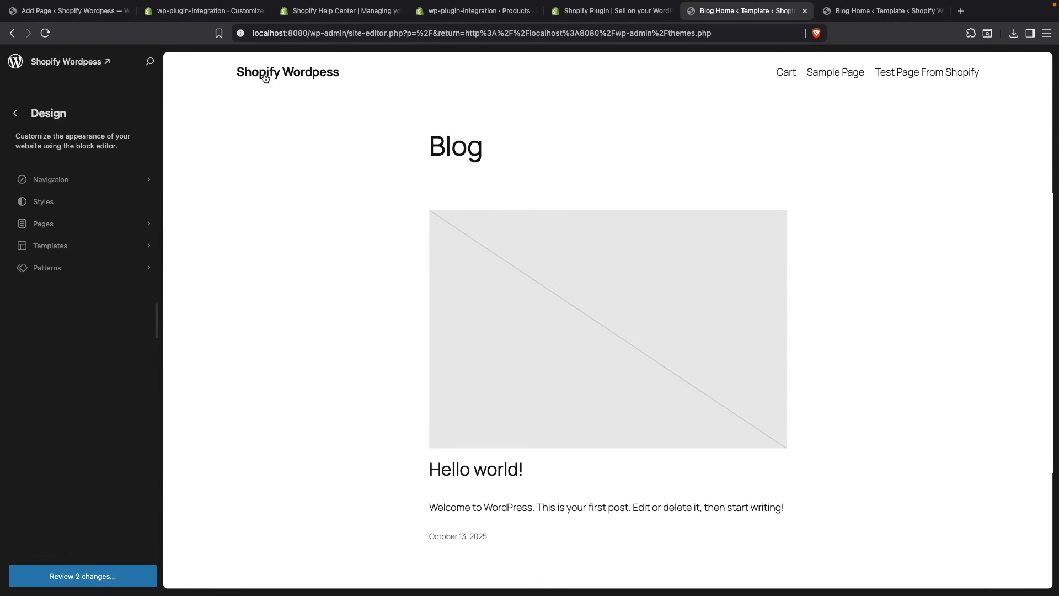
Load localhost:8080 in a new tab, peek at the cart drawer, and visit Test Page From Shopify.
{"action": "key", "text": "ctrl+t"}
{"action": "type", "text": "localhost:8080"}
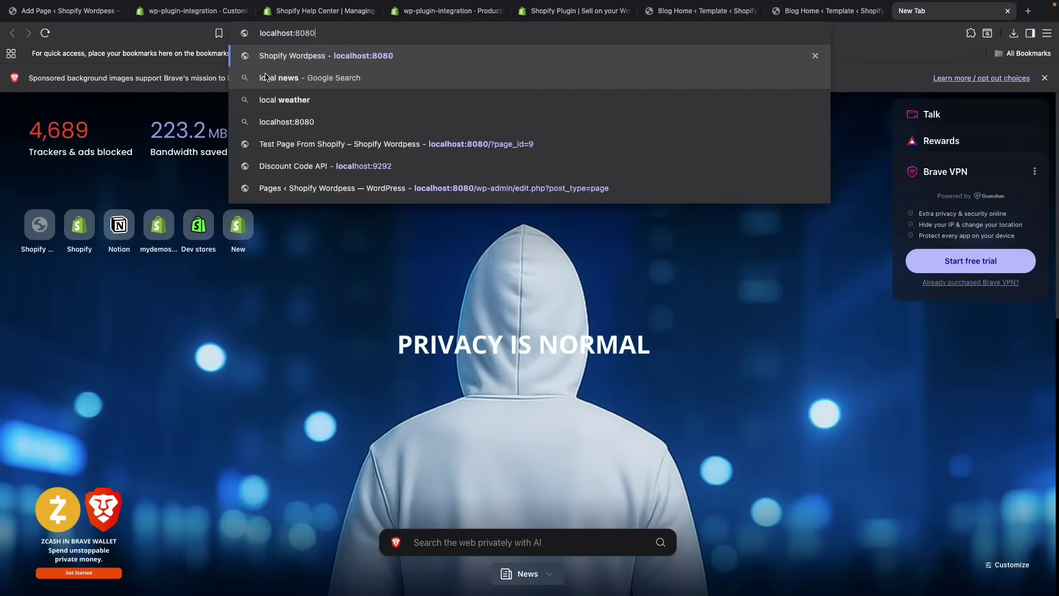
{"action": "key", "text": "Return"}
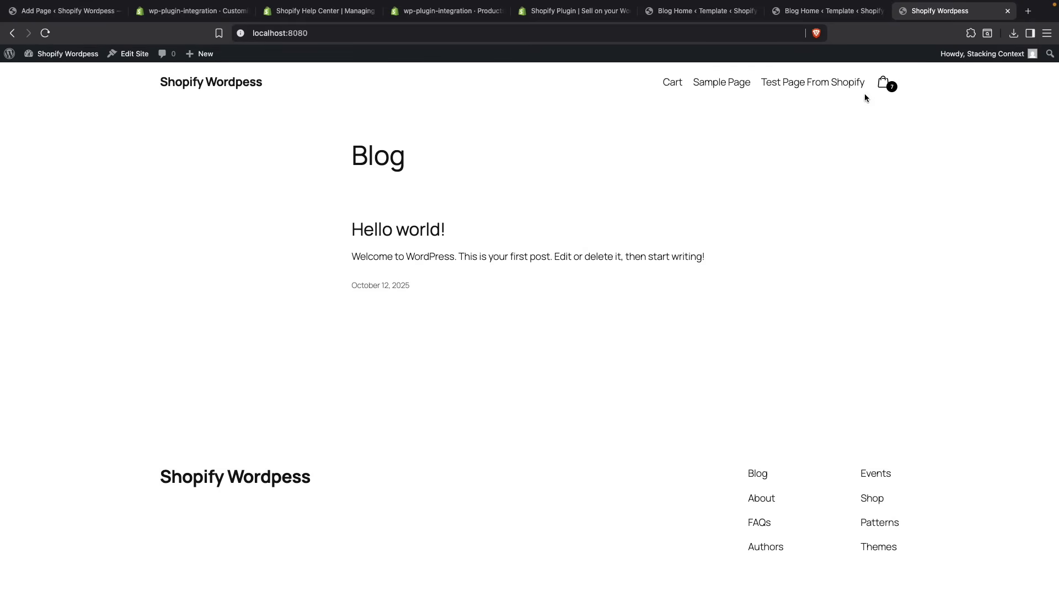
{"action": "left_click", "coordinate": [884, 86]}
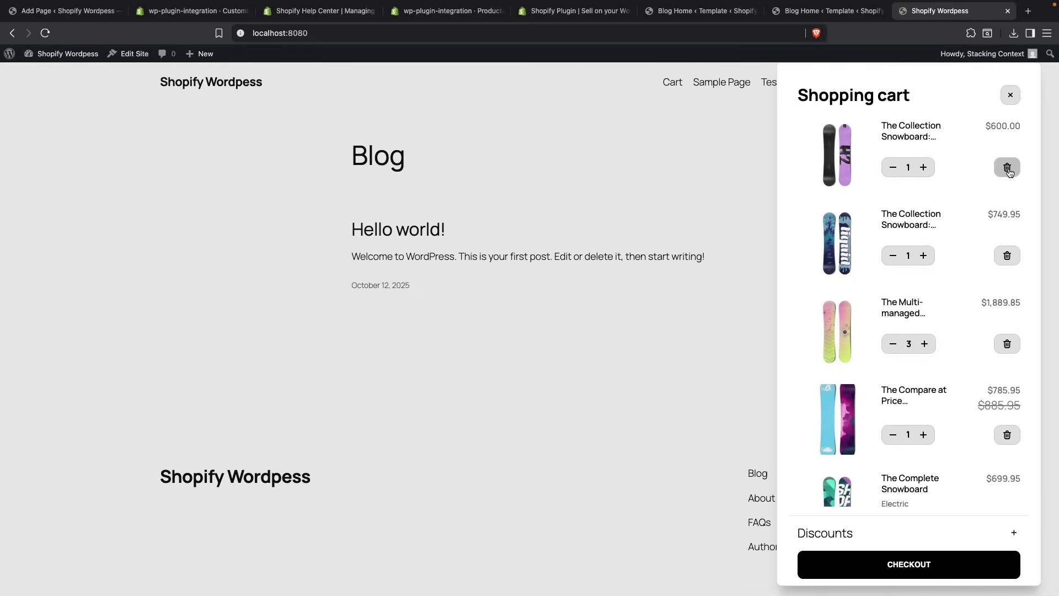
{"action": "left_click", "coordinate": [469, 210]}
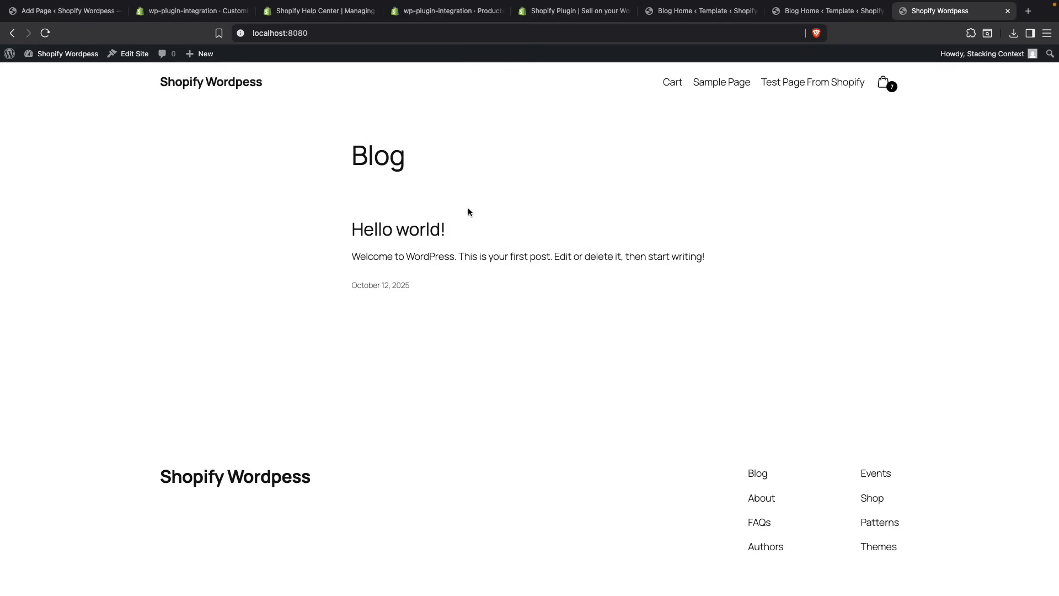
{"action": "left_click", "coordinate": [810, 82]}
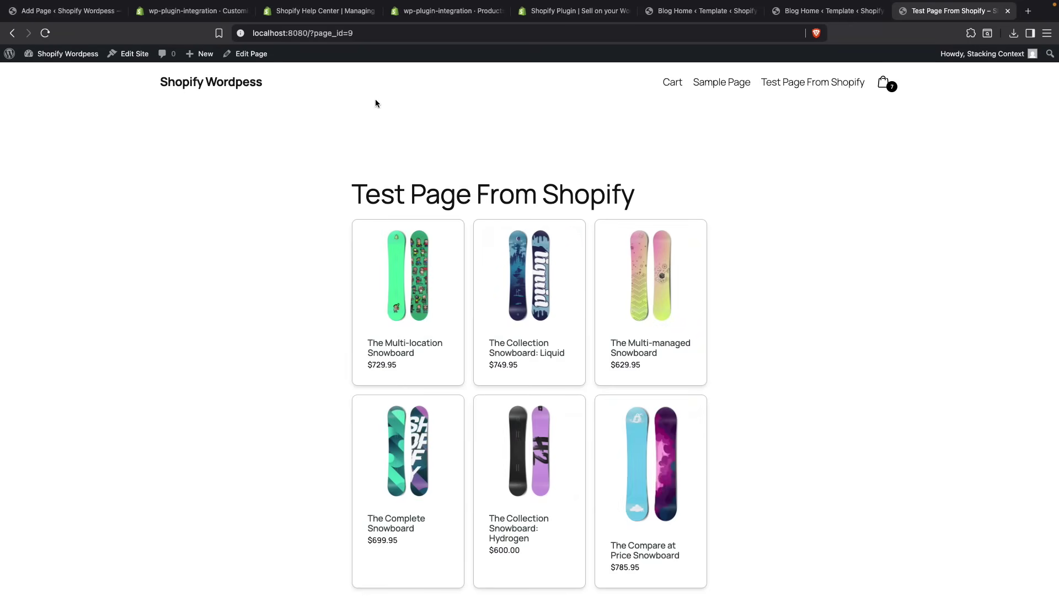
From the Hello world! post, remove the Multi-managed and Liquid snowboards from the cart.
{"action": "left_click", "coordinate": [236, 86]}
{"action": "left_click", "coordinate": [414, 231]}
{"action": "left_click", "coordinate": [887, 84]}
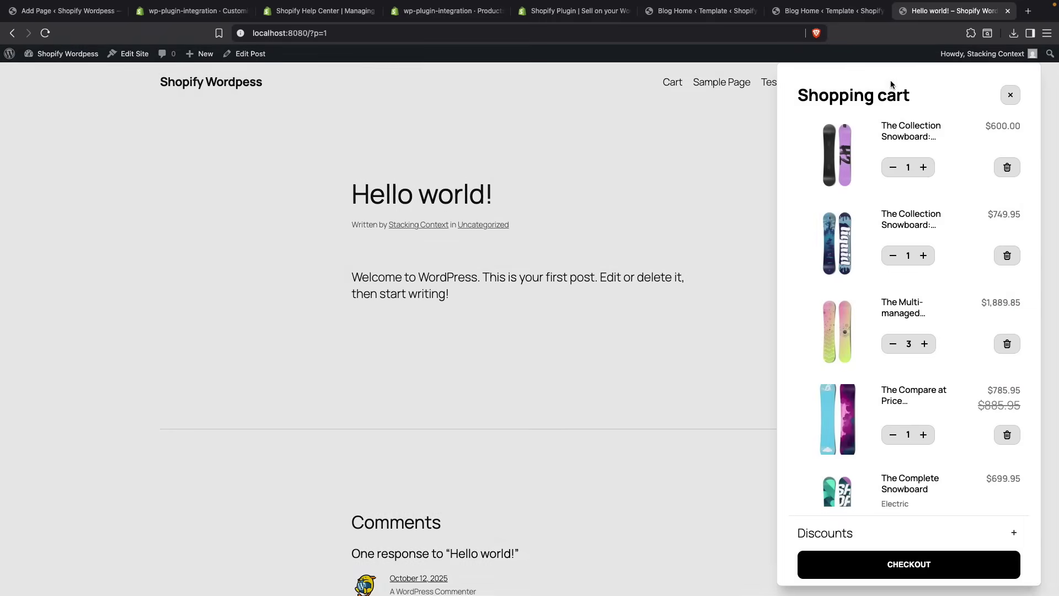
{"action": "scroll", "coordinate": [964, 273], "scroll_direction": "down", "scroll_amount": 1}
{"action": "left_click", "coordinate": [1007, 302]}
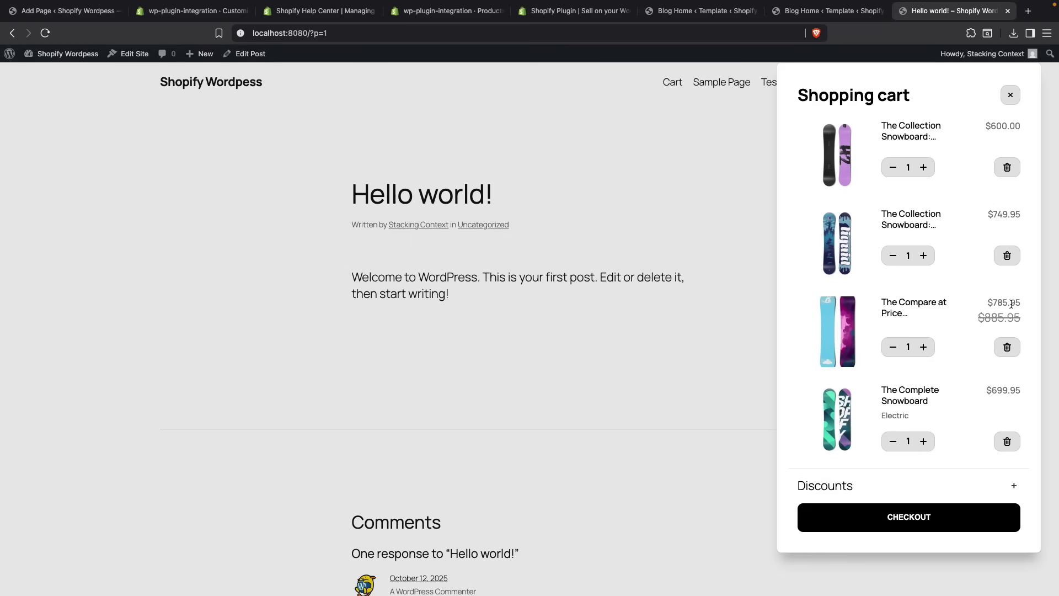
{"action": "left_click", "coordinate": [1006, 259]}
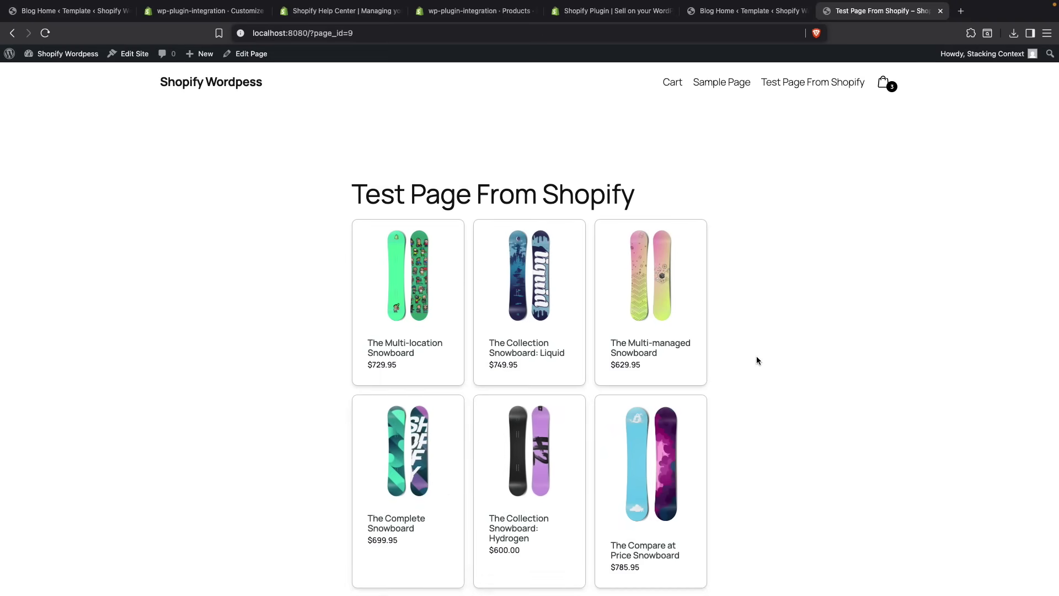
Open DevTools and pick the Liquid snowboard card to reveal its product-card markup.
{"action": "key", "text": "super+alt+i"}
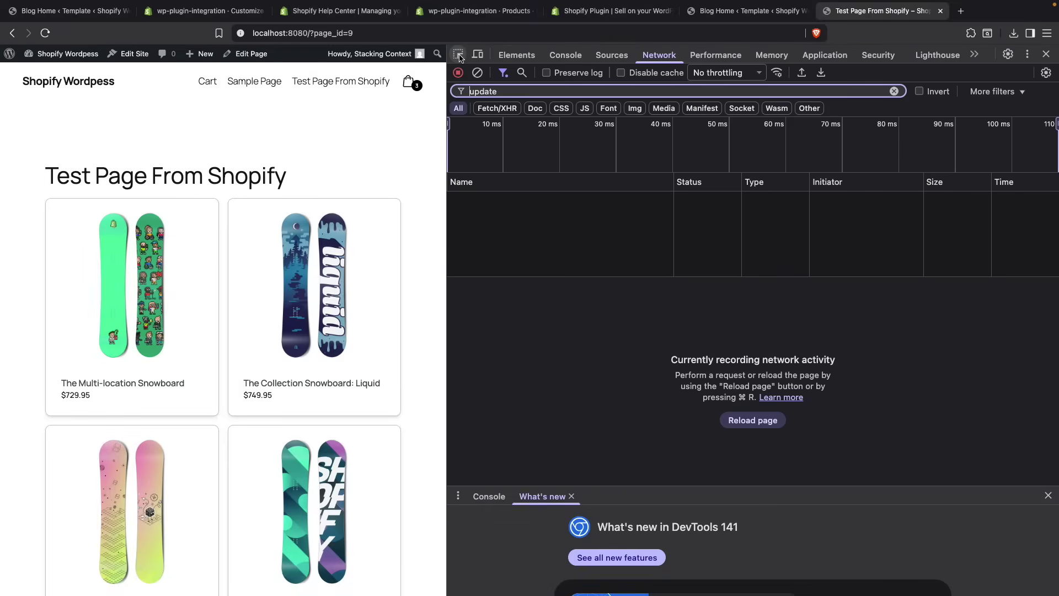
{"action": "left_click", "coordinate": [458, 55]}
{"action": "left_click", "coordinate": [231, 305]}
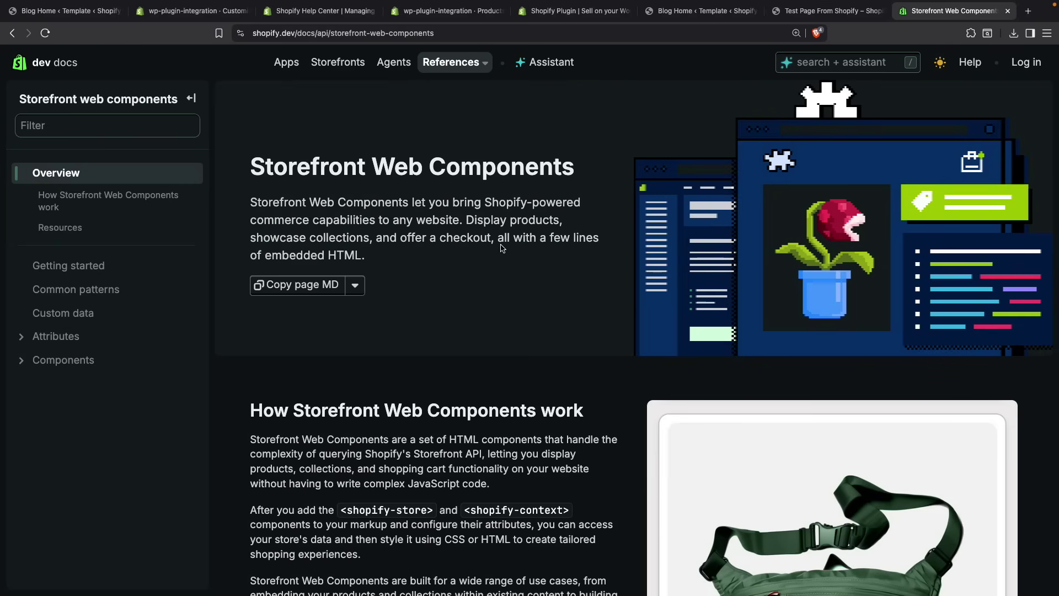
{"action": "scroll", "coordinate": [529, 241], "scroll_direction": "down", "scroll_amount": 3}
{"action": "scroll", "coordinate": [529, 241], "scroll_direction": "down", "scroll_amount": 3}
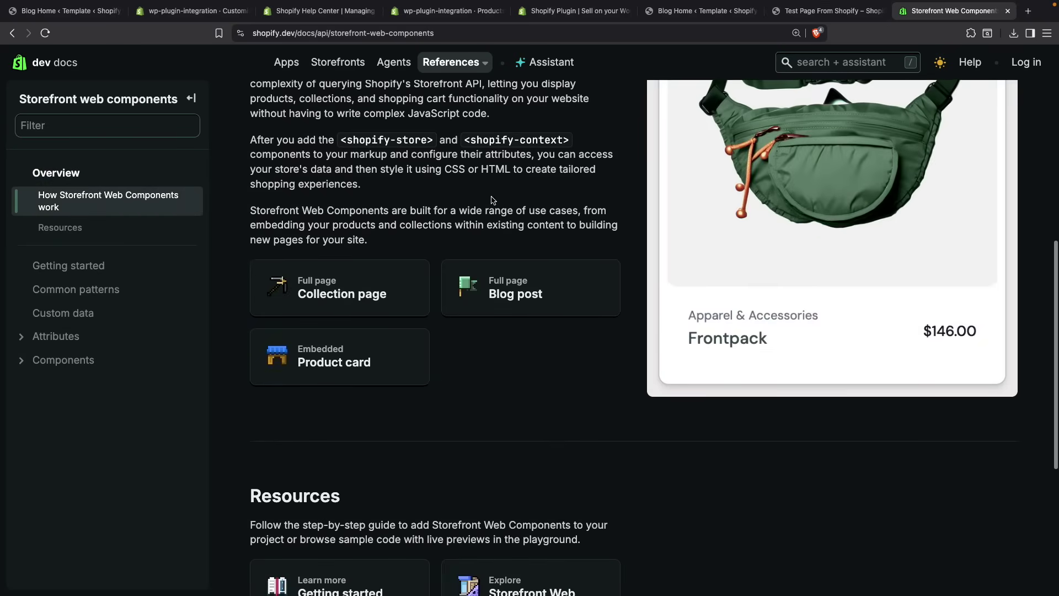
{"action": "scroll", "coordinate": [714, 223], "scroll_direction": "up", "scroll_amount": 1}
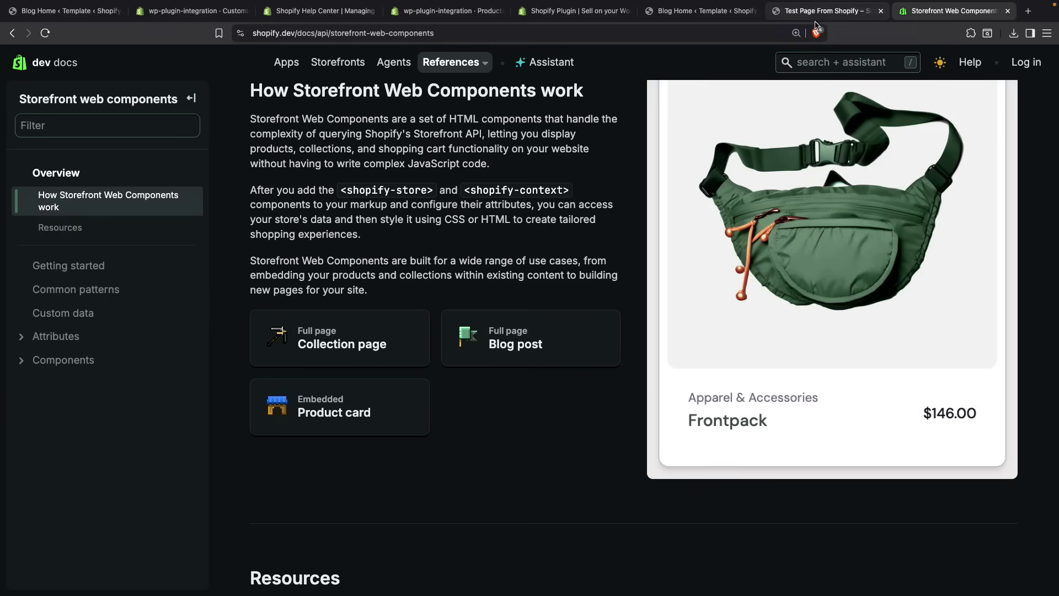
{"action": "left_click", "coordinate": [827, 11]}
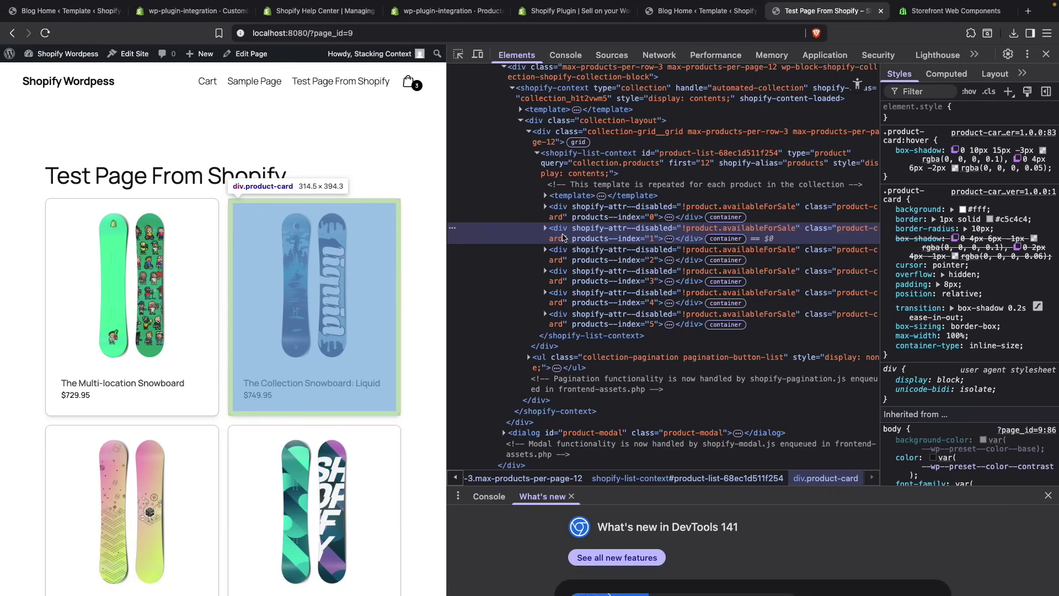
Edit the product-card class value of the products--index="1" div in the Elements panel.
{"action": "double_click", "coordinate": [860, 228]}
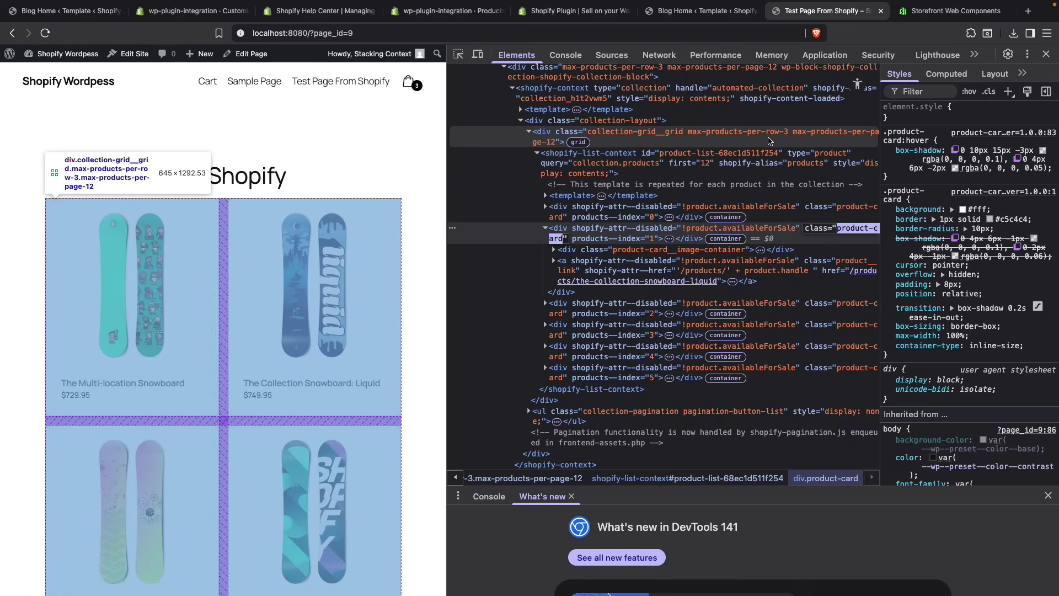
Go via the dashboard's Appearance > Themes into the site editor and edit Blog Home, hiding block settings.
{"action": "left_click", "coordinate": [83, 11]}
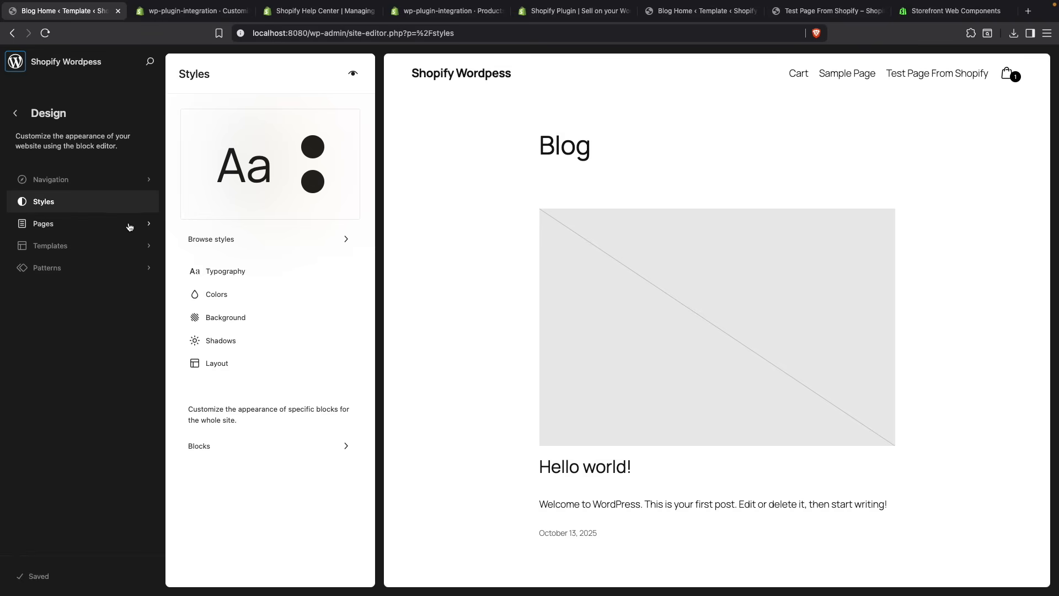
{"action": "left_click", "coordinate": [18, 66]}
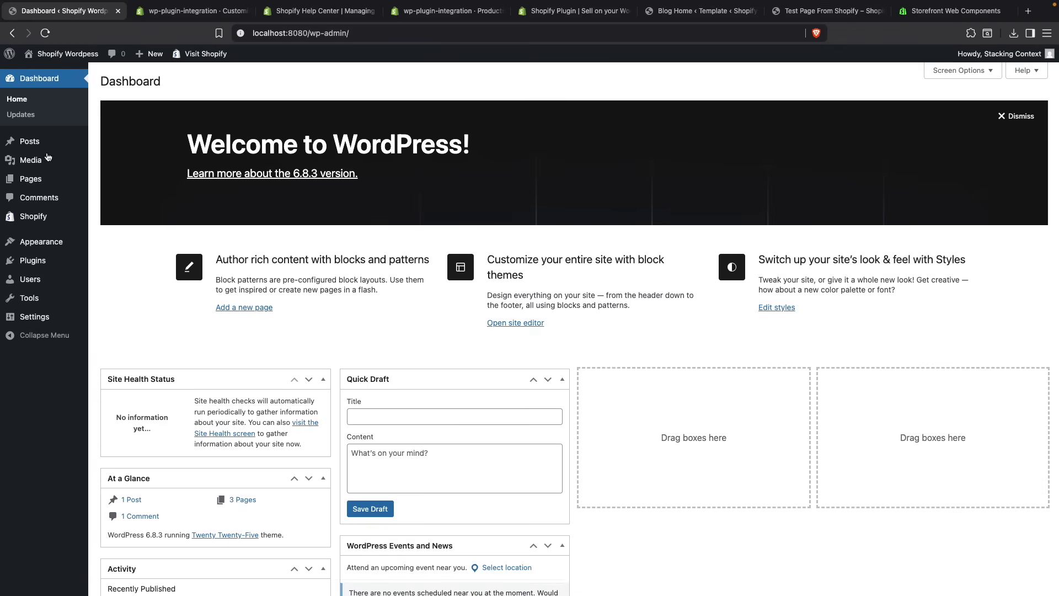
{"action": "mouse_move", "coordinate": [50, 245]}
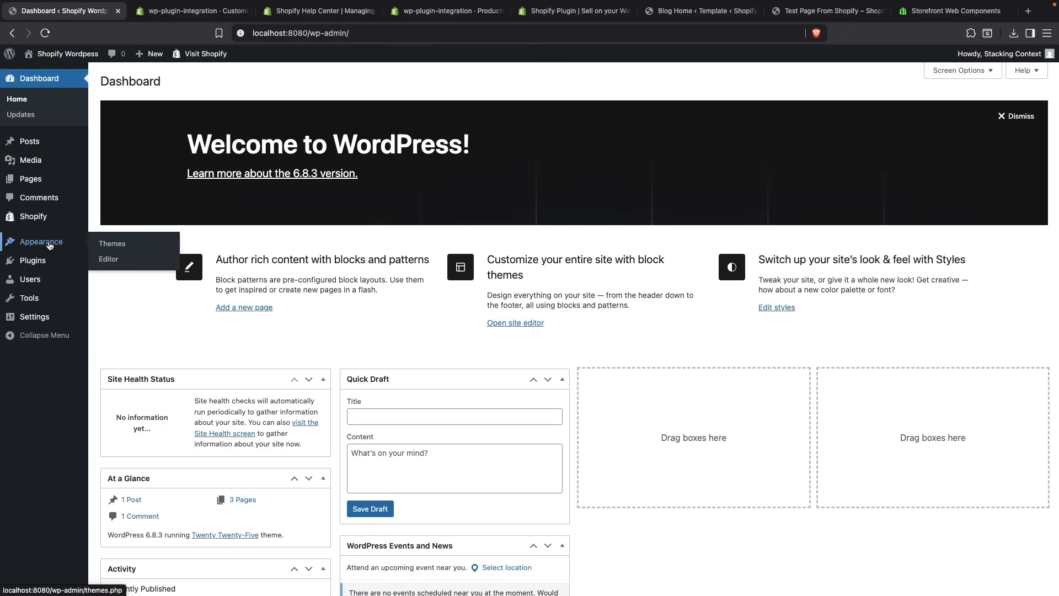
{"action": "left_click", "coordinate": [50, 246]}
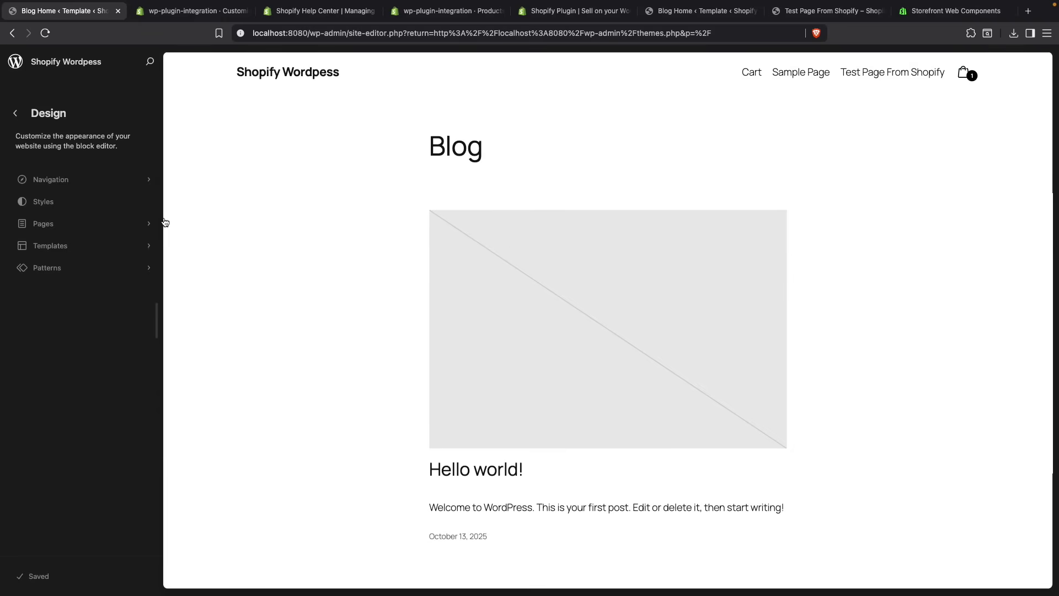
{"action": "left_click", "coordinate": [269, 227]}
{"action": "left_click", "coordinate": [891, 230]}
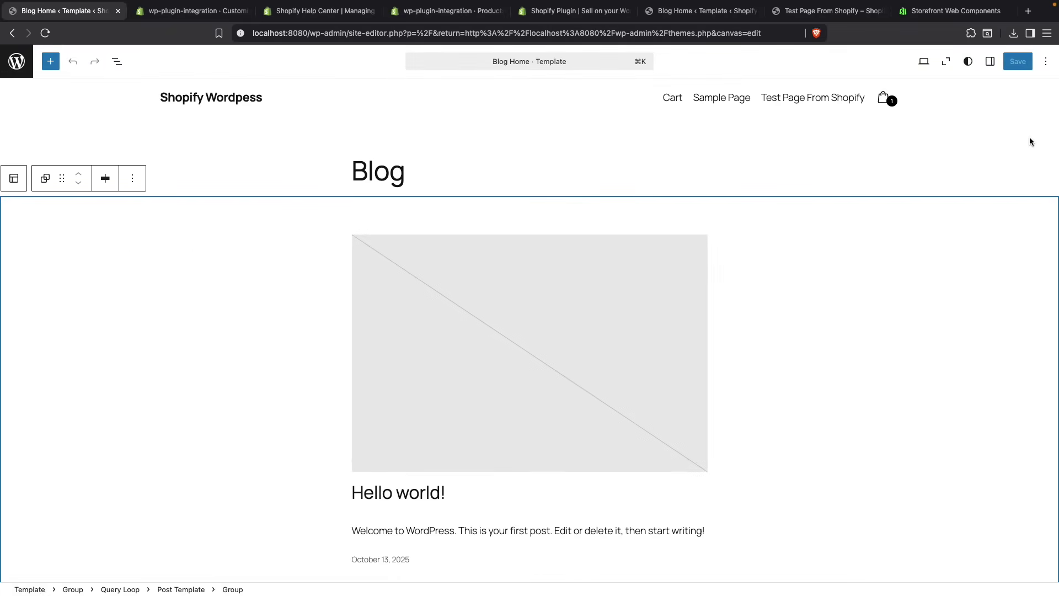
{"action": "left_click", "coordinate": [990, 61]}
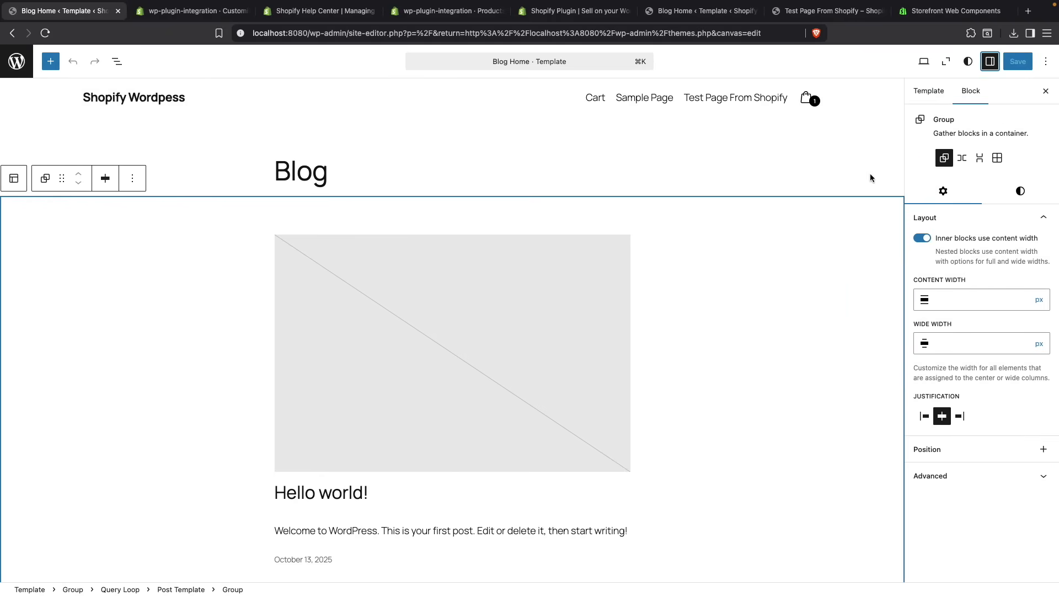
{"action": "key", "text": "super+shift+comma"}
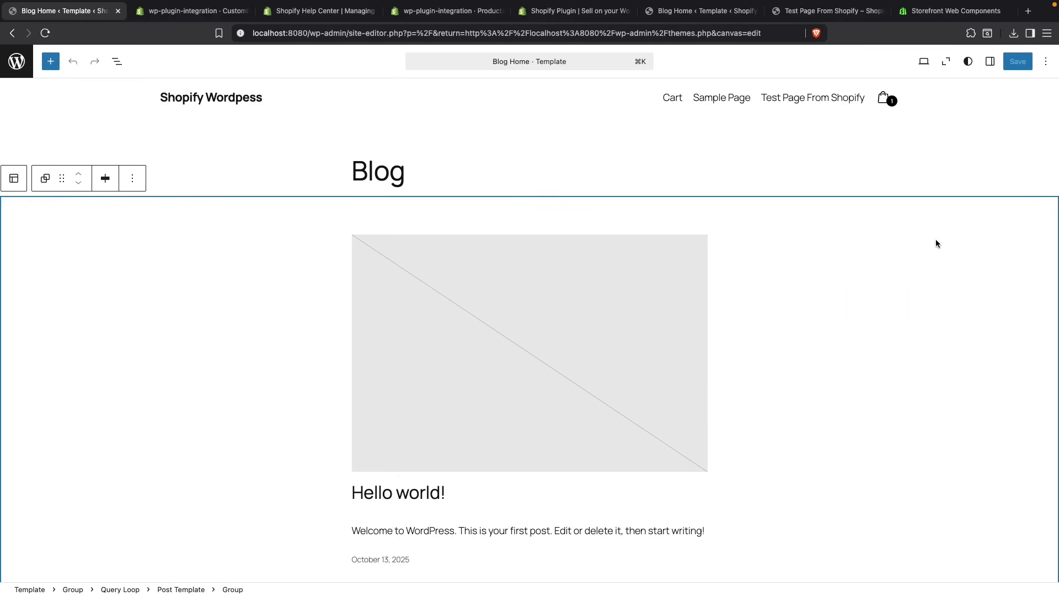
Open Styles > Additional CSS and paste in the .product-card selector copied from DevTools.
{"action": "left_click", "coordinate": [968, 61]}
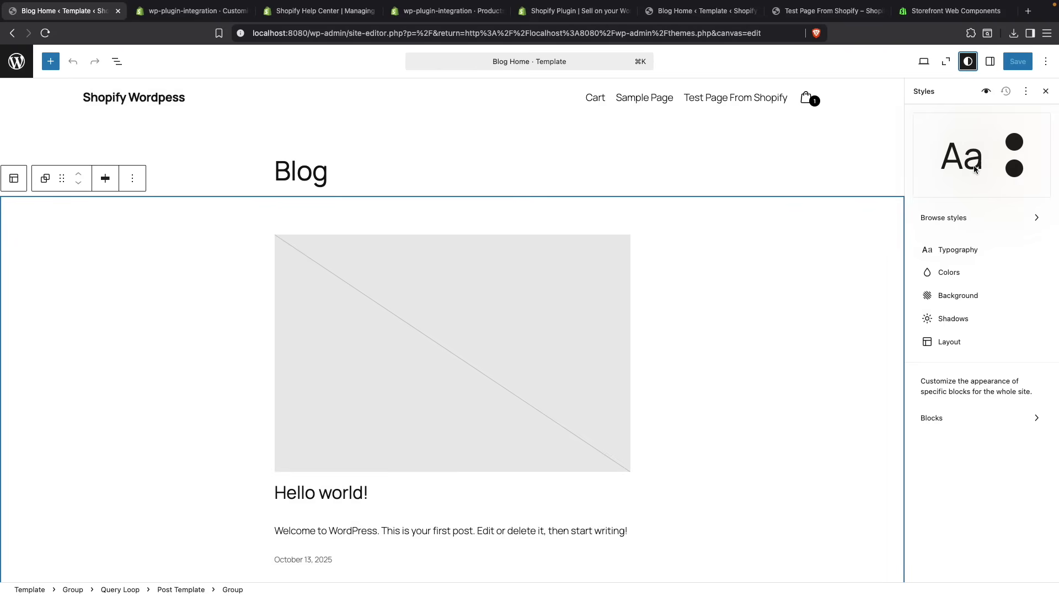
{"action": "left_click", "coordinate": [1026, 92]}
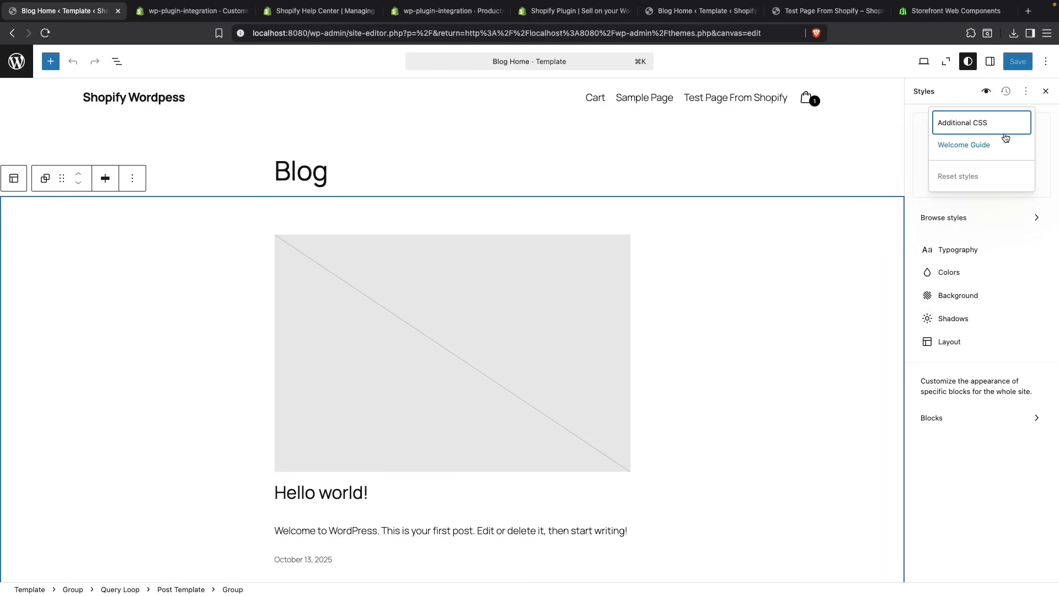
{"action": "left_click", "coordinate": [991, 126]}
{"action": "left_click", "coordinate": [972, 225]}
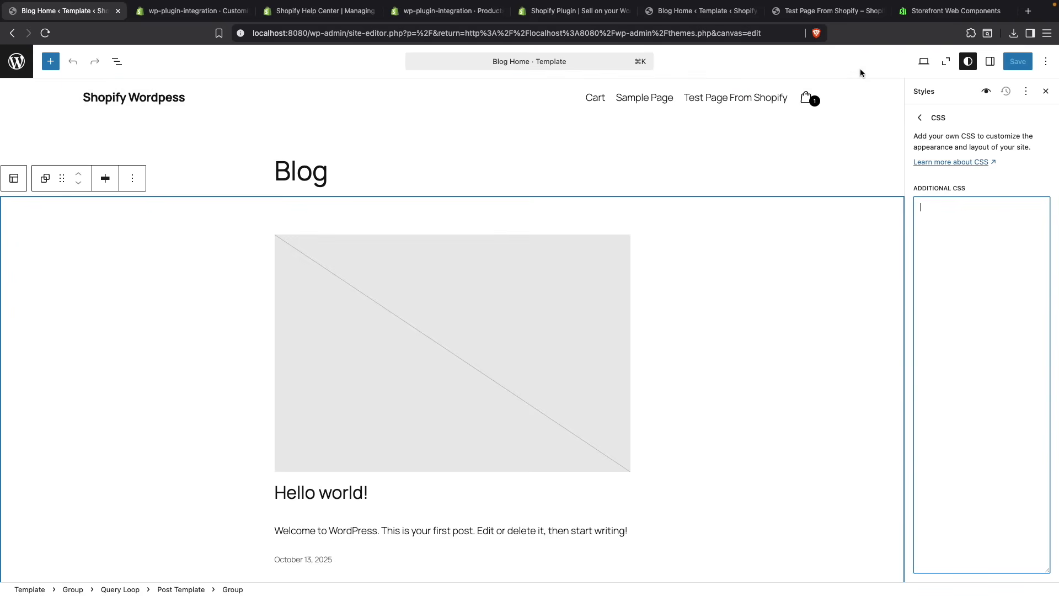
{"action": "left_click", "coordinate": [830, 11]}
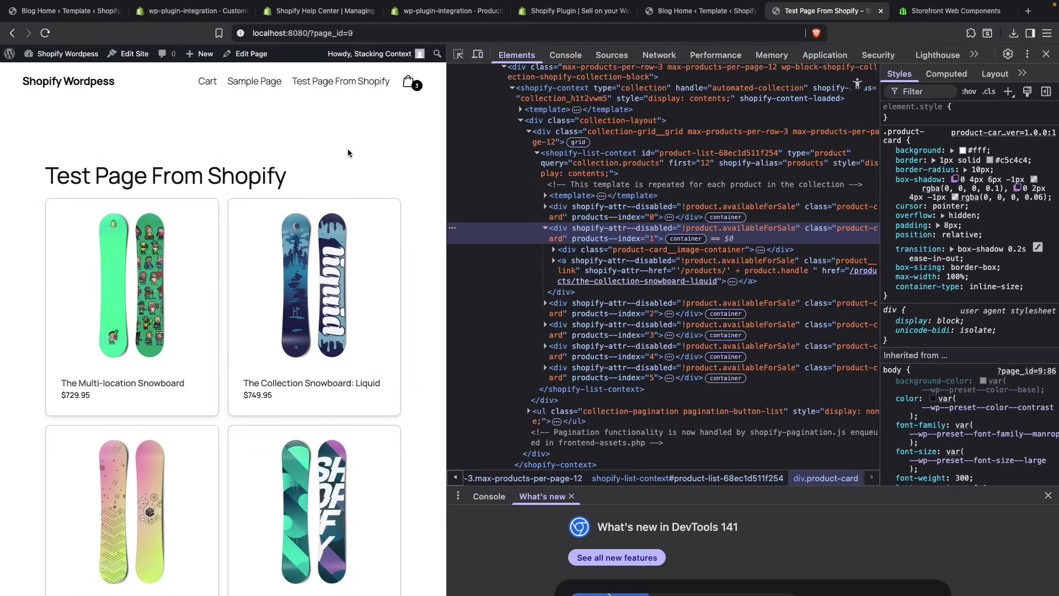
{"action": "left_click", "coordinate": [61, 10]}
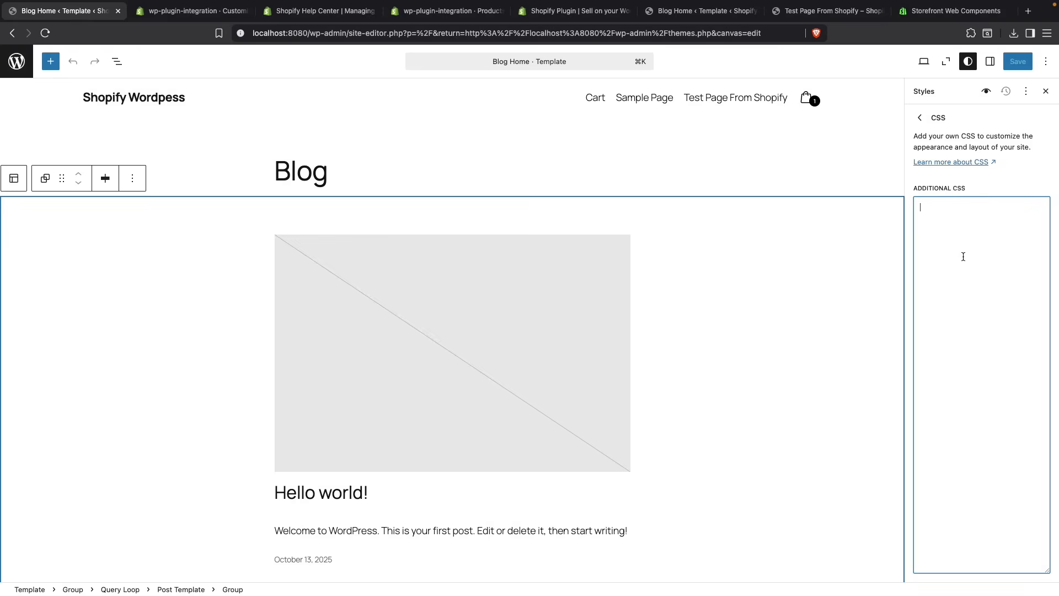
{"action": "type", "text": ".product-card"}
Scope the rule as shopify-list-context .product-card with a 2px solid blue border and 0px radius.
{"action": "left_click", "coordinate": [838, 16]}
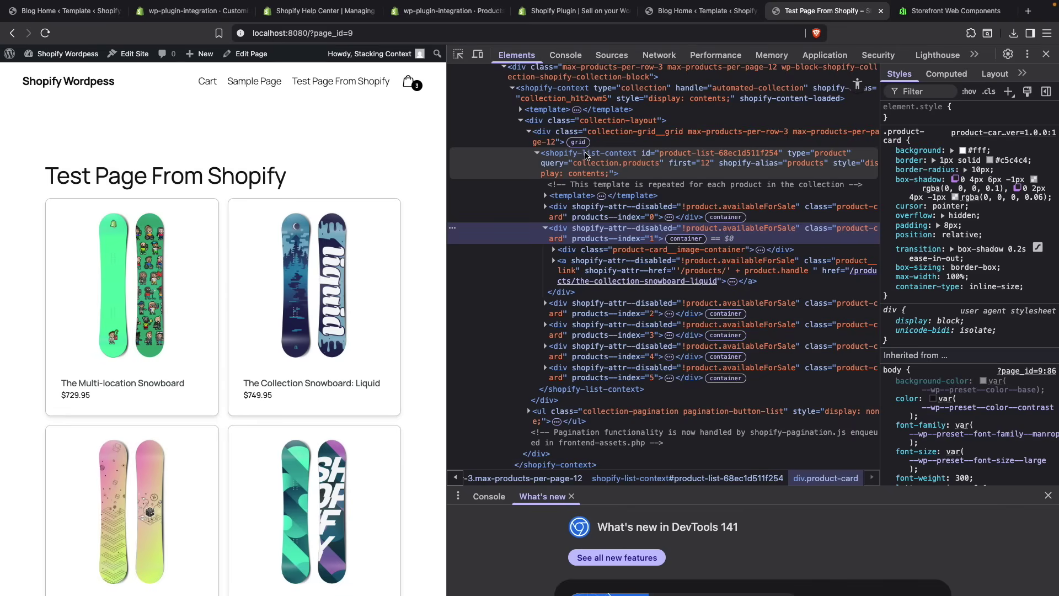
{"action": "double_click", "coordinate": [587, 154]}
{"action": "key", "text": "super+c"}
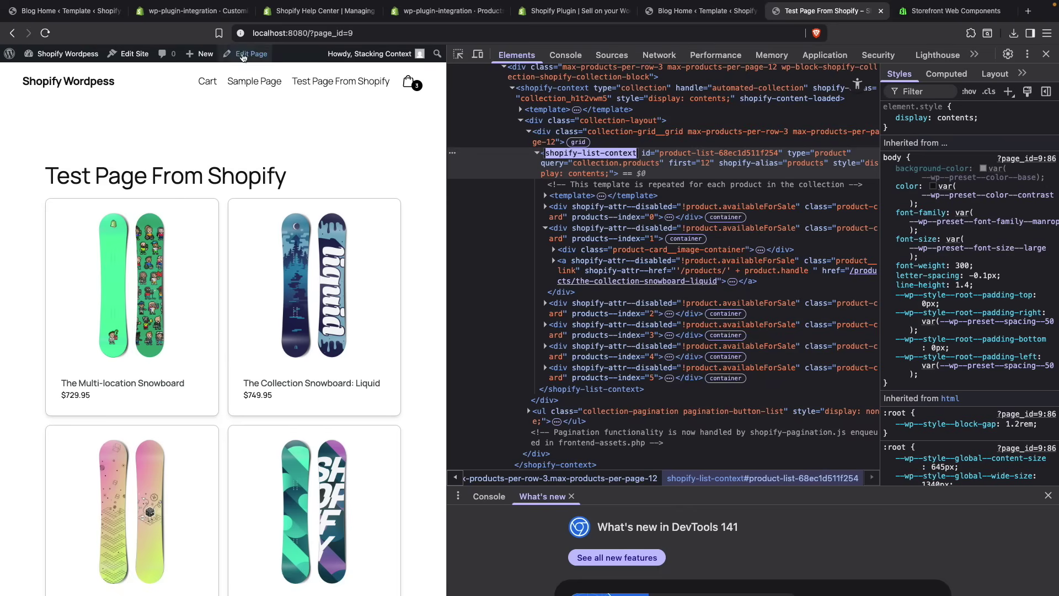
{"action": "left_click", "coordinate": [64, 11]}
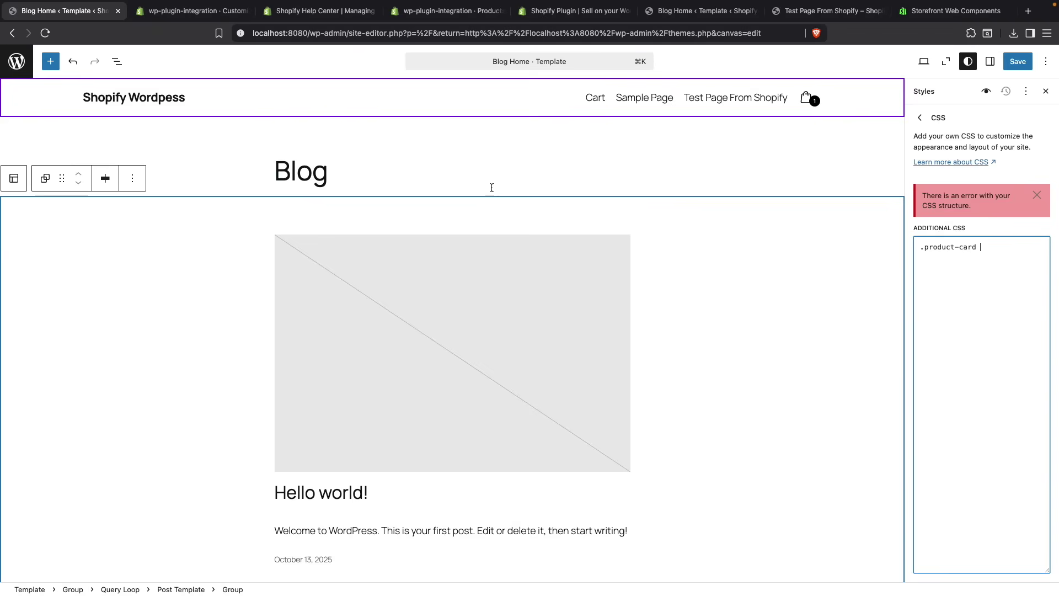
{"action": "left_click", "coordinate": [921, 284]}
{"action": "key", "text": "super+v"}
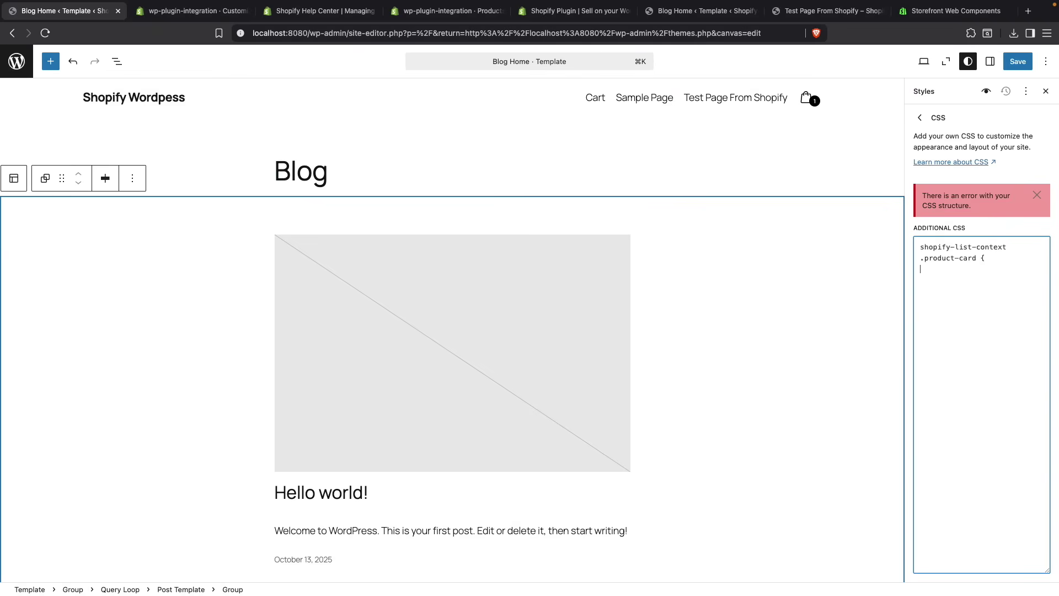
{"action": "type", "text": "}"}
{"action": "key", "text": "Tab"}
{"action": "left_click", "coordinate": [947, 228]}
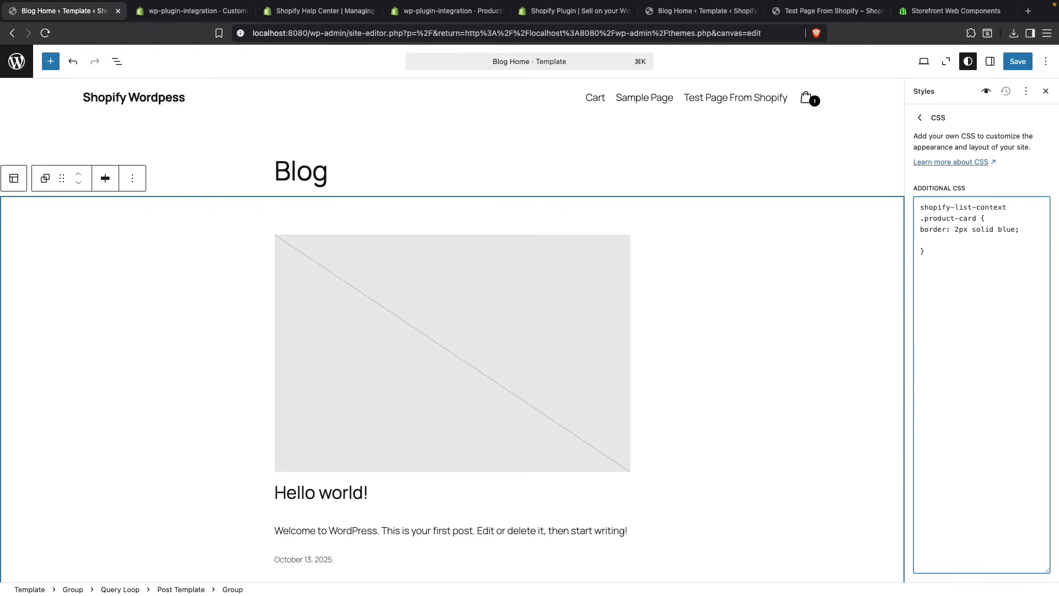
{"action": "type", "text": "border-radius: 0px;"}
{"action": "left_click", "coordinate": [1019, 61]}
Save the style changes and check the Test Page's product card borders.
{"action": "left_click", "coordinate": [1022, 62]}
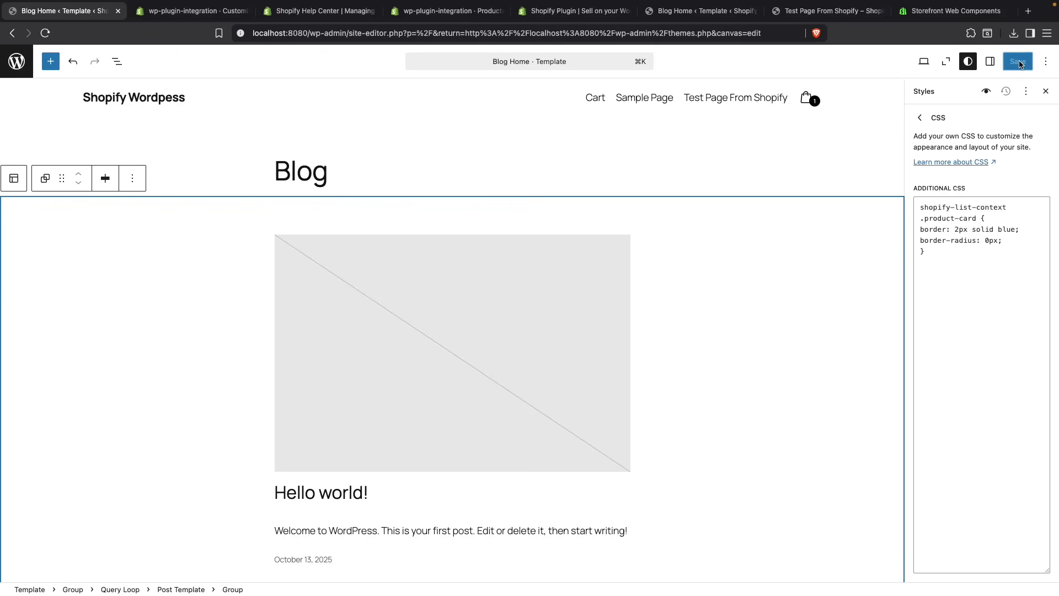
{"action": "left_click", "coordinate": [845, 17]}
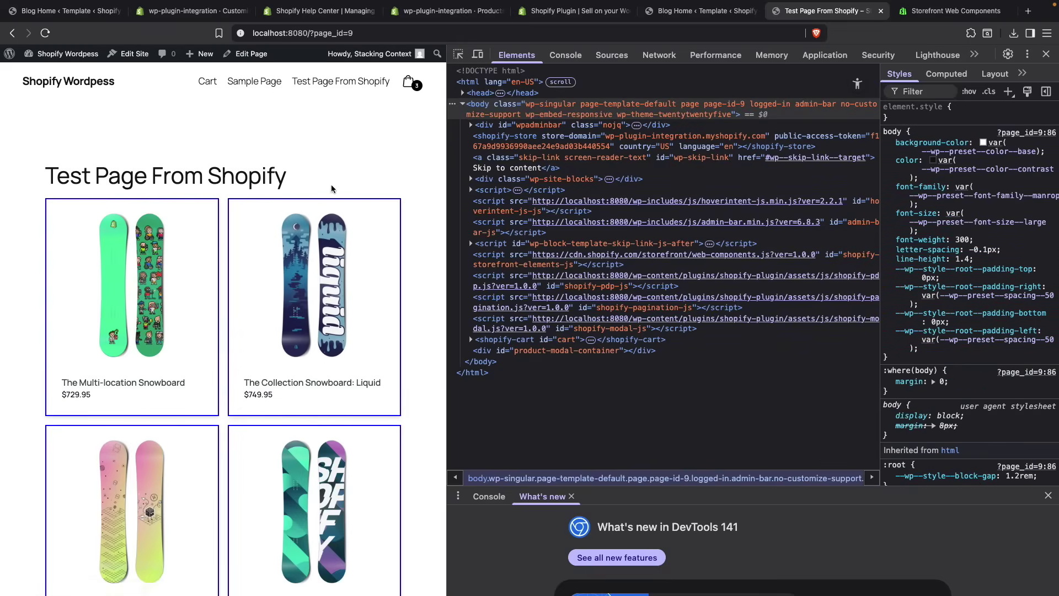
{"action": "left_click", "coordinate": [69, 19]}
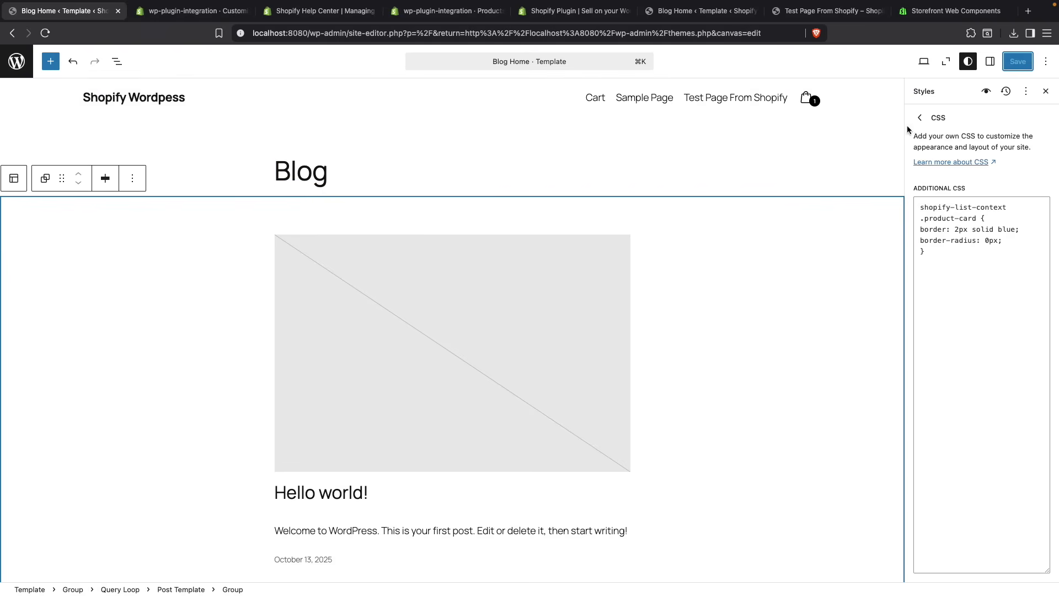
{"action": "left_click", "coordinate": [818, 11]}
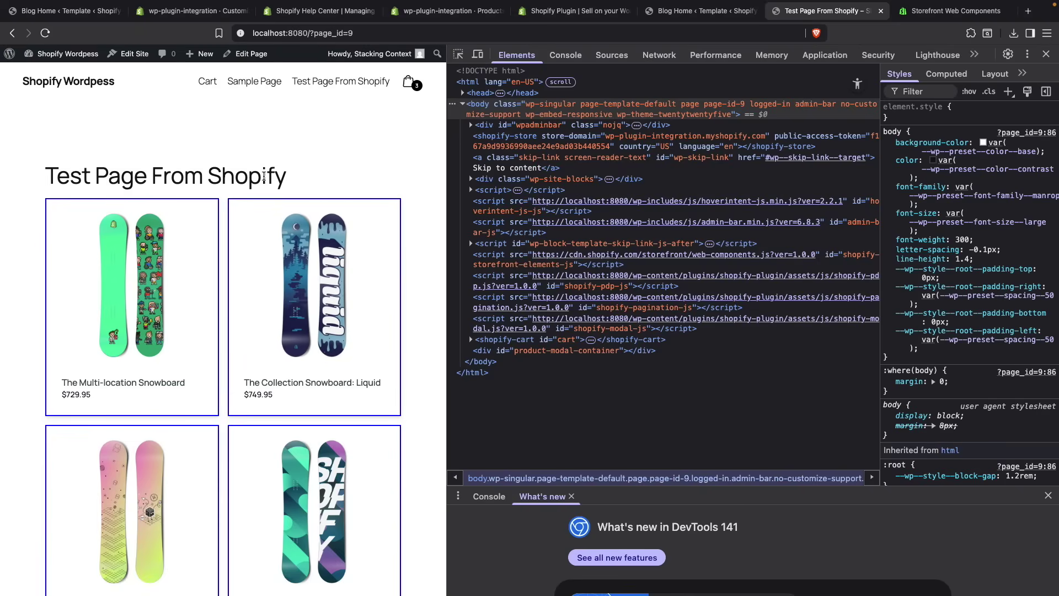
Review the product-card rule in Additional CSS and view the blue square-bordered cards again.
{"action": "left_click", "coordinate": [80, 12]}
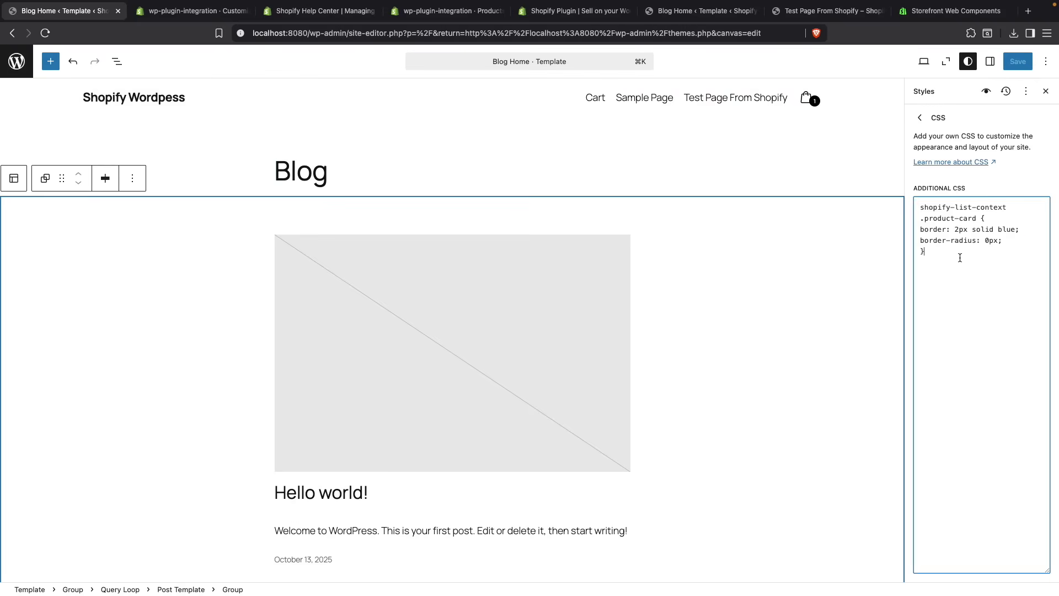
{"action": "left_click_drag", "start_coordinate": [950, 252], "coordinate": [920, 219]}
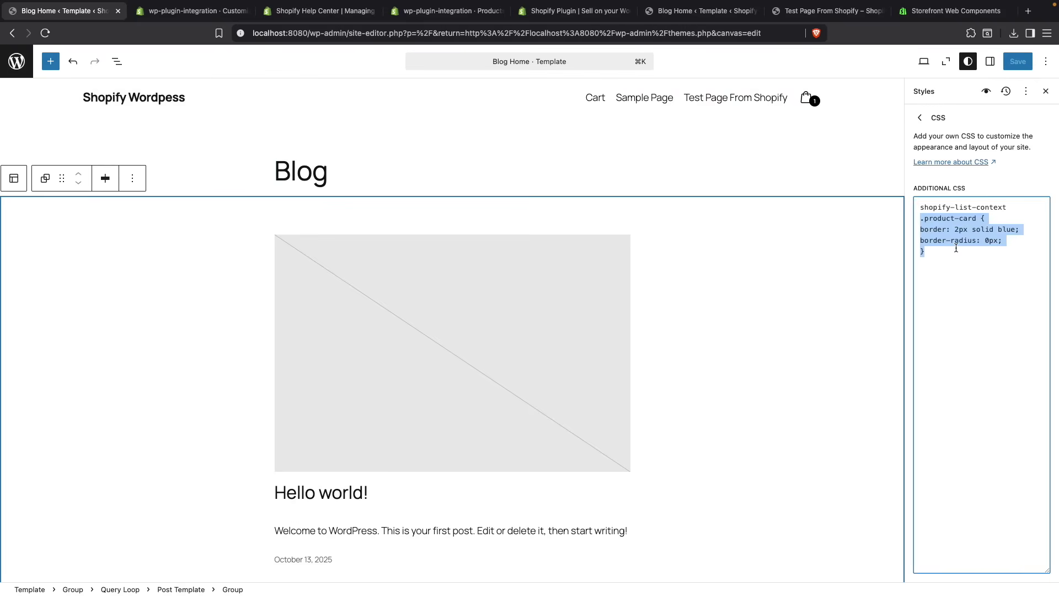
{"action": "left_click", "coordinate": [964, 284]}
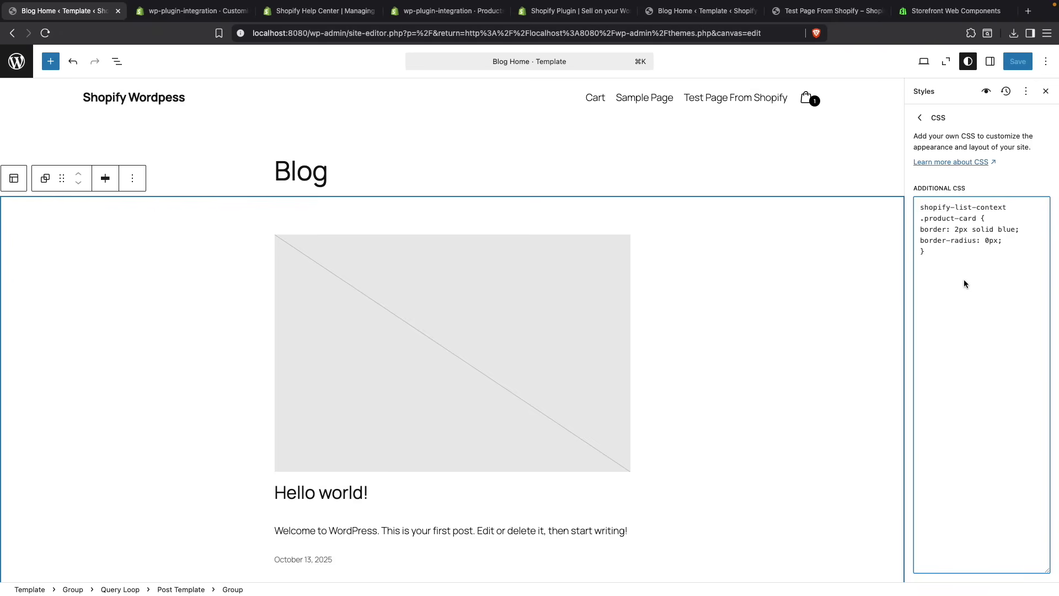
{"action": "key", "text": "super+7"}
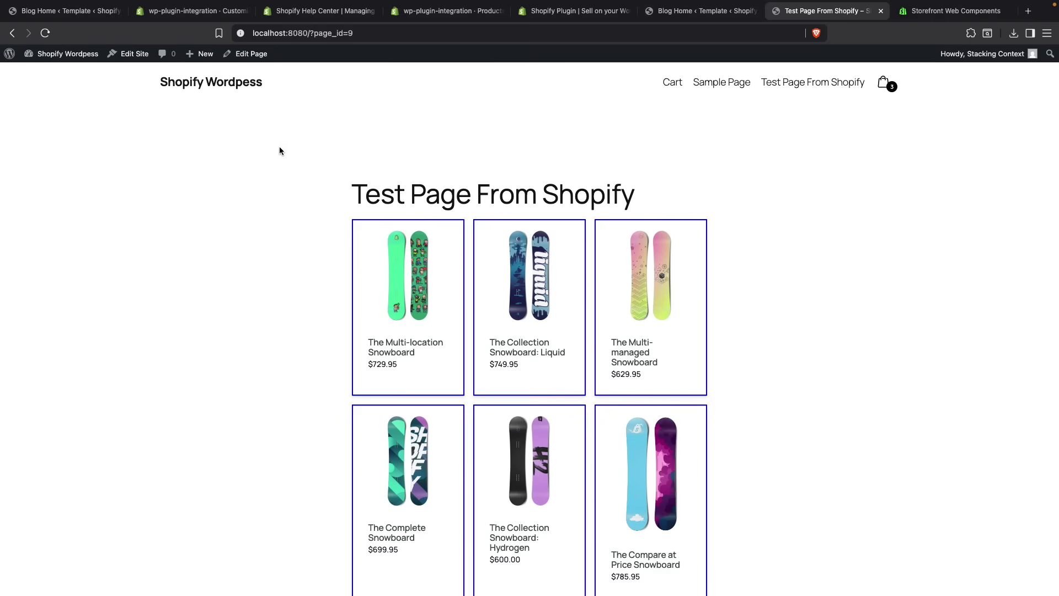
{"action": "mouse_move", "coordinate": [415, 368]}
{"action": "left_click", "coordinate": [63, 11]}
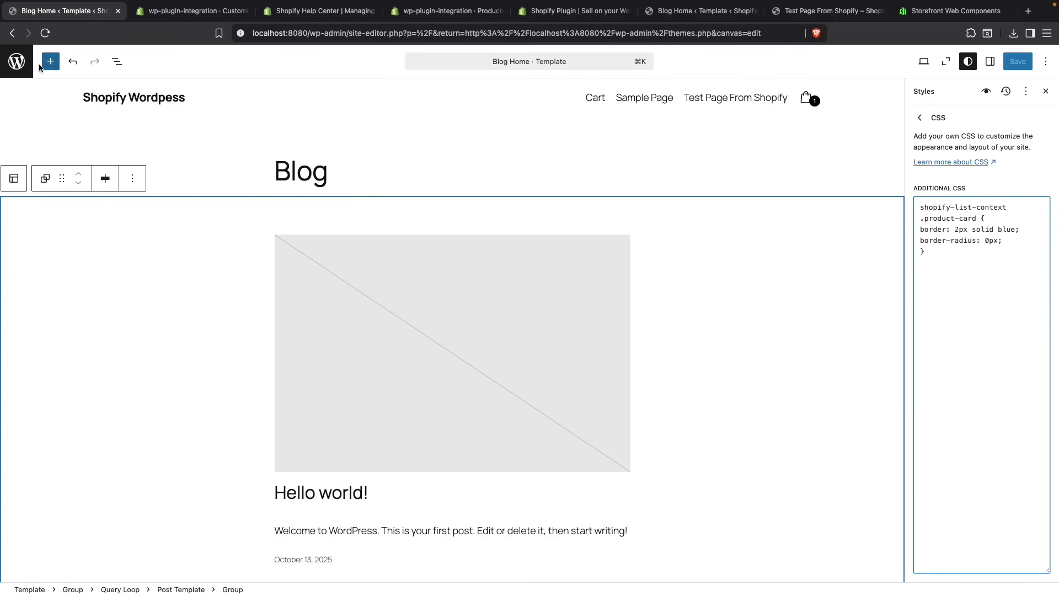
Leave the site editor for wp-admin and open the Shopify plugin's Documentation page.
{"action": "left_click", "coordinate": [28, 71]}
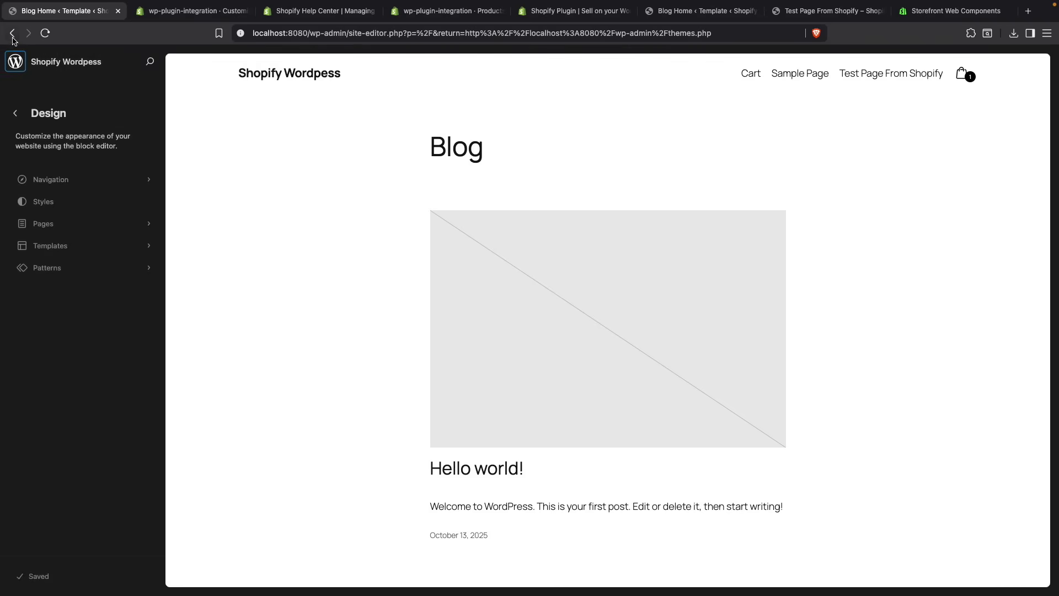
{"action": "left_click", "coordinate": [12, 34]}
{"action": "left_click", "coordinate": [12, 33]}
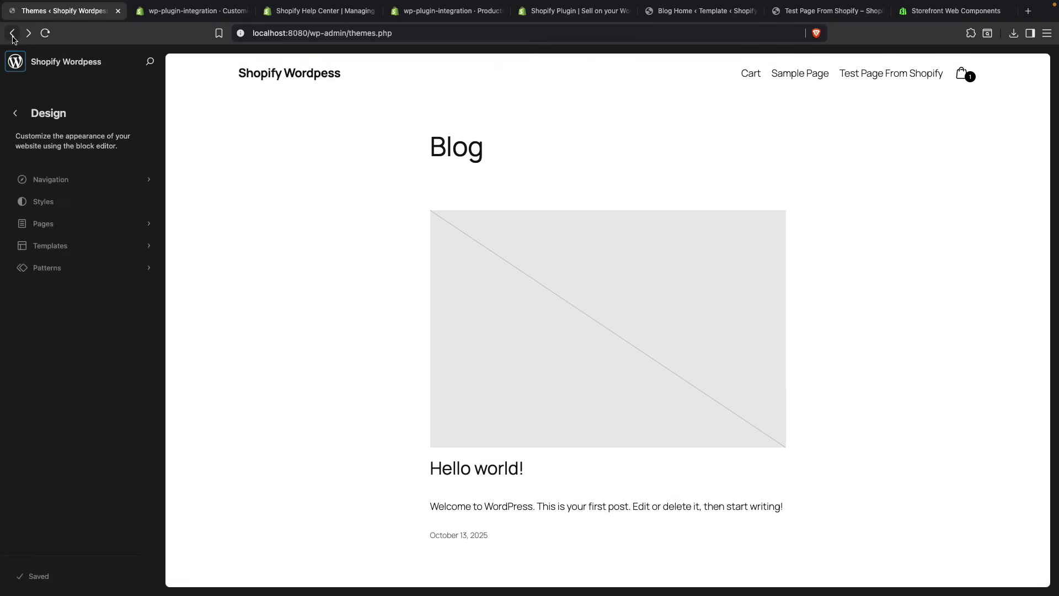
{"action": "left_click", "coordinate": [12, 35]}
{"action": "left_click", "coordinate": [47, 187]}
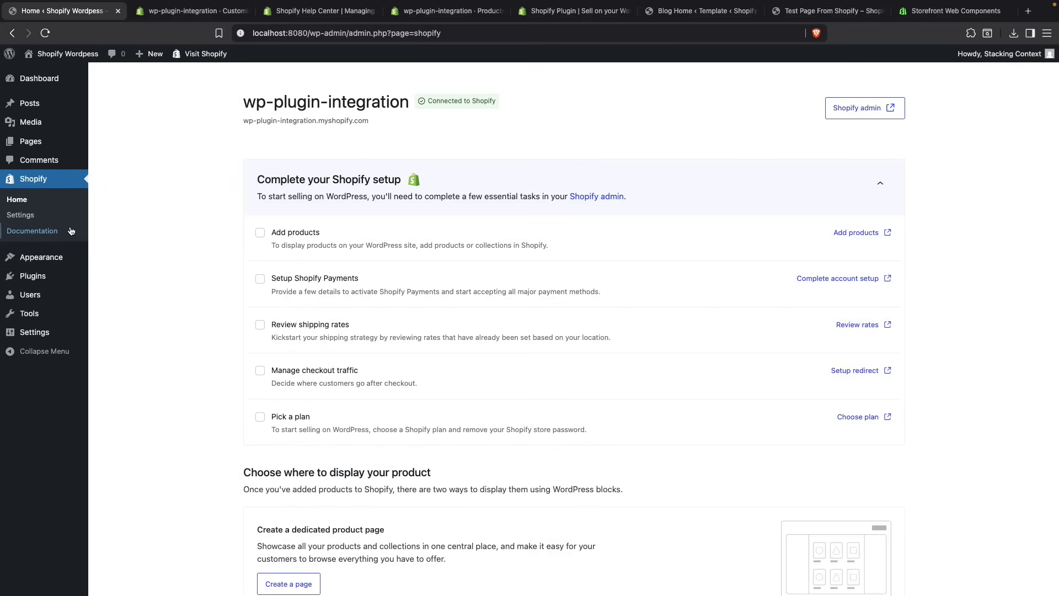
{"action": "left_click", "coordinate": [33, 231]}
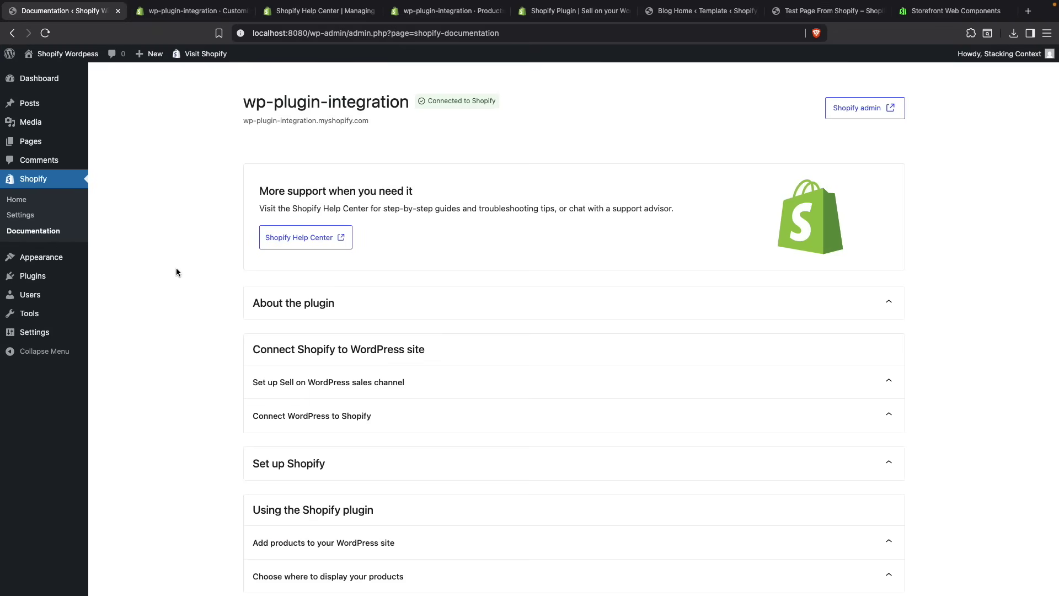
Expand 'Shopify products and collections display customization' and read the pdp.php and component.php override instructions.
{"action": "scroll", "coordinate": [176, 269], "scroll_direction": "down", "scroll_amount": 5}
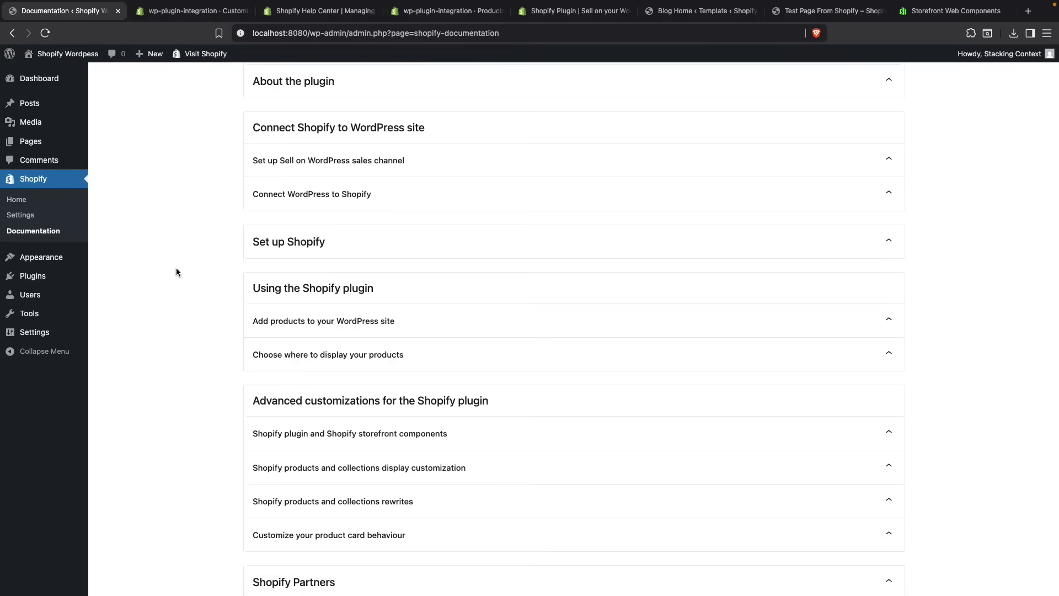
{"action": "scroll", "coordinate": [156, 451], "scroll_direction": "up", "scroll_amount": 1}
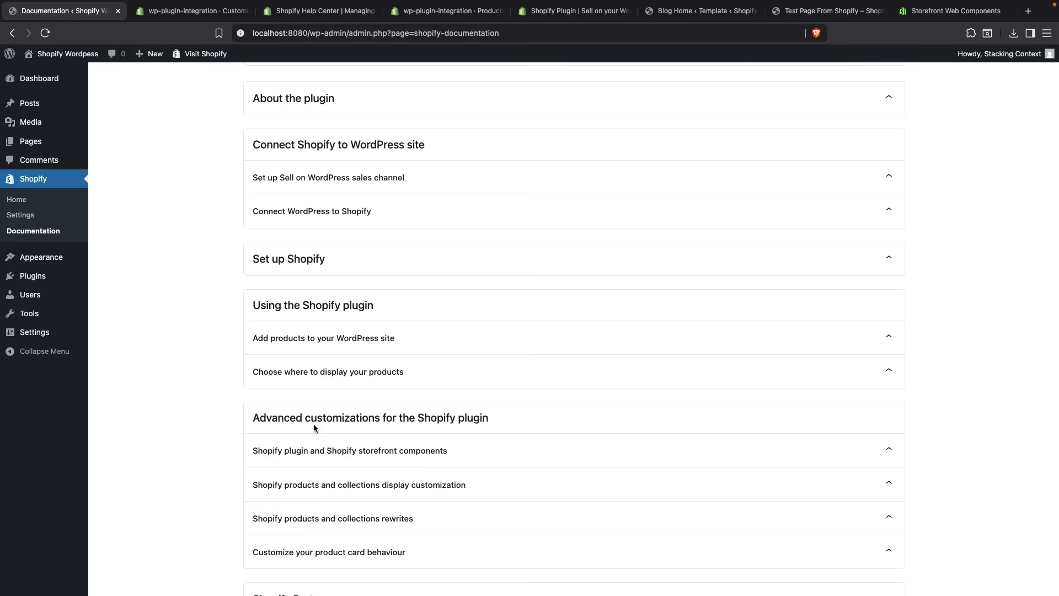
{"action": "scroll", "coordinate": [433, 422], "scroll_direction": "down", "scroll_amount": 2}
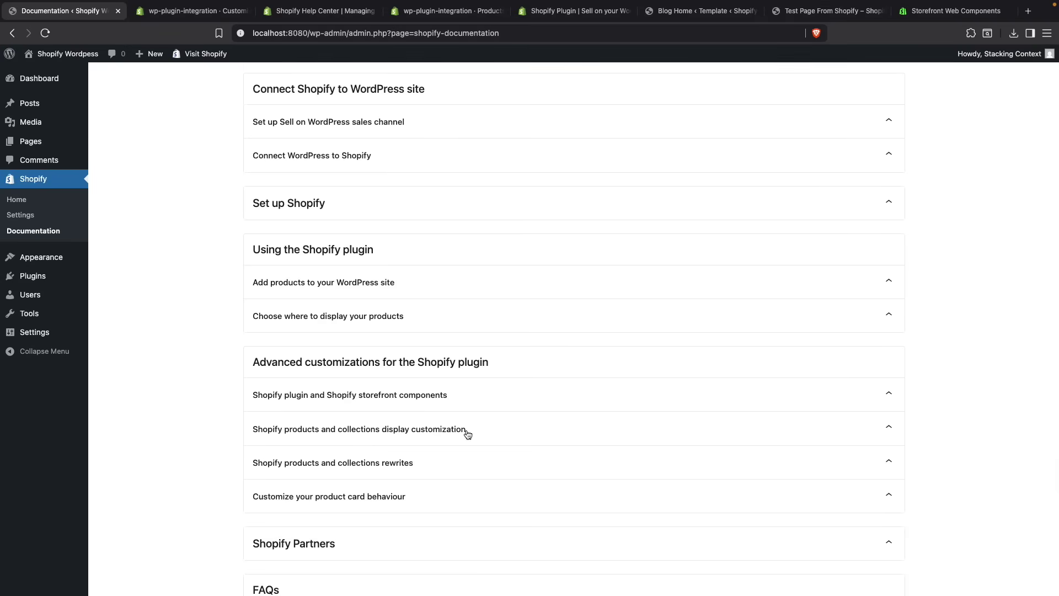
{"action": "left_click", "coordinate": [478, 435]}
{"action": "scroll", "coordinate": [477, 433], "scroll_direction": "down", "scroll_amount": 3}
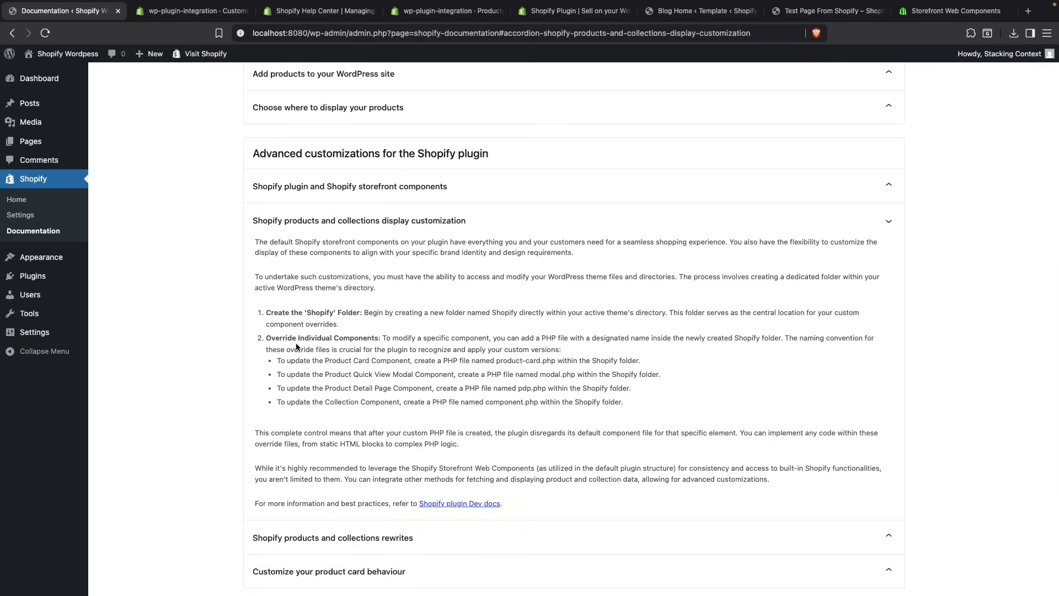
{"action": "left_click_drag", "start_coordinate": [637, 418], "coordinate": [494, 390]}
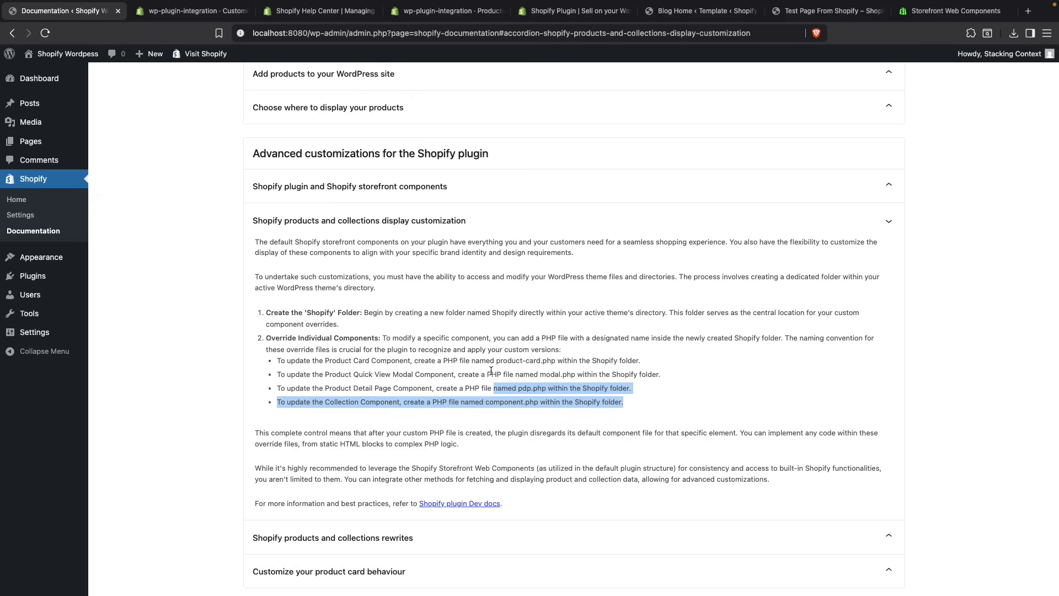
{"action": "left_click", "coordinate": [491, 370]}
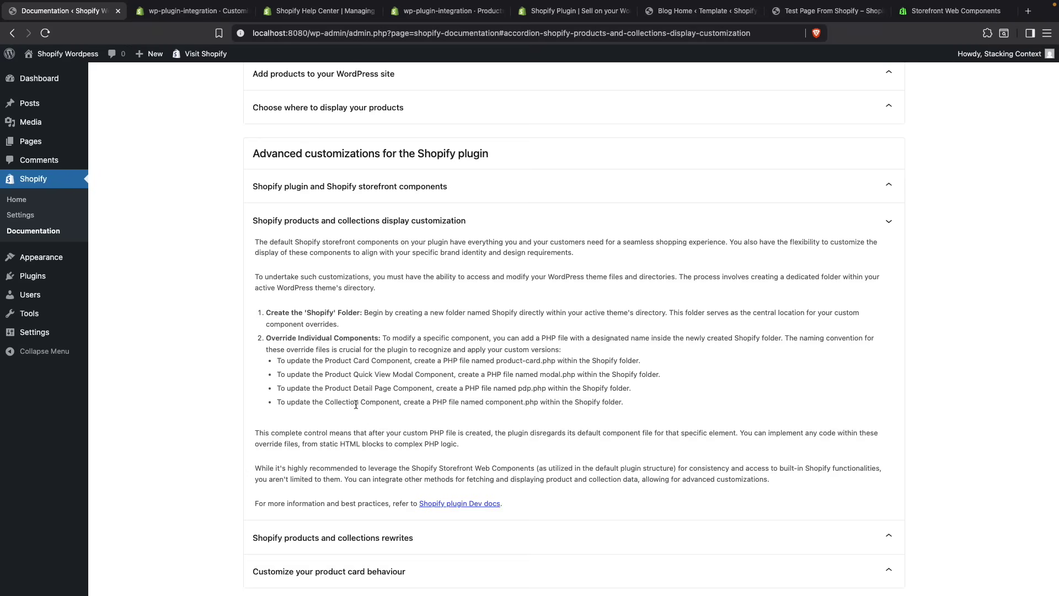
Follow the 'Shopify plugin Dev docs' link and read down to the composer.json example and Next Steps.
{"action": "left_click", "coordinate": [444, 504]}
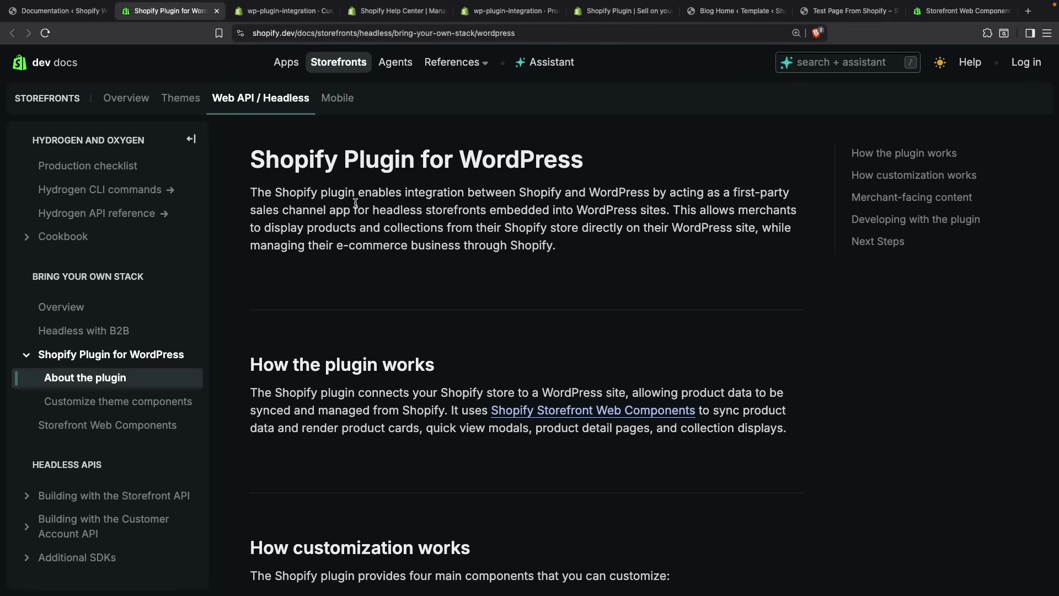
{"action": "scroll", "coordinate": [356, 207], "scroll_direction": "down", "scroll_amount": 5}
{"action": "scroll", "coordinate": [356, 206], "scroll_direction": "down", "scroll_amount": 5}
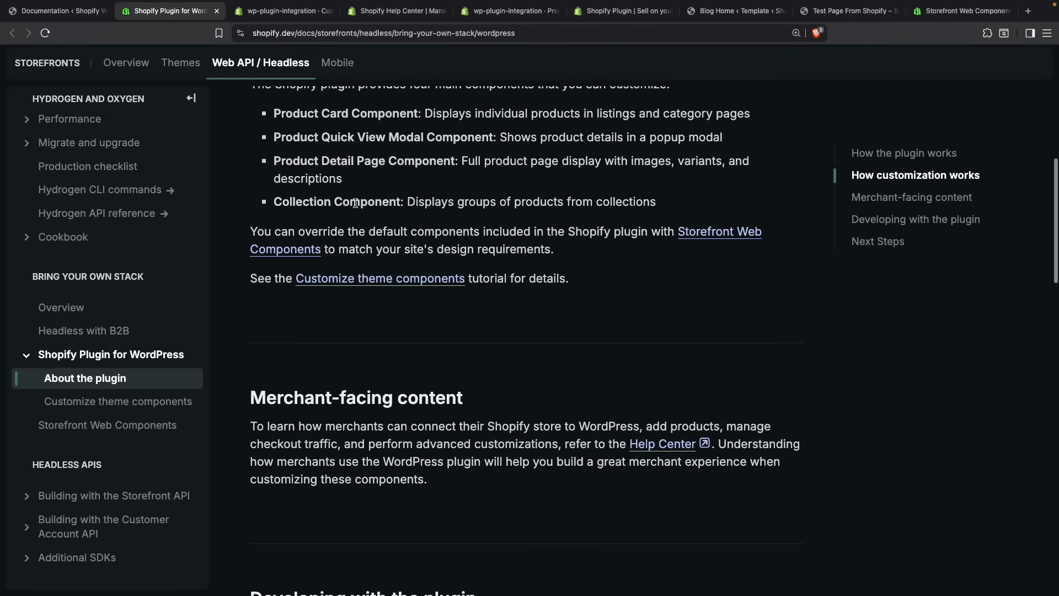
{"action": "scroll", "coordinate": [355, 203], "scroll_direction": "down", "scroll_amount": 3}
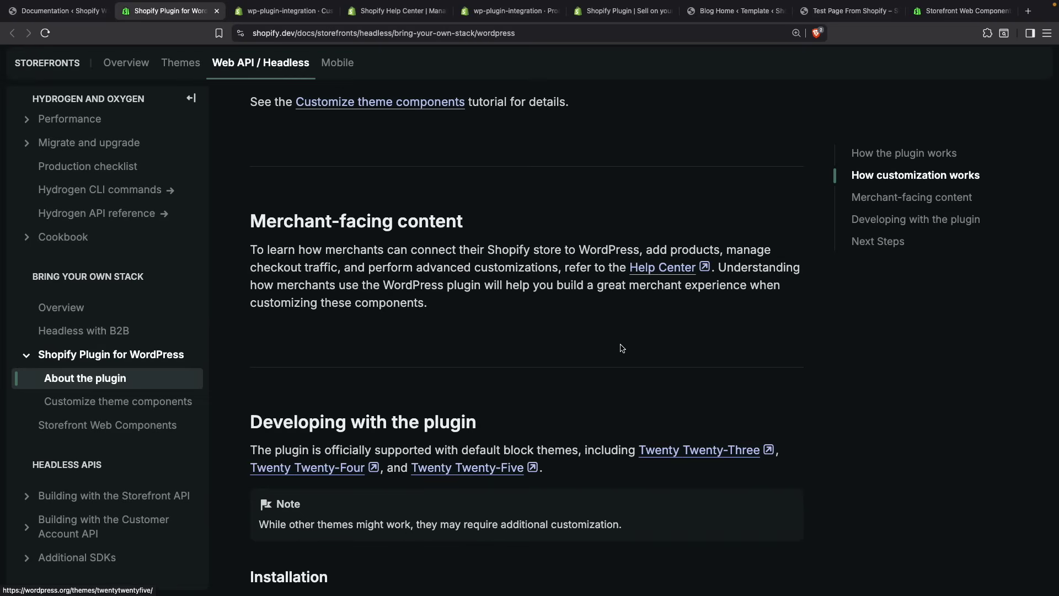
{"action": "scroll", "coordinate": [622, 345], "scroll_direction": "down", "scroll_amount": 5}
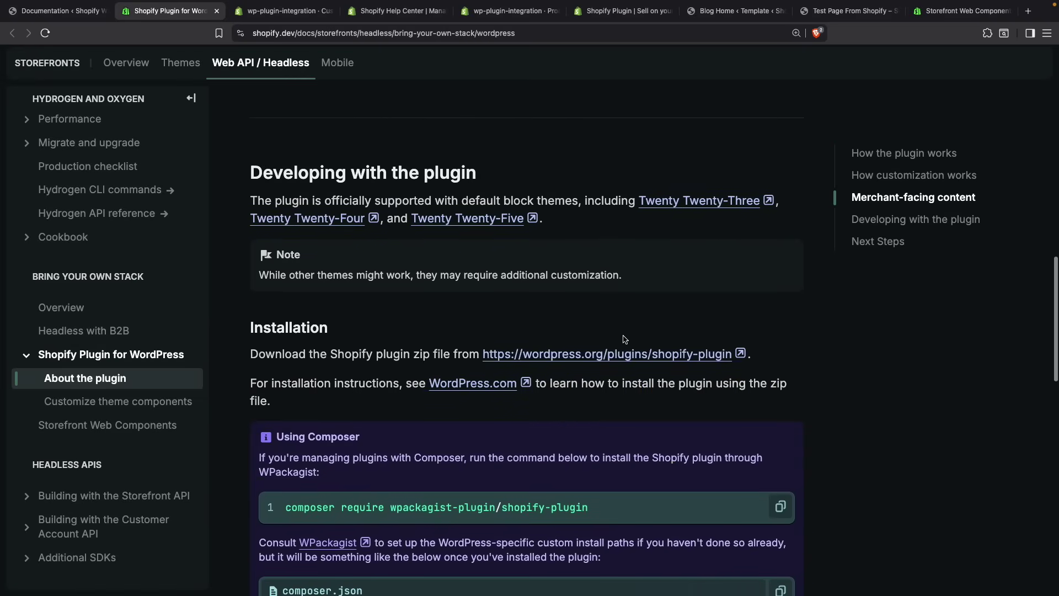
{"action": "scroll", "coordinate": [624, 340], "scroll_direction": "down", "scroll_amount": 5}
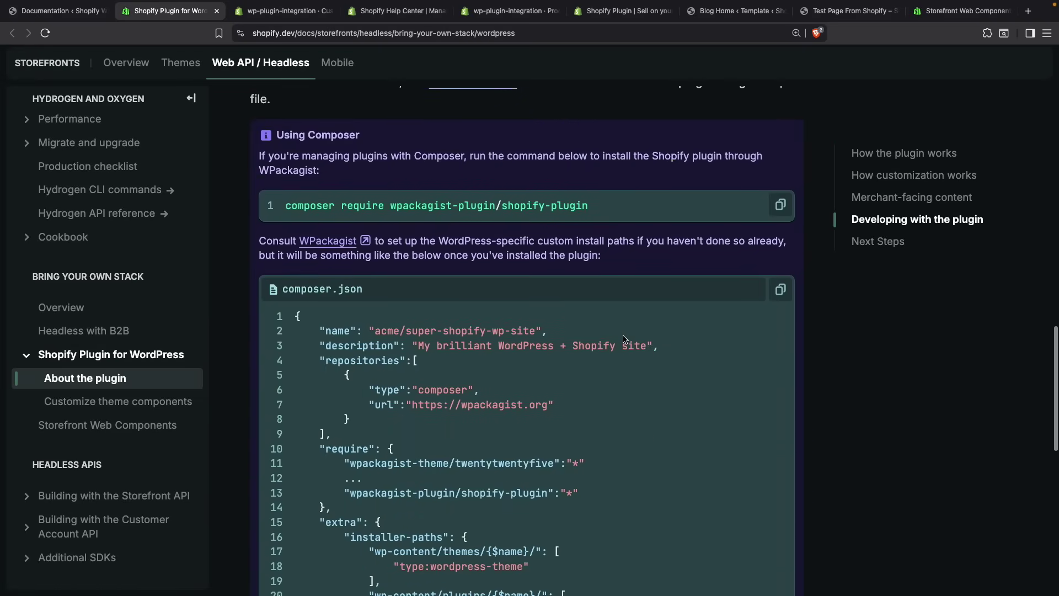
{"action": "scroll", "coordinate": [623, 338], "scroll_direction": "down", "scroll_amount": 5}
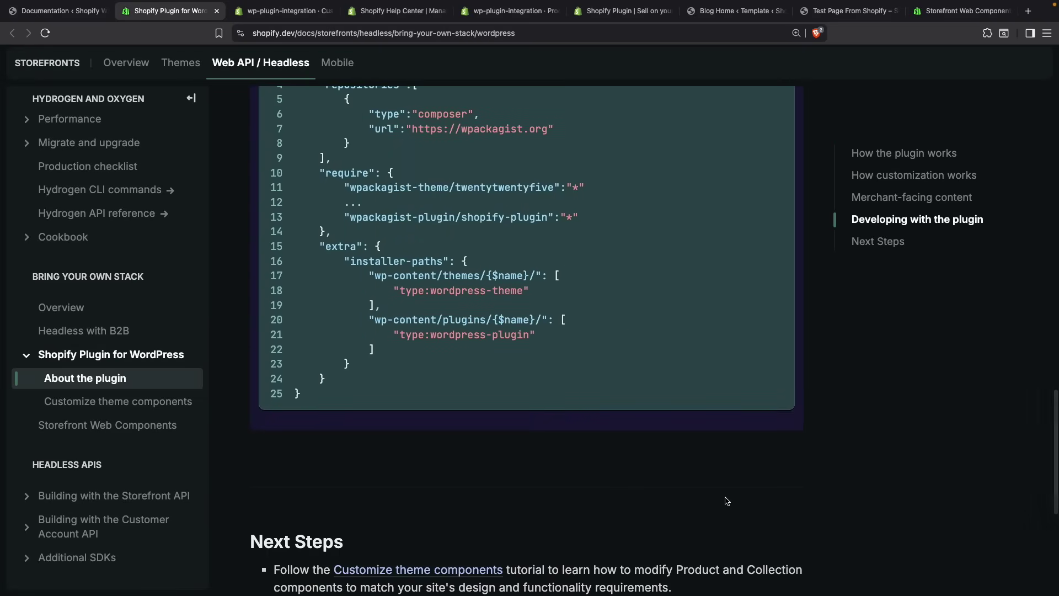